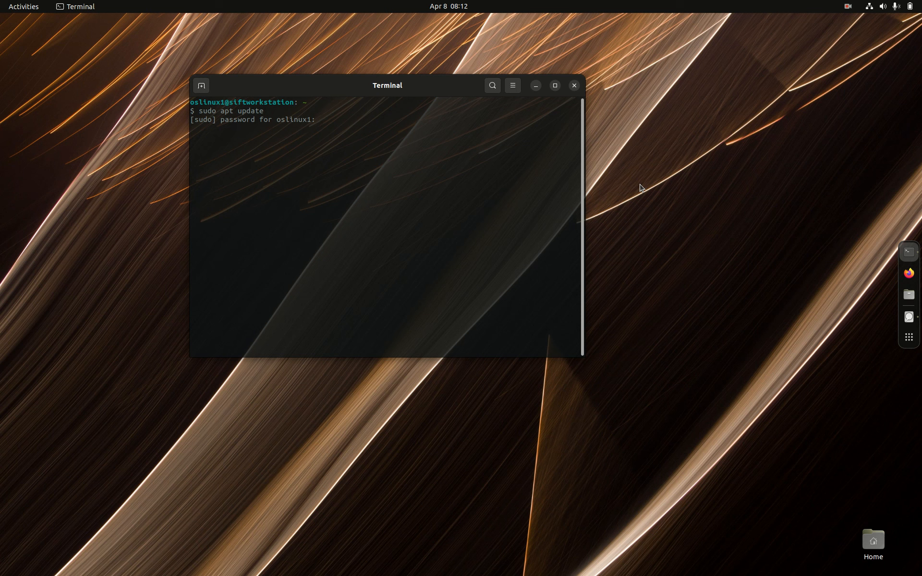
# - Submit the sudo password for apt update, run sudo apt upgrade, and clear the terminal
pyautogui.press('Return')
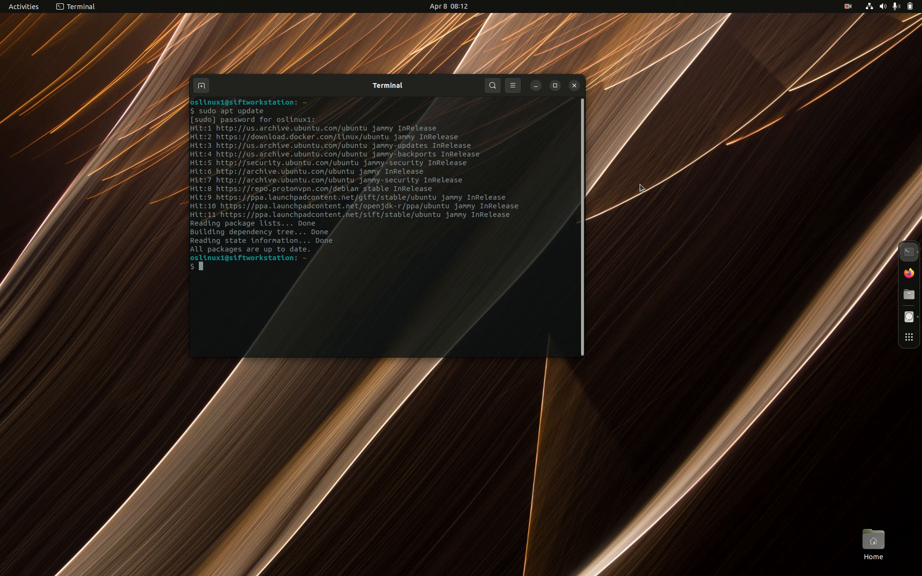
pyautogui.write('sudo apt upgrade')
pyautogui.press('Return')
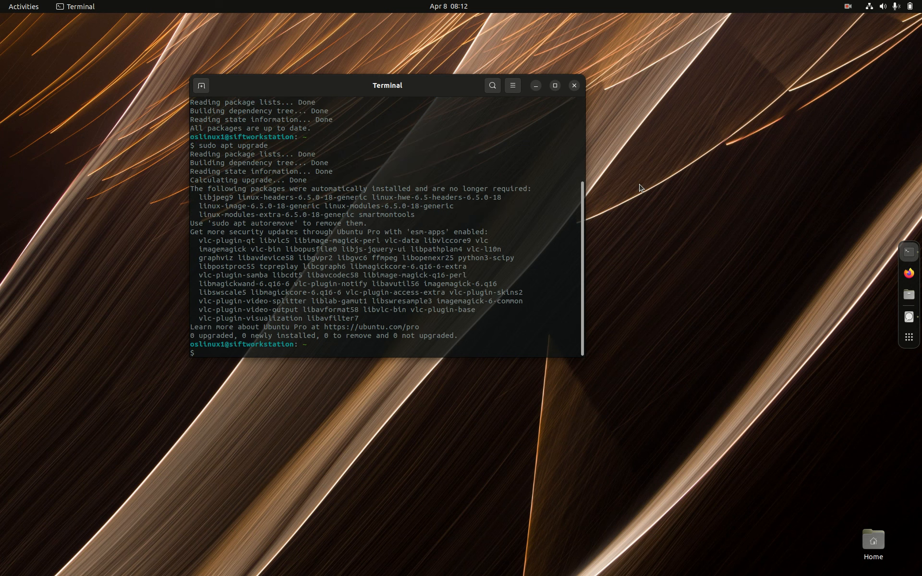
pyautogui.write('clear')
pyautogui.press('Return')
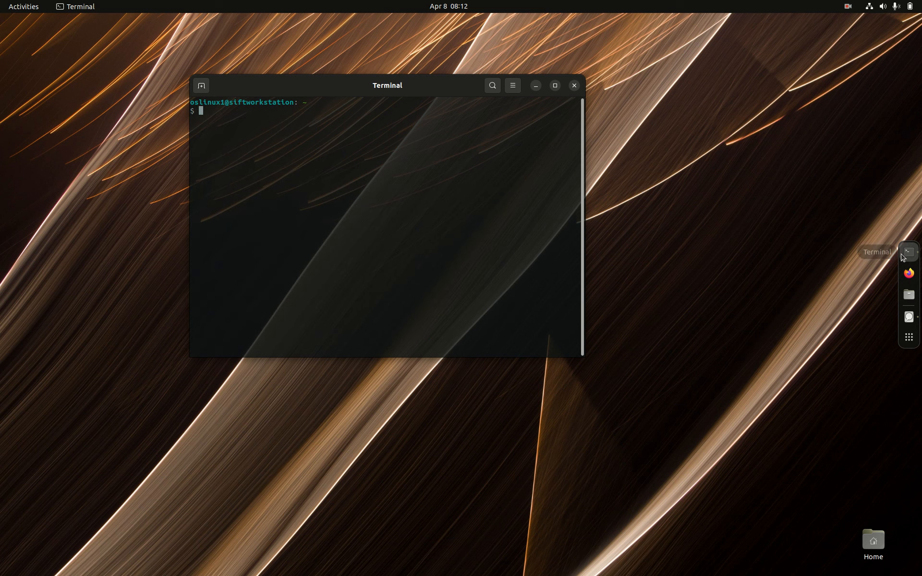
# - Open the Downloads folder in the file manager
pyautogui.click(909, 296)
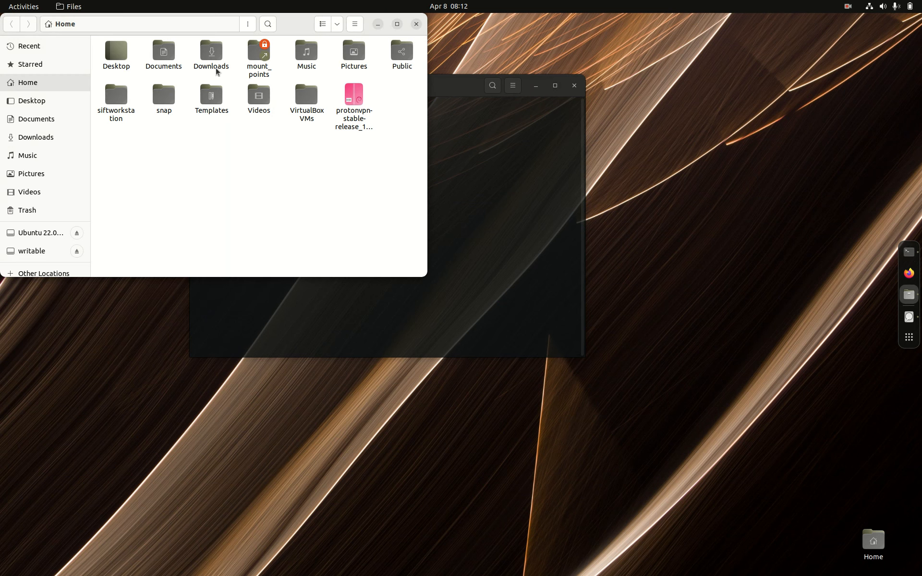
pyautogui.click(203, 60)
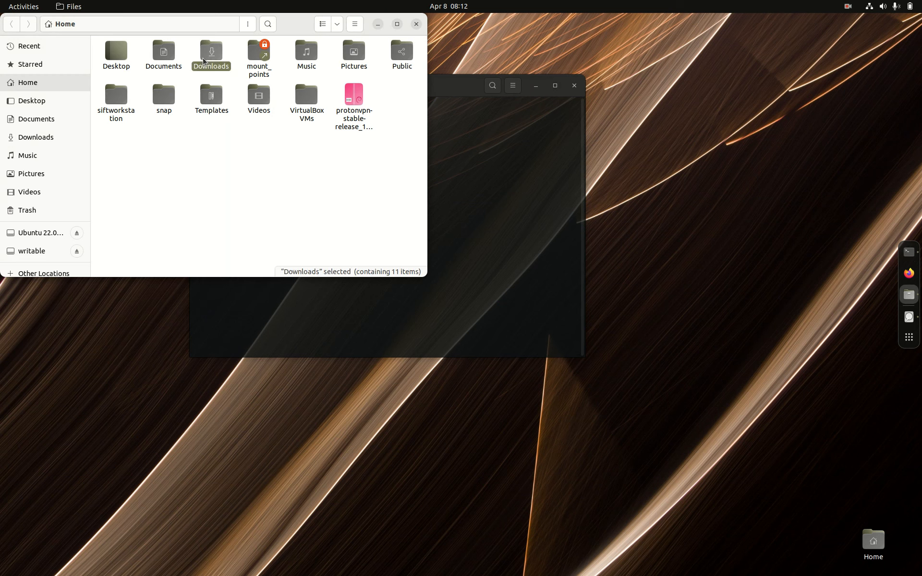
pyautogui.doubleClick(204, 60)
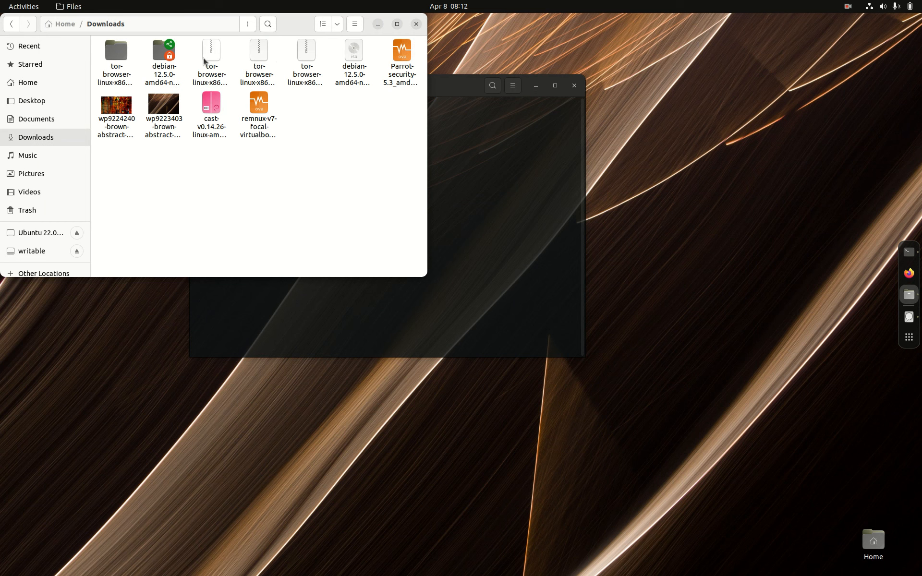
# - Examine the basic properties and execute permission of the archive tor-browser-linux-x86_64-13.0.13.tar.xz in Downloads
pyautogui.rightClick(308, 85)
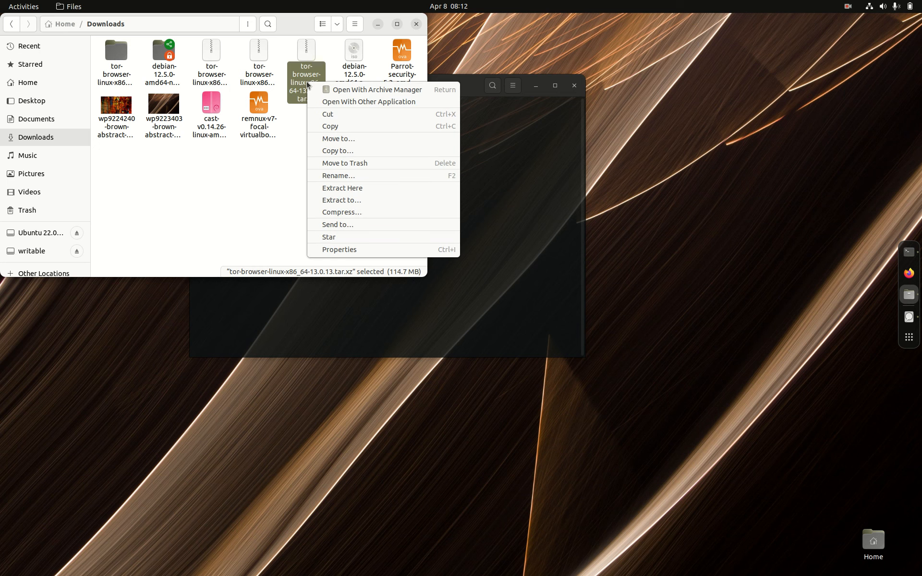
pyautogui.click(337, 250)
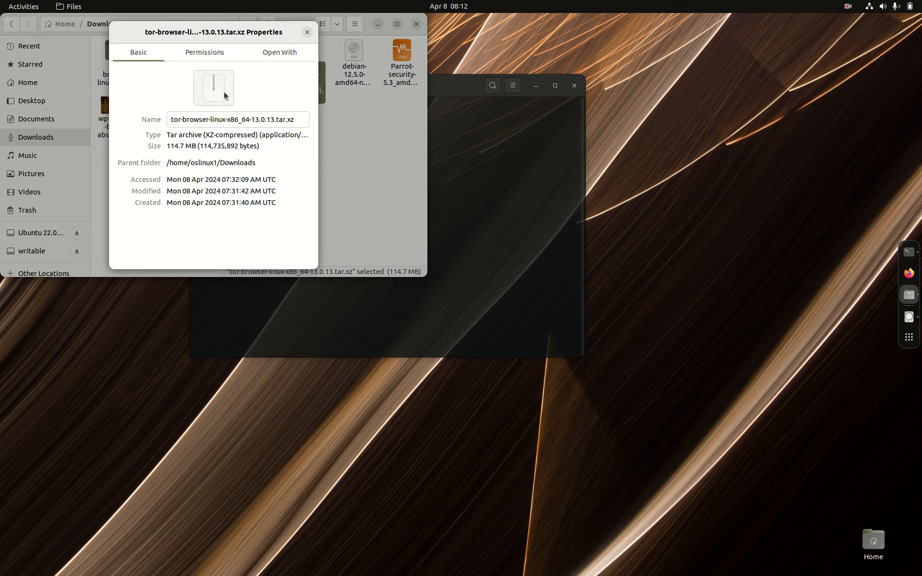
pyautogui.click(216, 58)
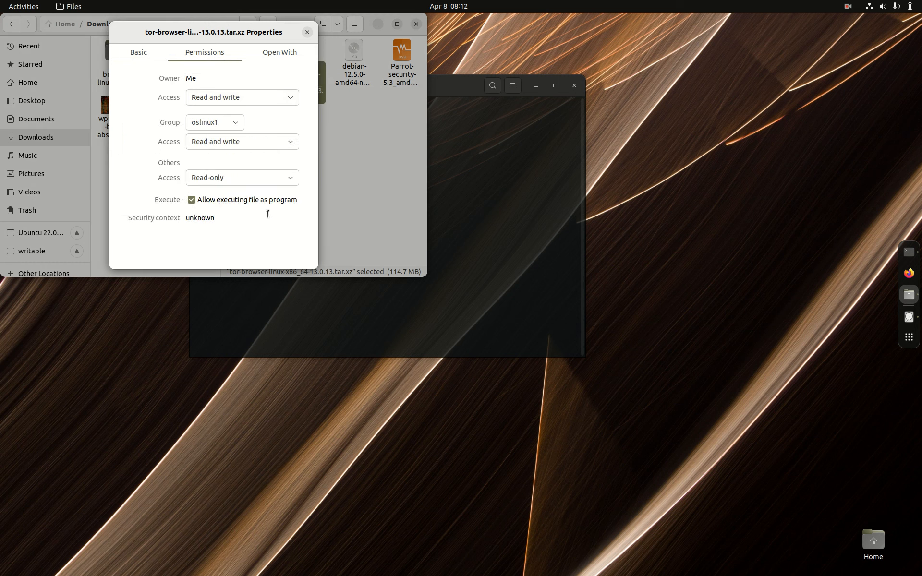
pyautogui.click(307, 32)
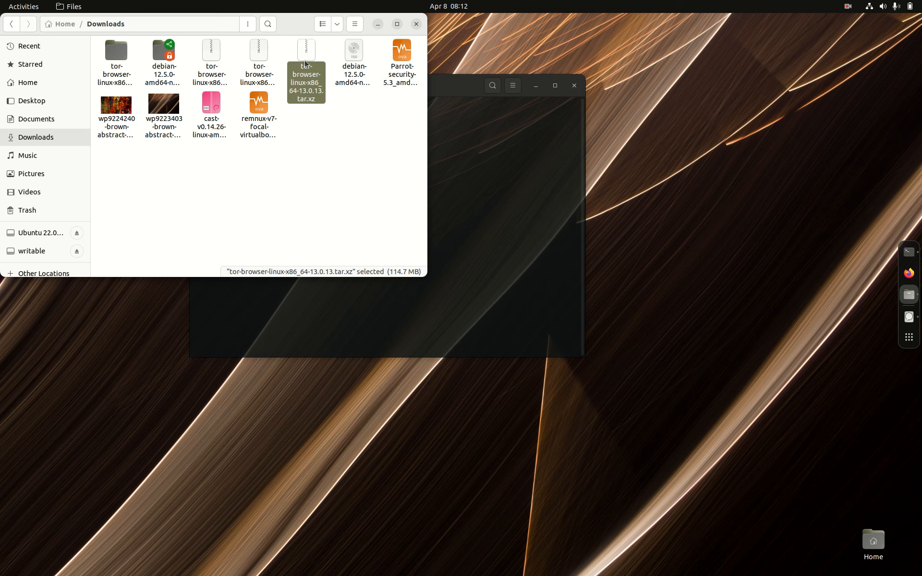
pyautogui.rightClick(305, 63)
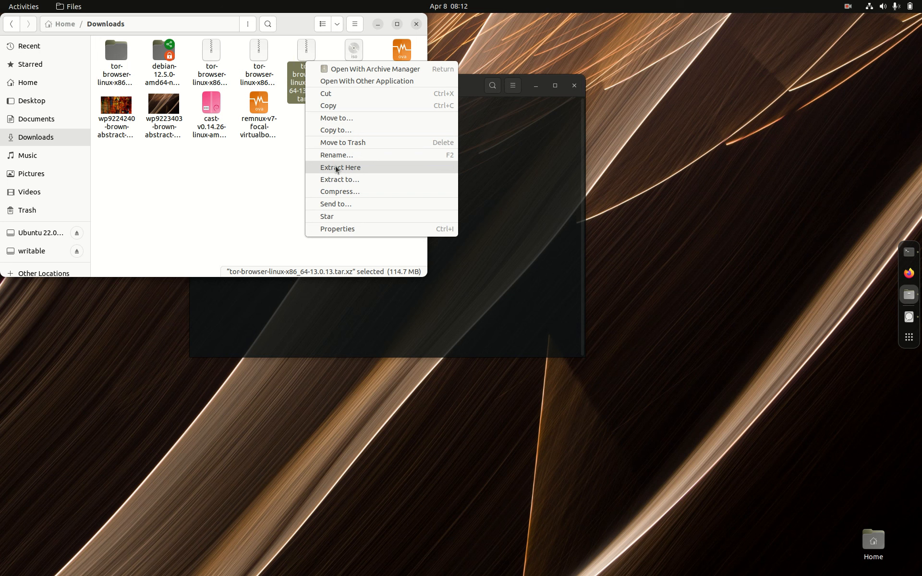
pyautogui.click(243, 178)
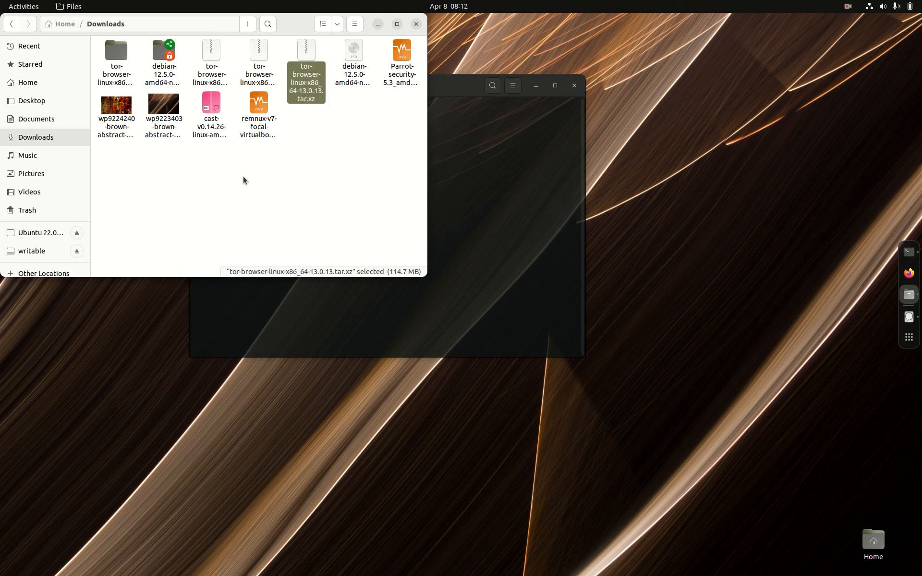
# - Go to the tor-browser folder inside the extracted tor-browser-linux-x86_64-13.0.13 directory and open a terminal there
pyautogui.rightClick(121, 60)
pyautogui.click(136, 66)
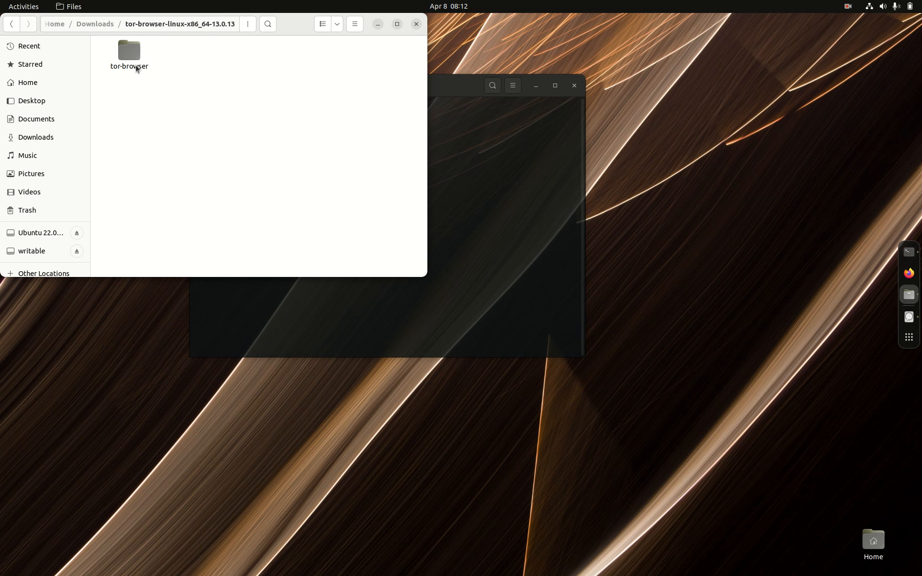
pyautogui.rightClick(135, 62)
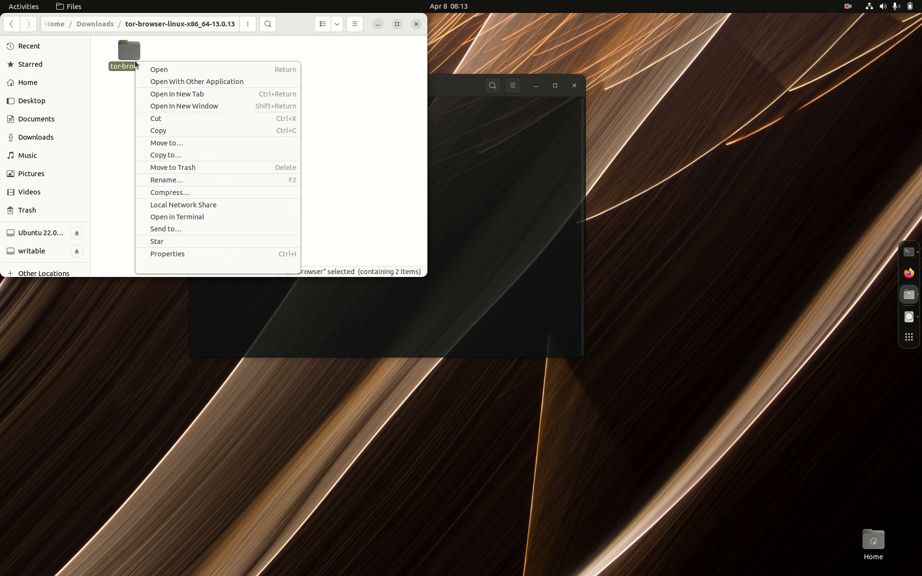
pyautogui.click(148, 70)
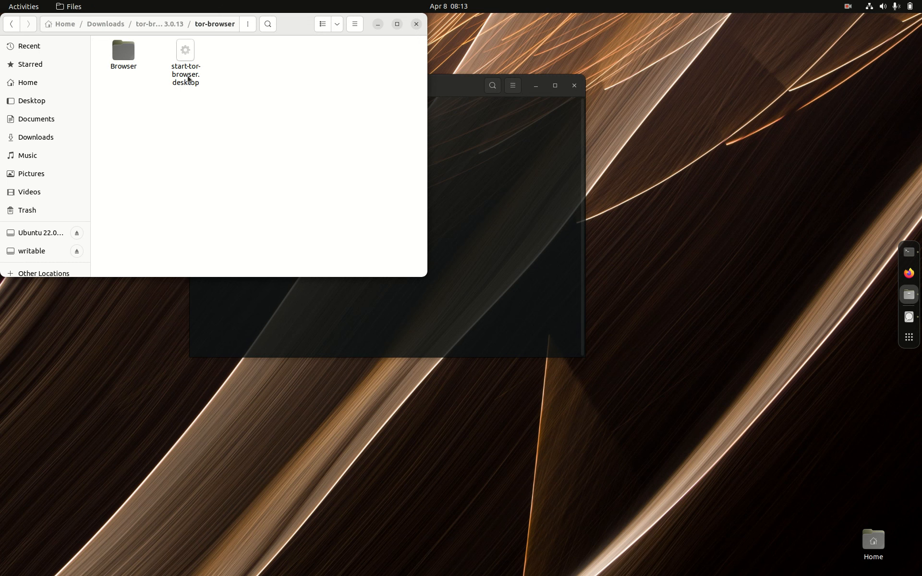
pyautogui.rightClick(237, 103)
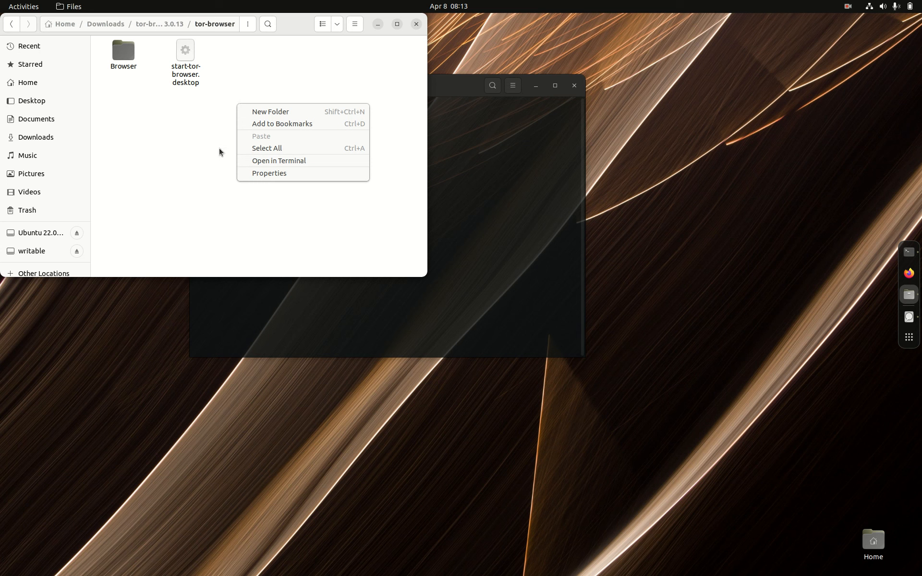
pyautogui.click(287, 163)
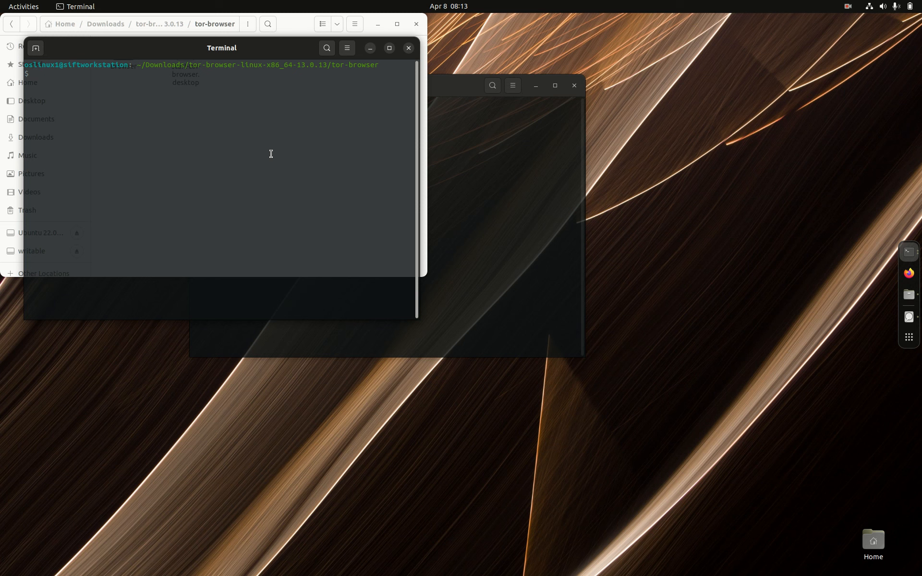
# - Launch Tor Browser from the terminal with ./start-tor-browser.desktop and connect it to the Tor network
pyautogui.write('./')
pyautogui.moveTo(174, 46); pyautogui.dragTo(254, 106)
pyautogui.write('start-')
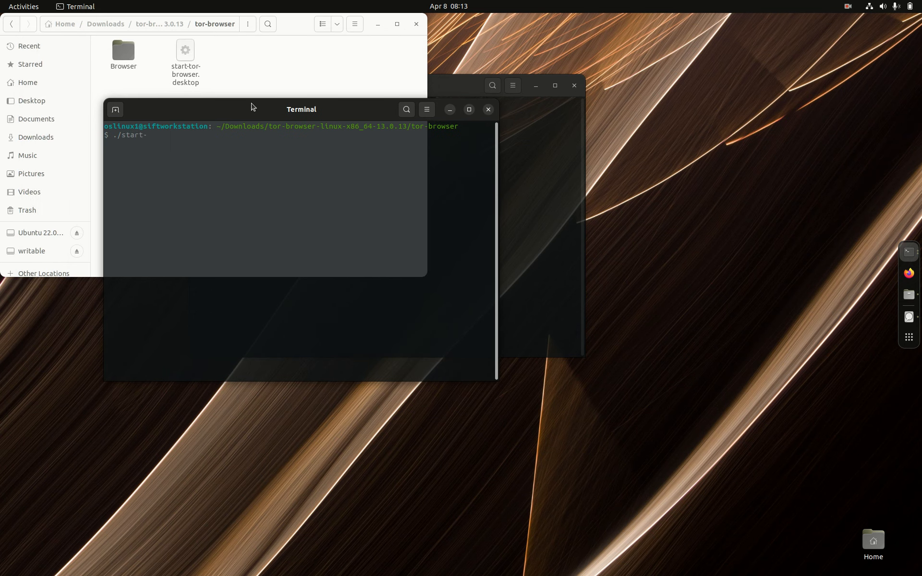
pyautogui.write('tor-browsw')
pyautogui.press('BackSpace')
pyautogui.write('er.desktop')
pyautogui.press('Return')
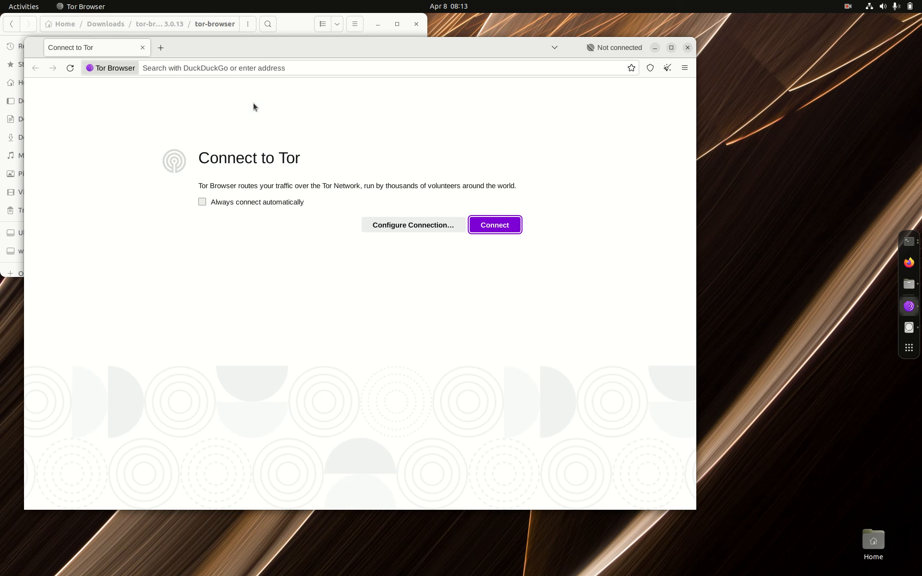
pyautogui.click(493, 226)
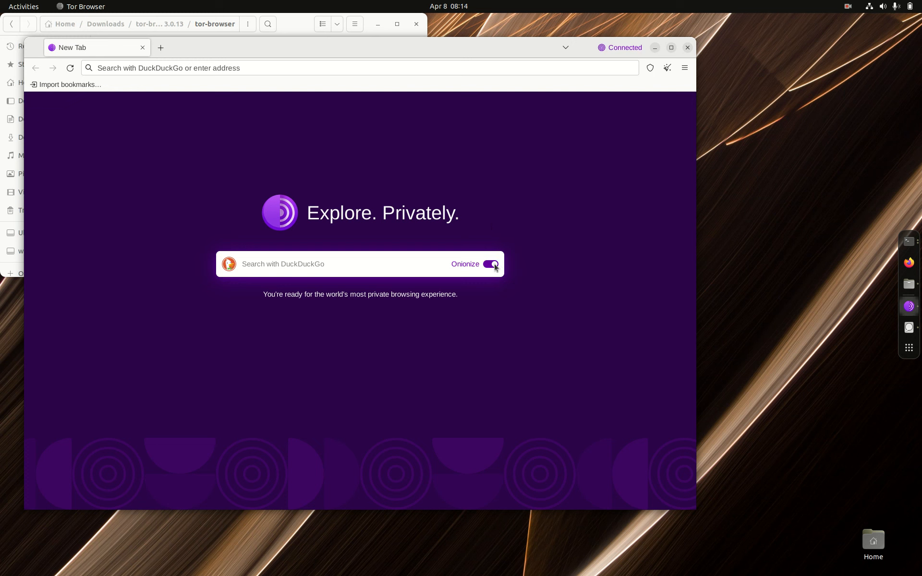
# - Search DuckDuckGo for "unbuntu" and open the "Enterprise Open Source and Linux | Ubuntu" result, accepting all trackers
pyautogui.click(396, 268)
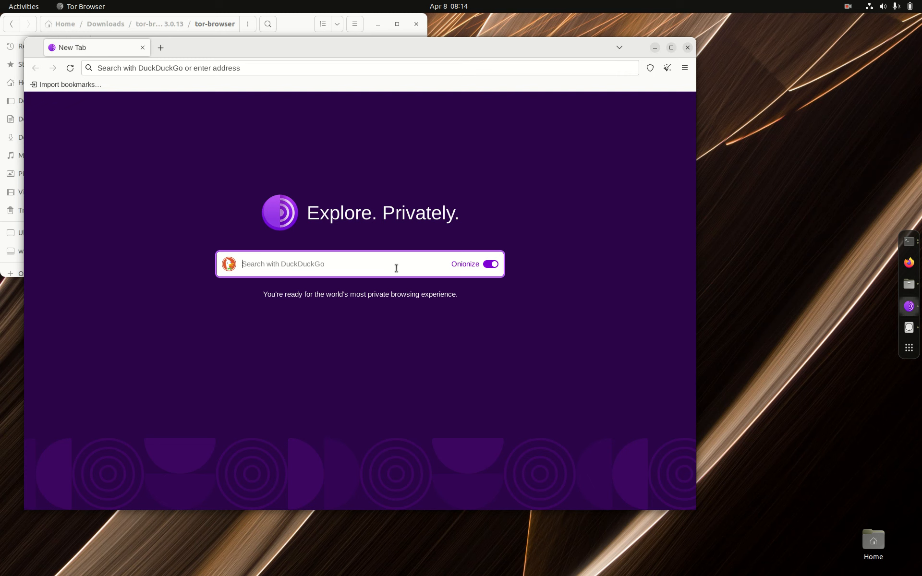
pyautogui.write('unbuntu')
pyautogui.press('Return')
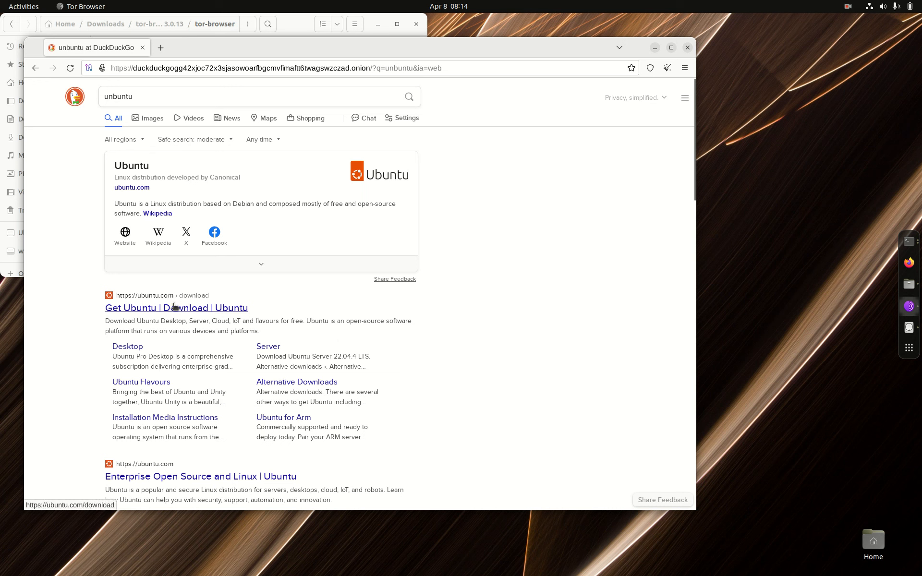
pyautogui.click(134, 480)
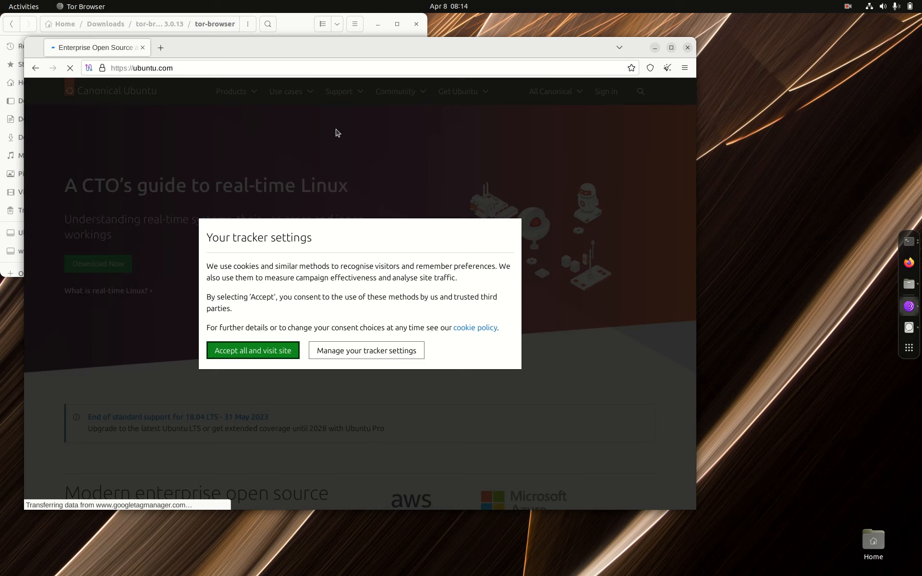
pyautogui.click(268, 355)
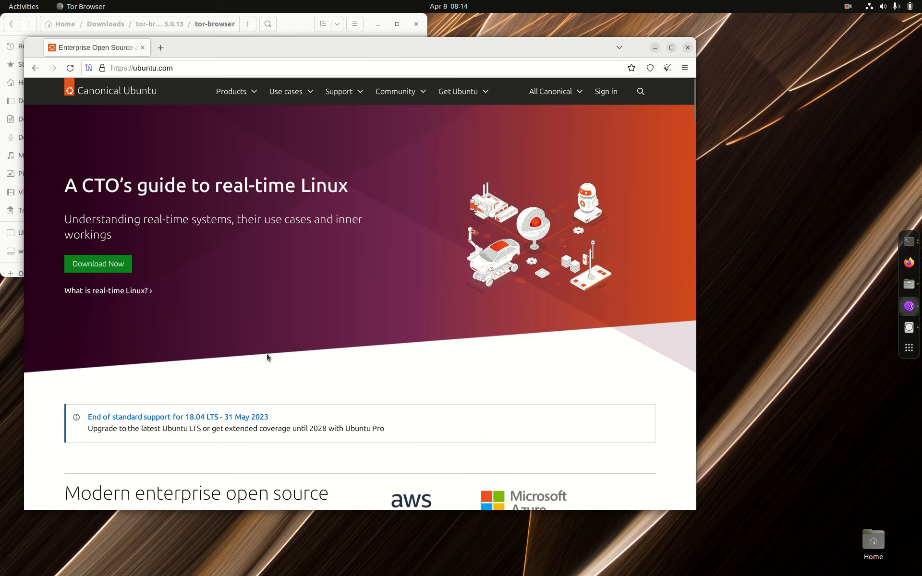
# - Open the Ubuntu Desktop product page on the Ubuntu site
pyautogui.click(253, 99)
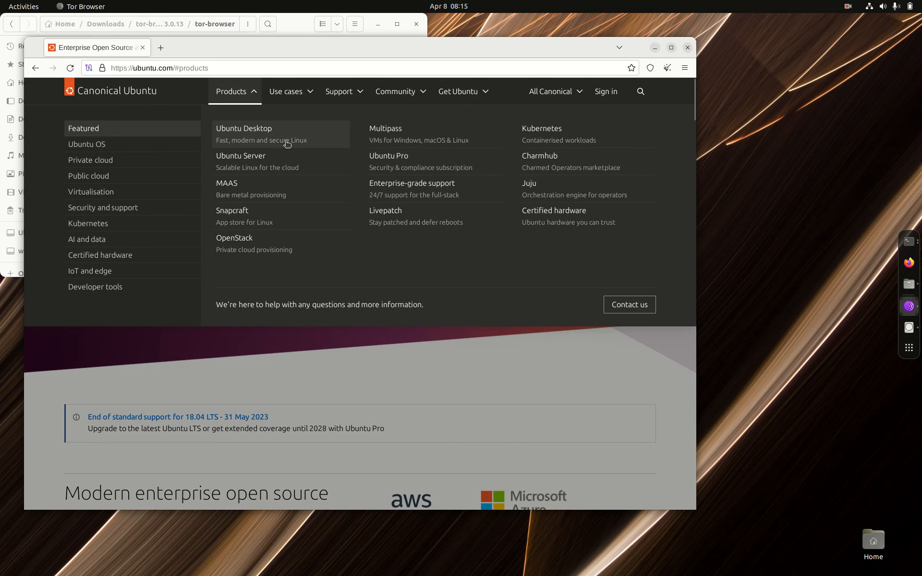
pyautogui.click(279, 140)
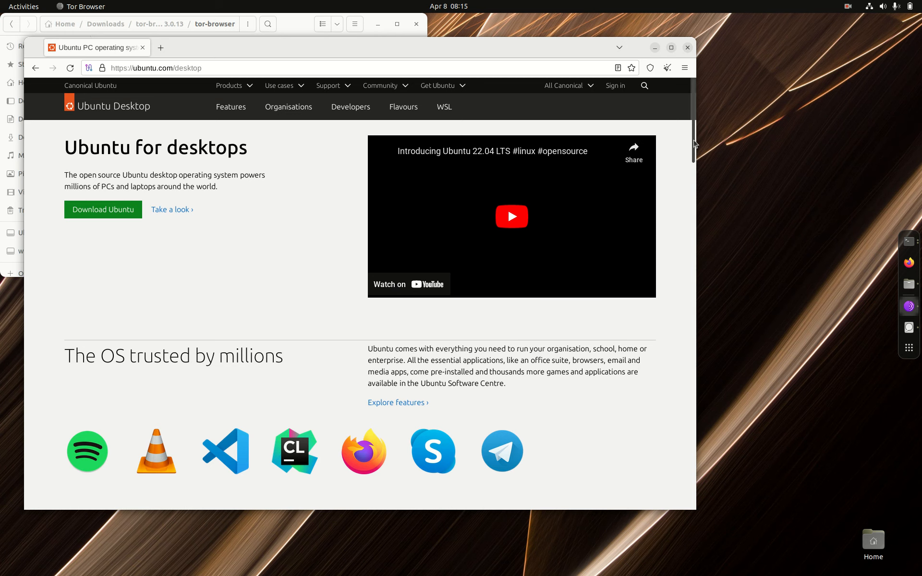
pyautogui.moveTo(696, 143); pyautogui.dragTo(758, 138)
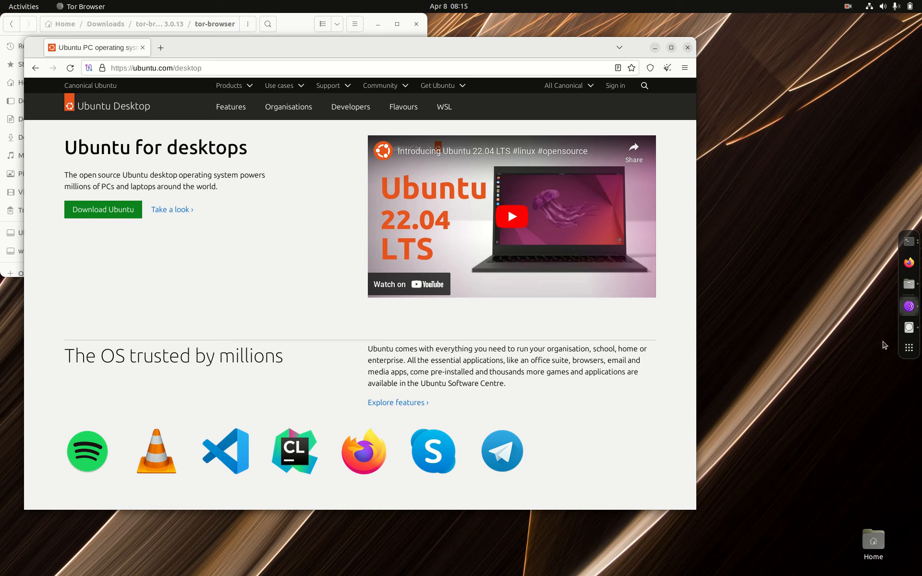
# - Launch Proton VPN from the installed applications and start a Quick Connect connection
pyautogui.click(905, 349)
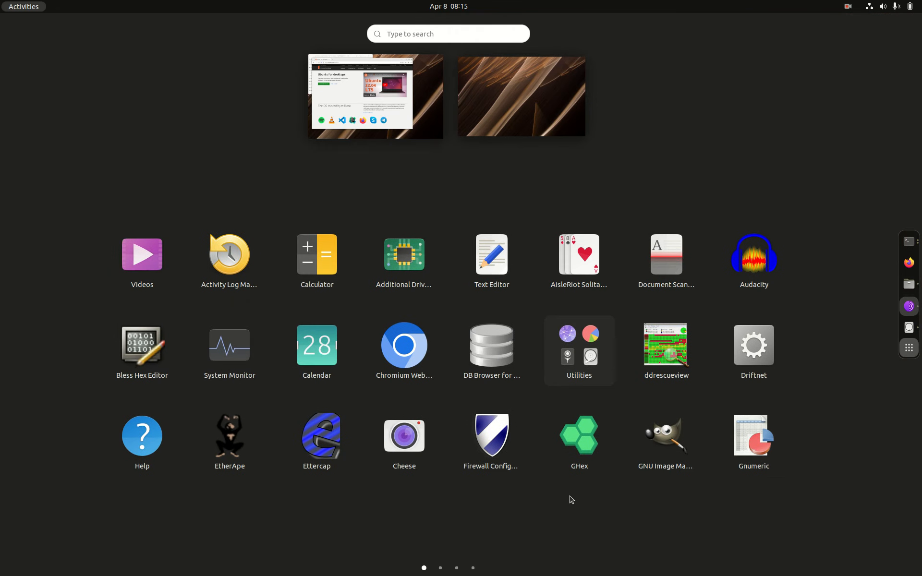
pyautogui.scroll(-1, 455, 571)
pyautogui.click(456, 569)
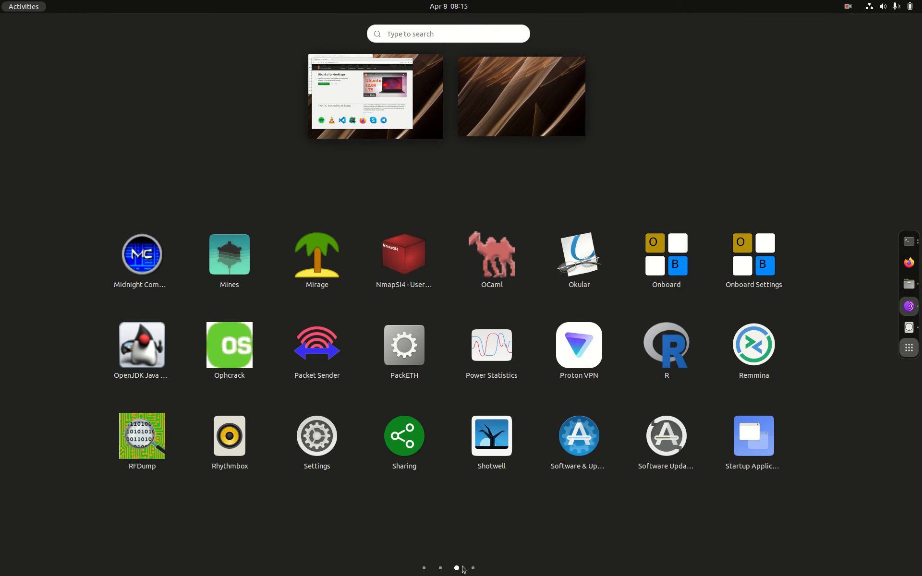
pyautogui.press('Escape')
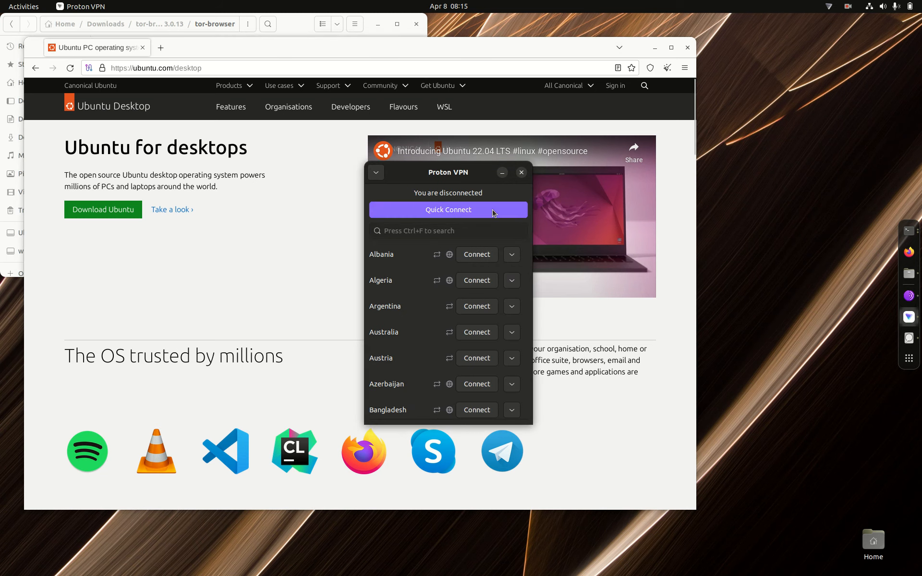
pyautogui.click(494, 213)
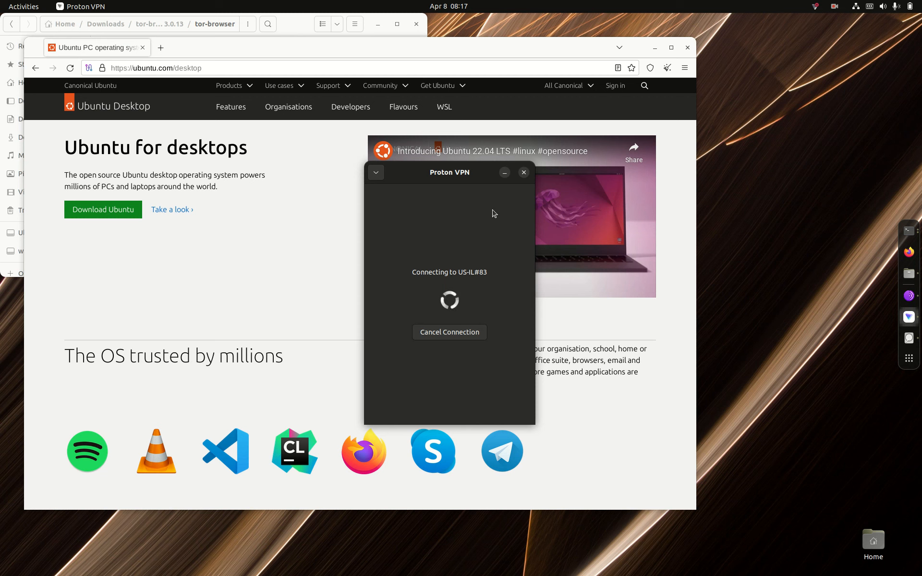
# - Close the Tor Browser, the terminal used to launch it, and the tor-browser folder window
pyautogui.click(689, 48)
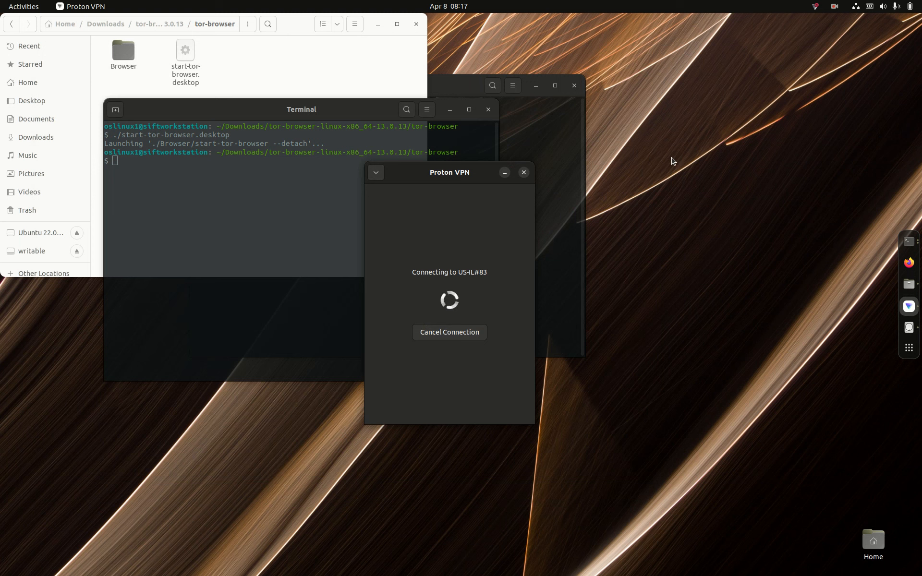
pyautogui.click(489, 114)
pyautogui.click(489, 111)
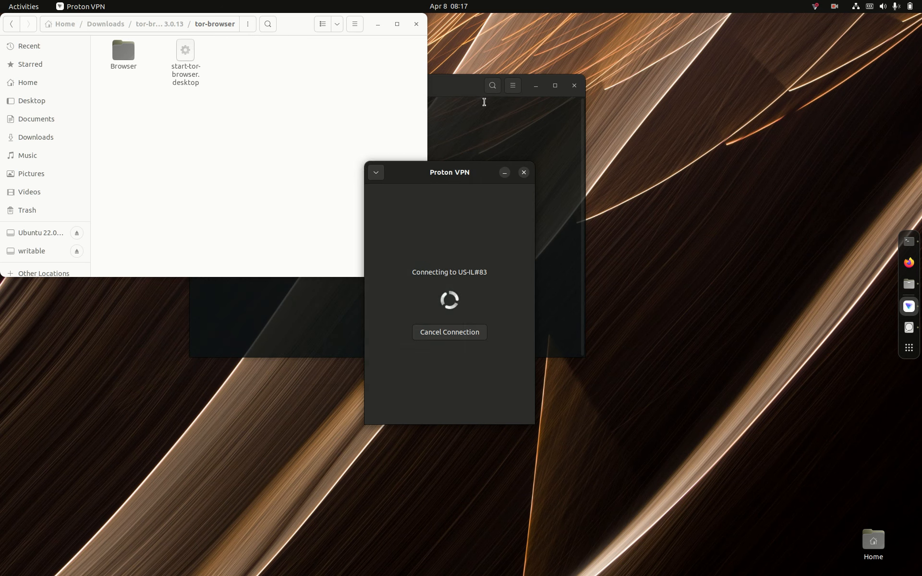
pyautogui.click(417, 25)
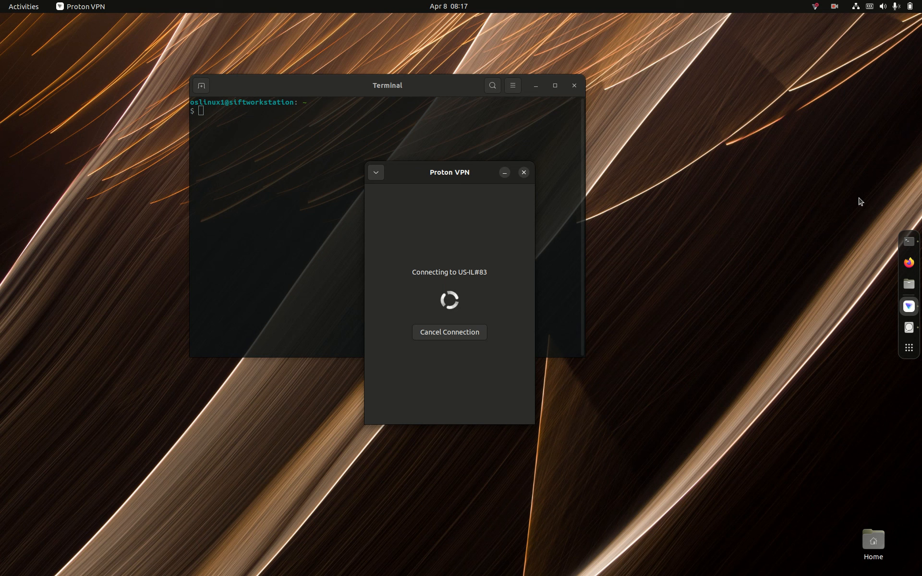
pyautogui.click(909, 284)
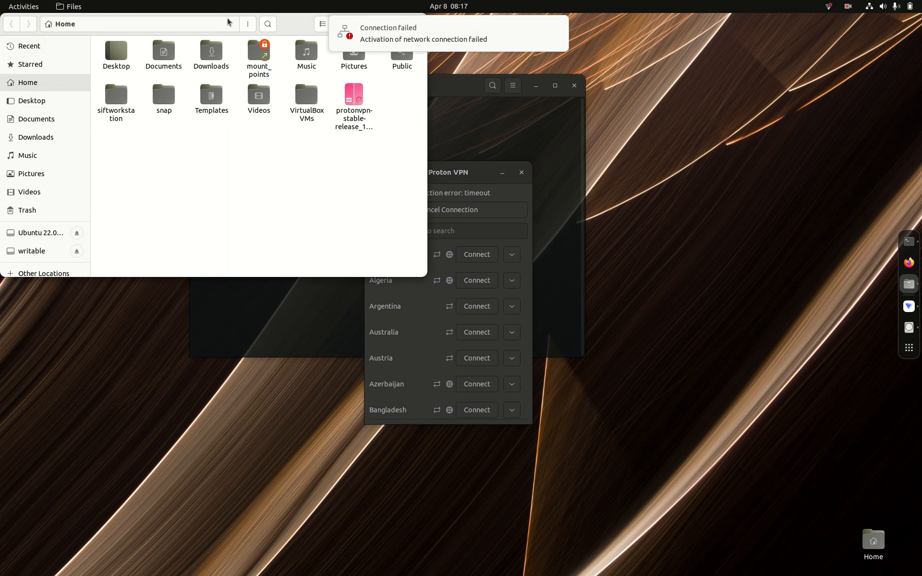
pyautogui.moveTo(298, 34); pyautogui.dragTo(197, 191)
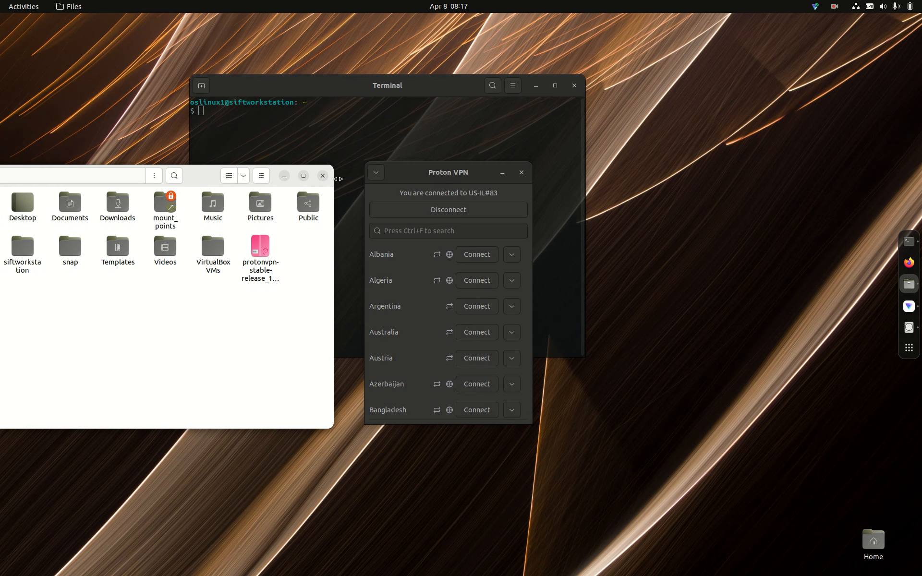
pyautogui.click(322, 176)
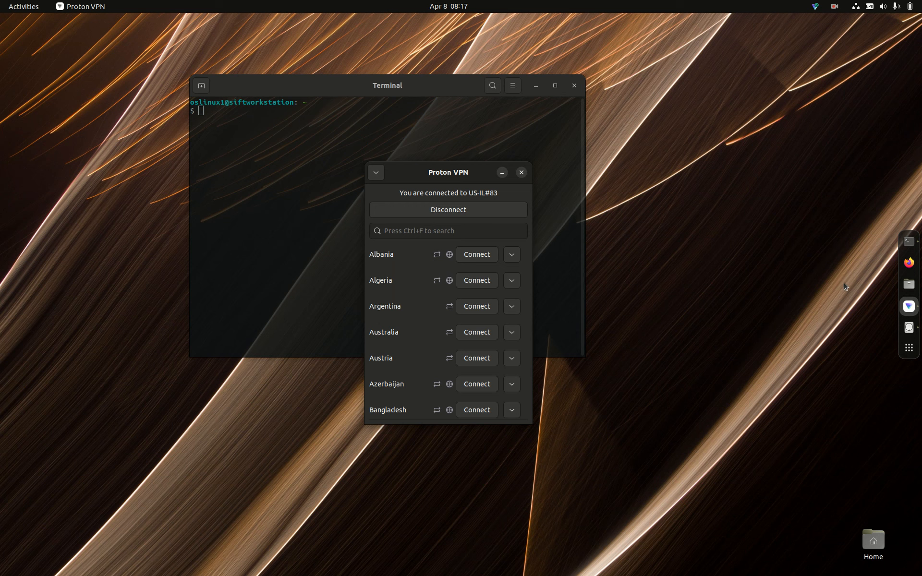
# - Browse to the tor-browser folder inside the extracted Tor download in Downloads and open a terminal there
pyautogui.click(905, 288)
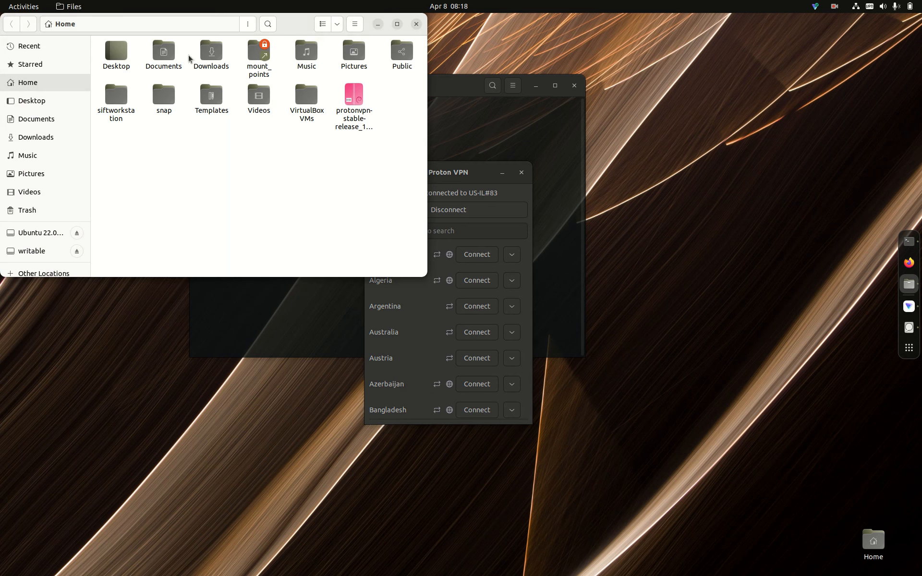
pyautogui.doubleClick(203, 56)
pyautogui.doubleClick(121, 49)
pyautogui.doubleClick(122, 49)
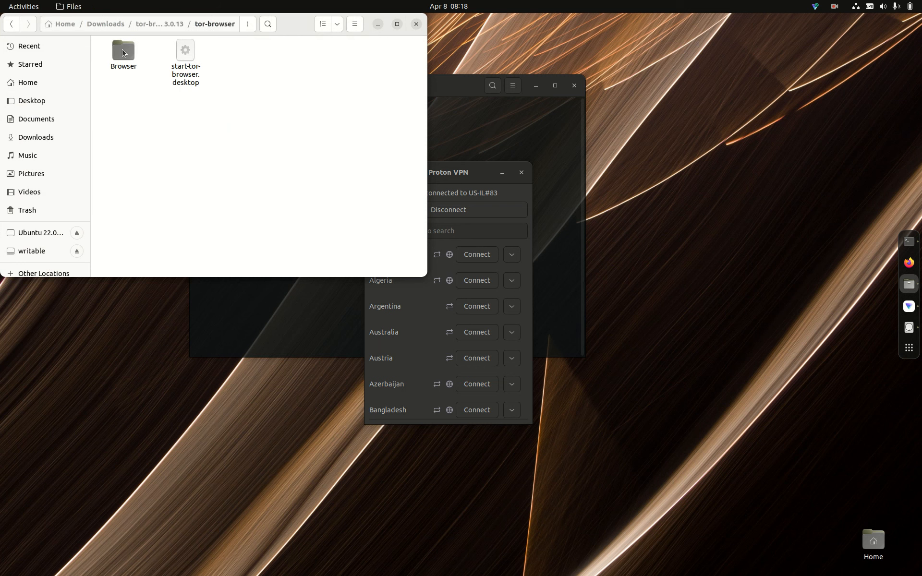
pyautogui.rightClick(216, 77)
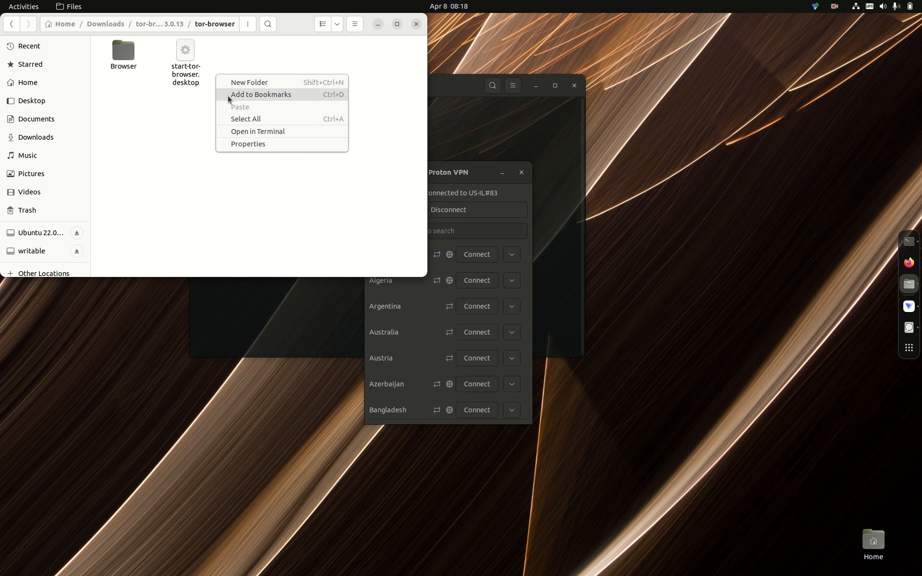
pyautogui.click(249, 134)
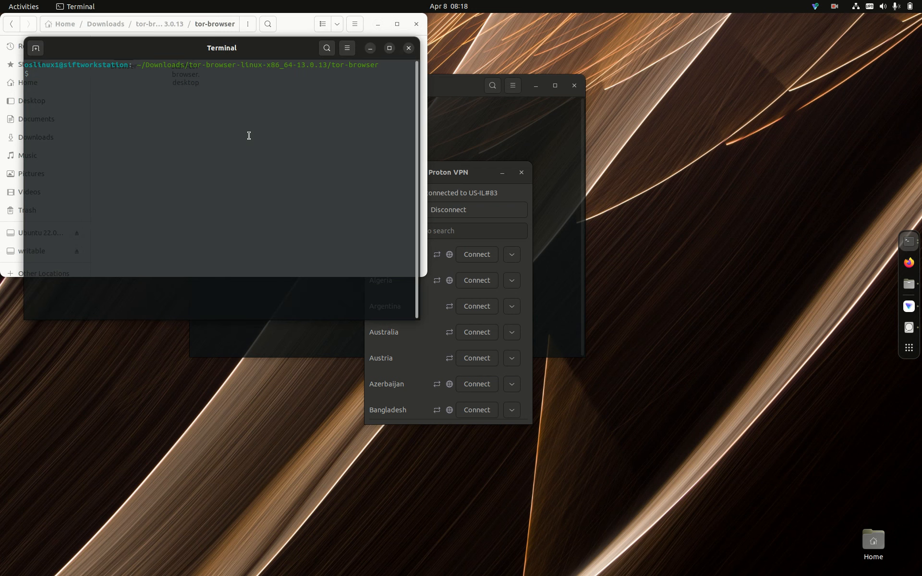
# - Launch Tor Browser by running ./start-tor-browser.desktop in the terminal and connect it to the Tor network
pyautogui.write('./start-tor-browser.desktop')
pyautogui.press('Return')
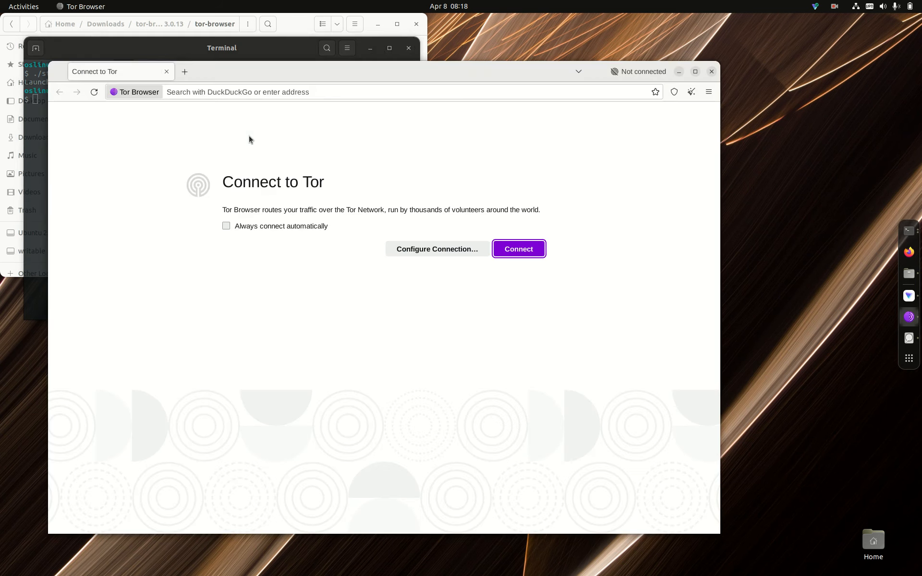
pyautogui.click(515, 249)
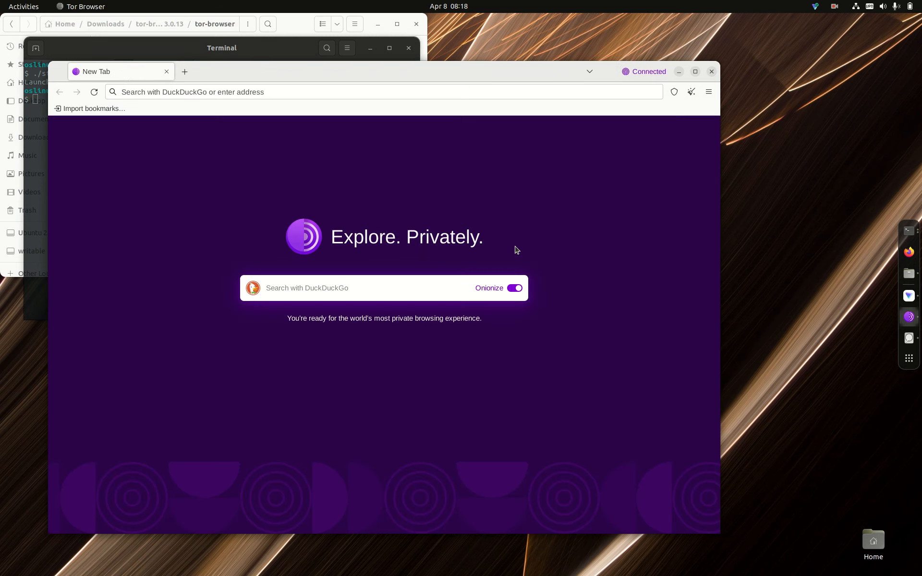
# - Search DuckDuckGo for "unbuntu" from the Tor Browser start page with Onionize on
pyautogui.click(399, 297)
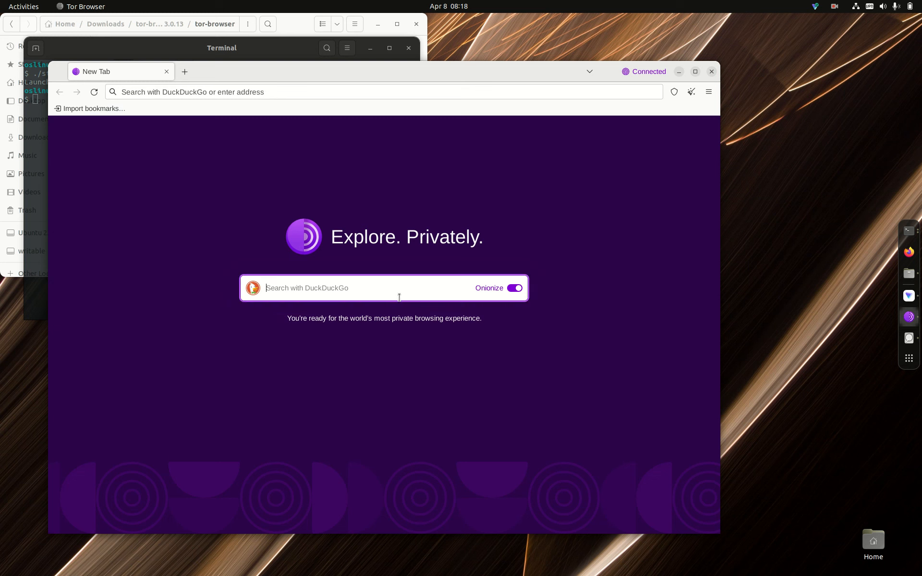
pyautogui.write('unbuntu')
pyautogui.press('Return')
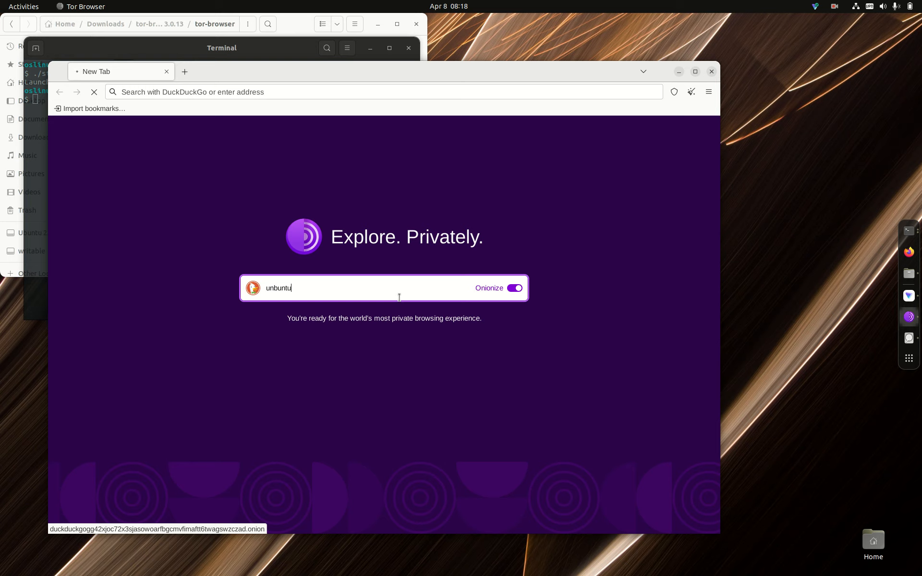
pyautogui.press('Return')
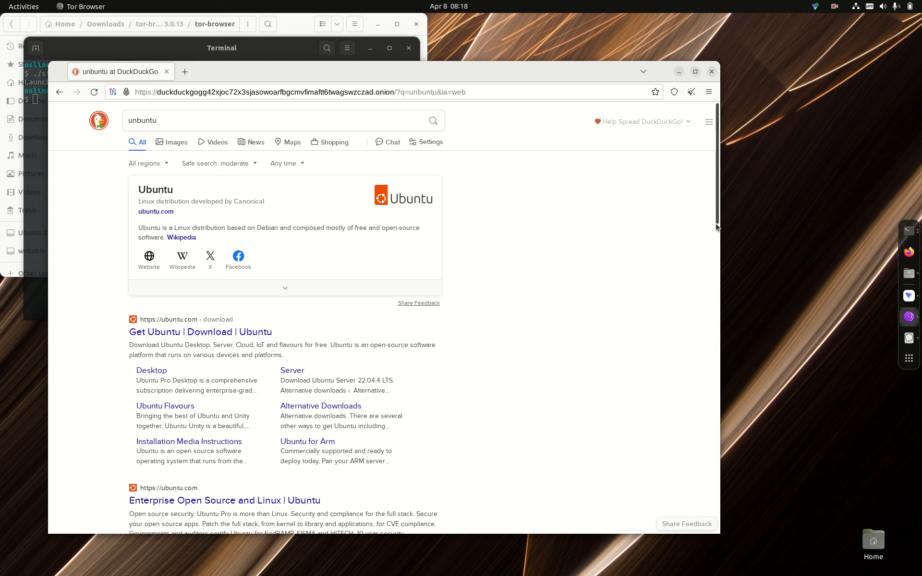
# - Open the "Enterprise Open Source and Linux | Ubuntu" search result and accept all trackers on the site
pyautogui.scroll(-3, 717, 232)
pyautogui.scroll(-5, 719, 236)
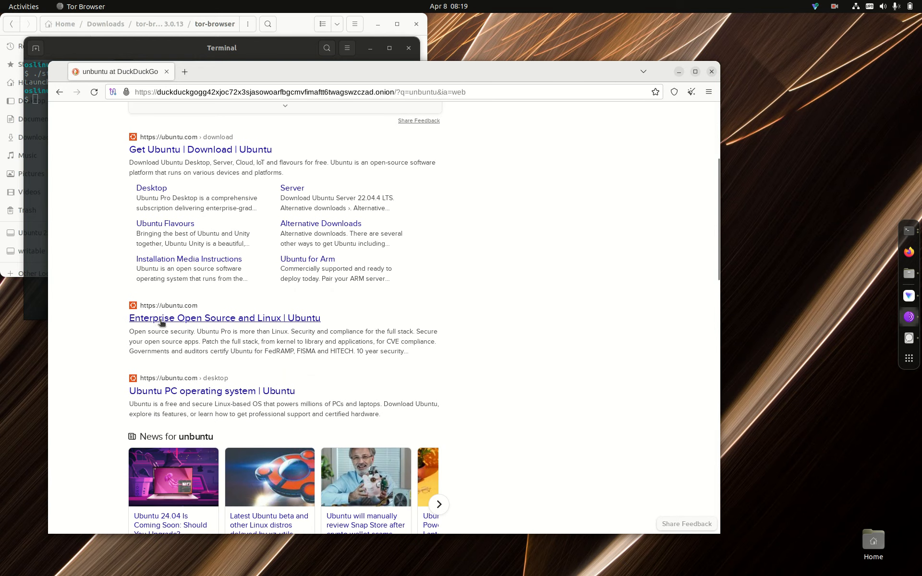
pyautogui.click(161, 320)
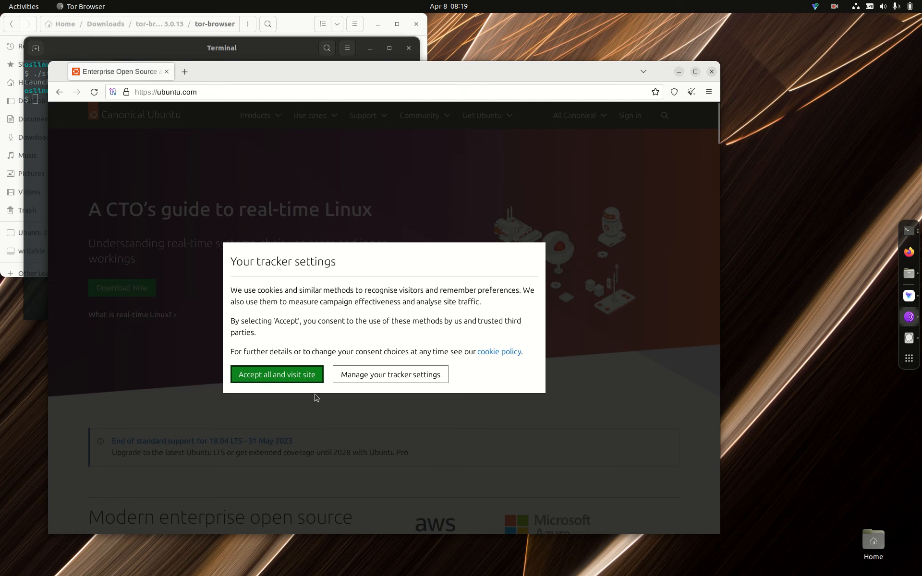
pyautogui.click(311, 379)
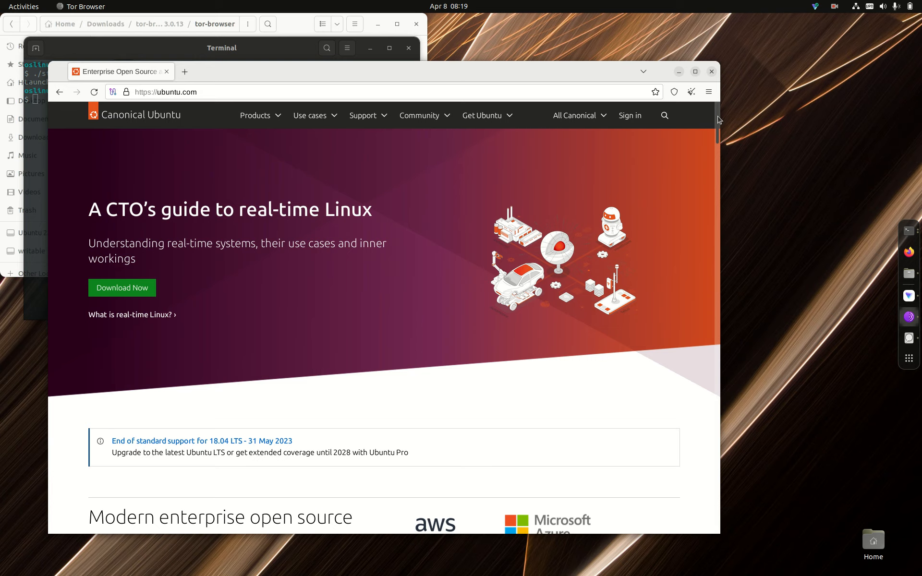
pyautogui.moveTo(719, 120); pyautogui.dragTo(737, 114)
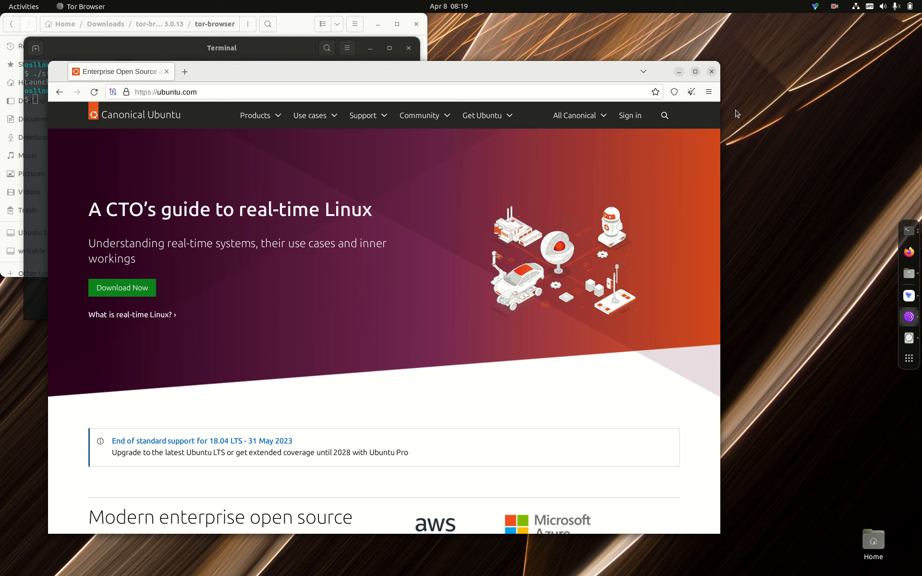
# - Close Tor Browser, its launch terminal and the tor-browser folder window, and minimize the Proton VPN window
pyautogui.click(712, 72)
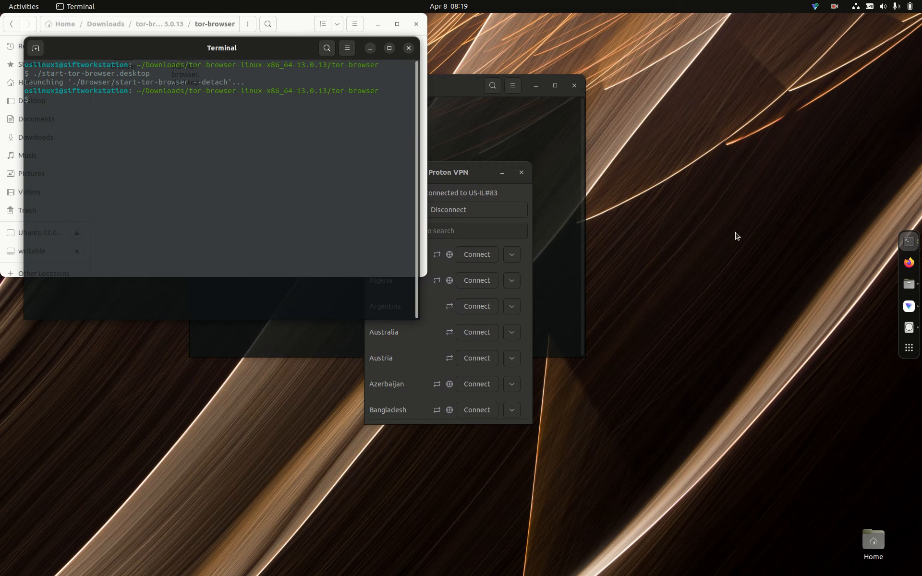
pyautogui.click(408, 50)
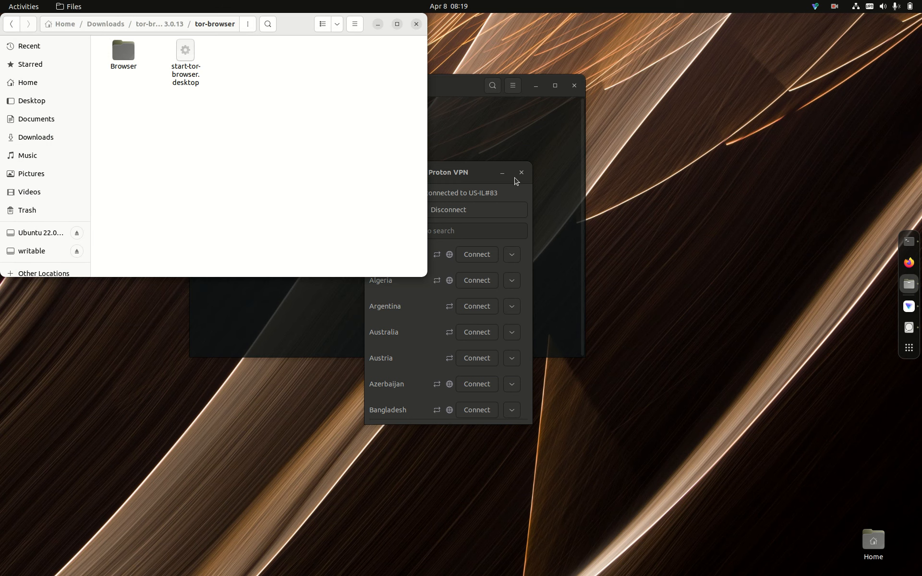
pyautogui.click(416, 24)
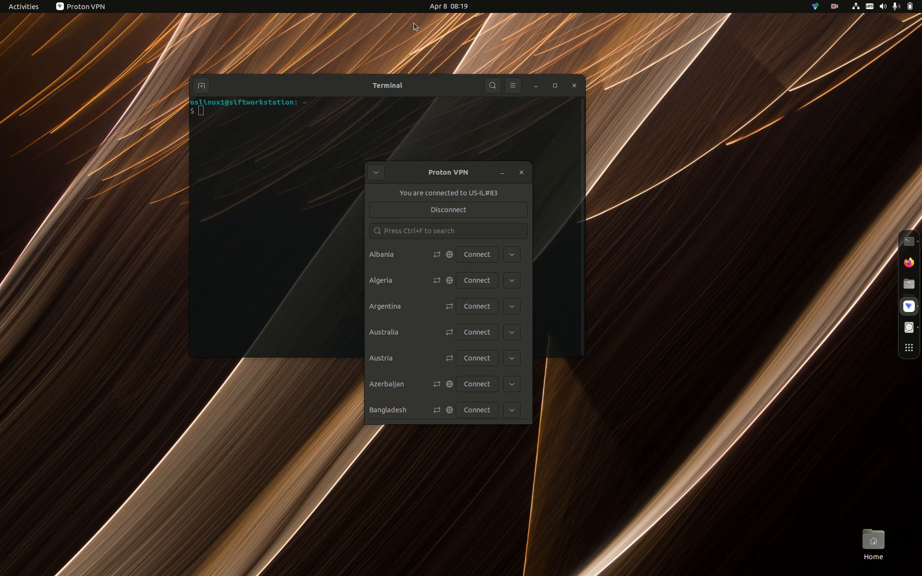
pyautogui.click(505, 174)
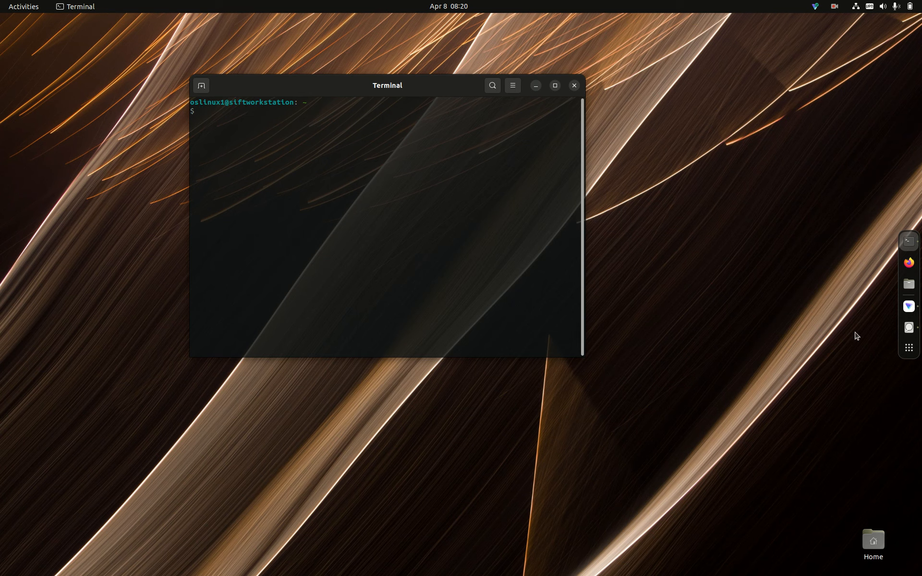
# - Open the system Settings from the installed applications and go to the Appearance page
pyautogui.click(910, 348)
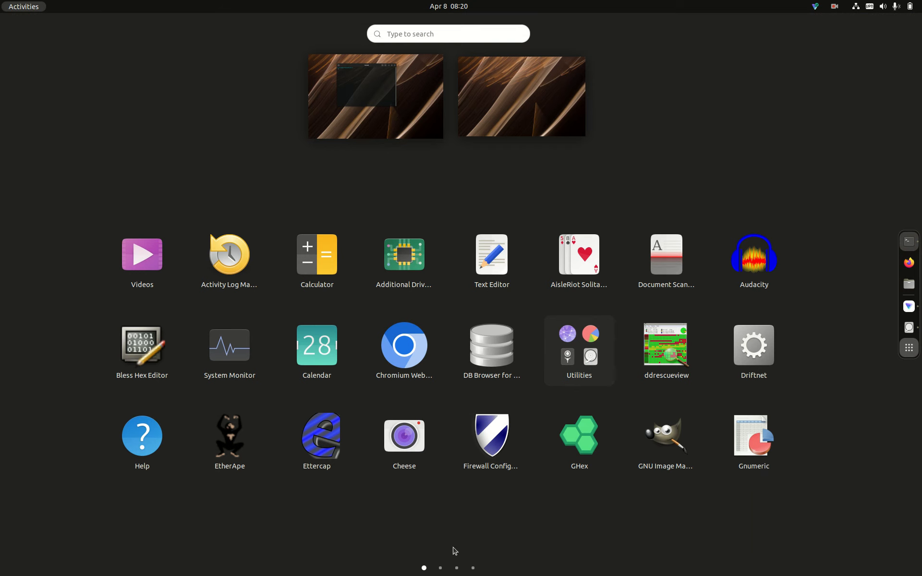
pyautogui.click(441, 568)
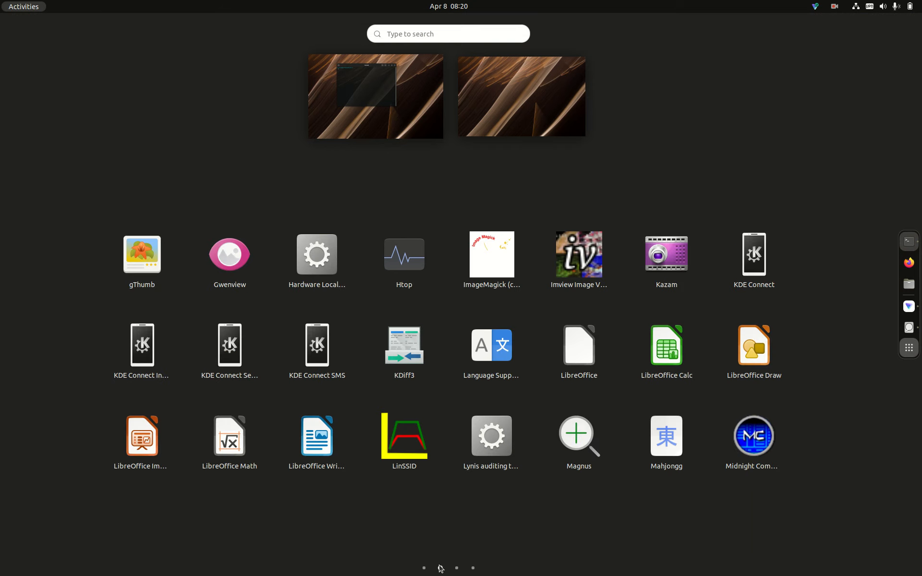
pyautogui.click(471, 570)
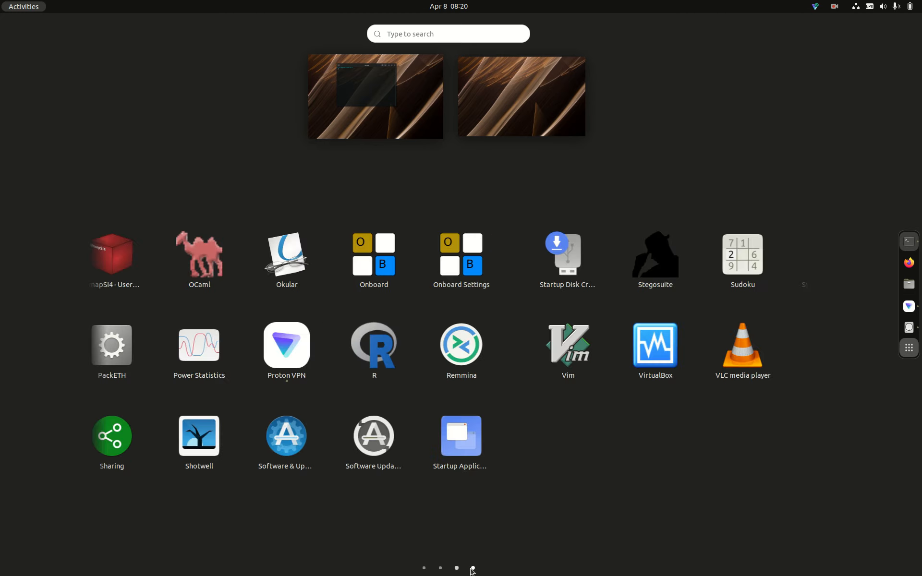
pyautogui.click(457, 568)
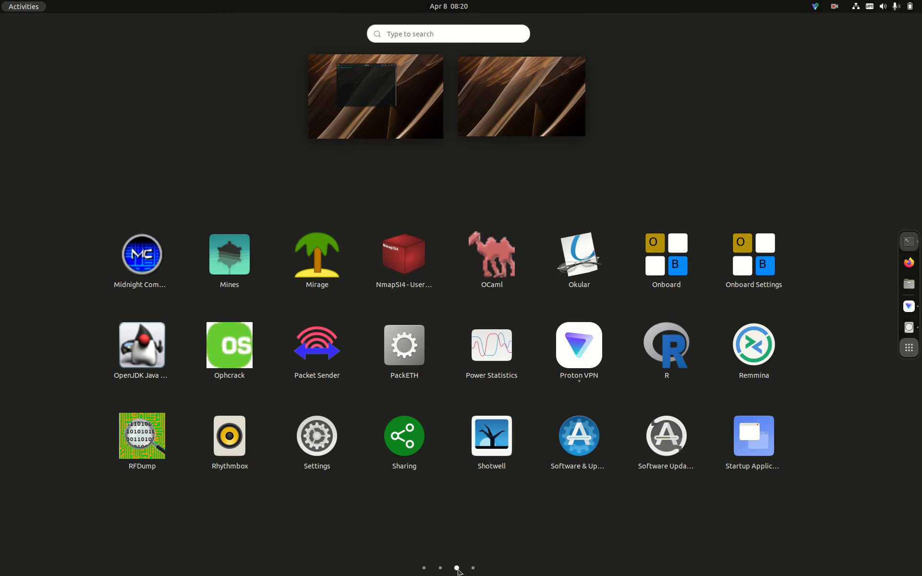
pyautogui.click(324, 443)
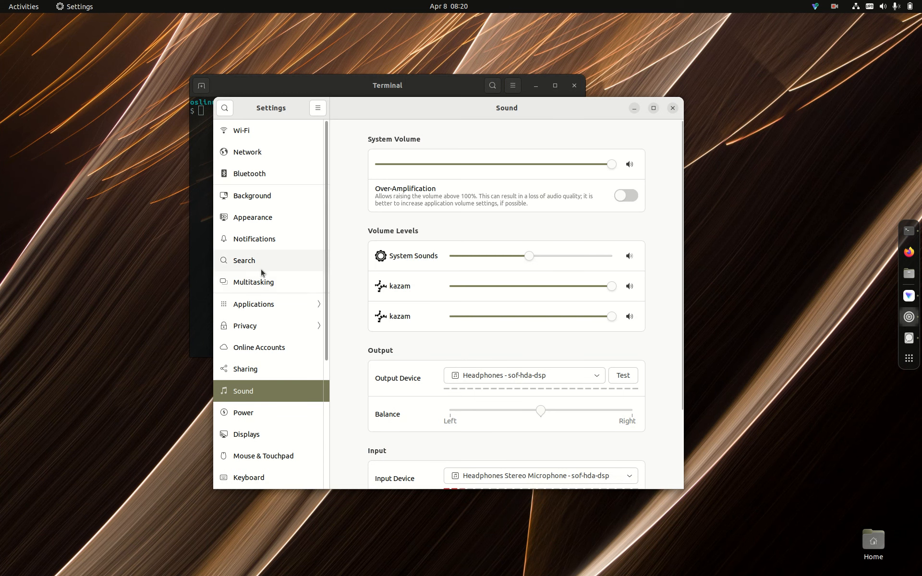
pyautogui.click(249, 303)
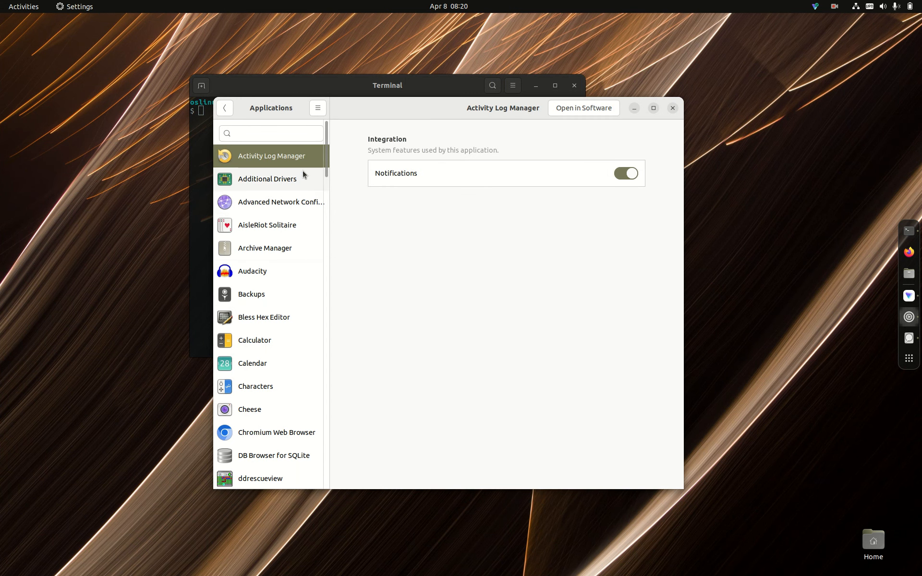
pyautogui.click(225, 108)
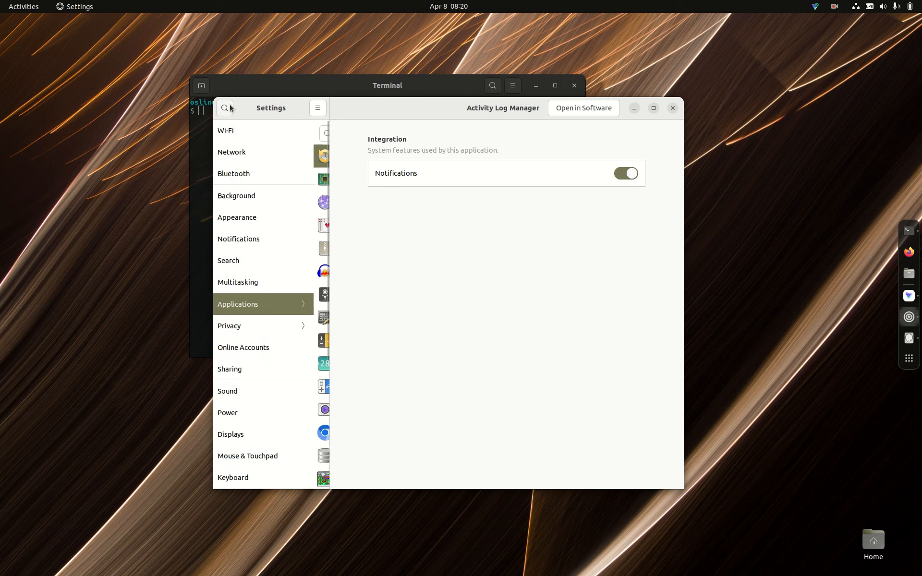
pyautogui.click(251, 226)
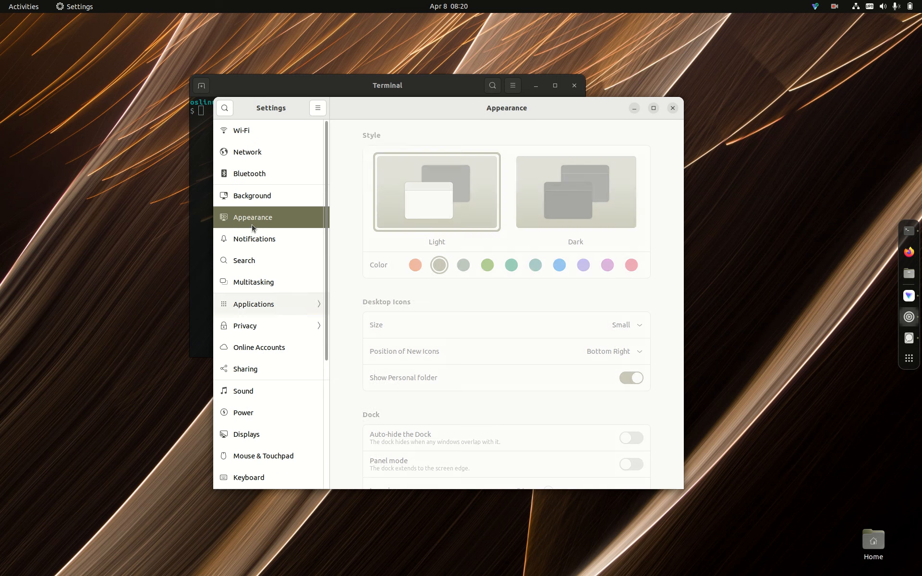
# - Try the orange, grey-green and green accent colors, and switch back to the olive-brown one
pyautogui.click(415, 266)
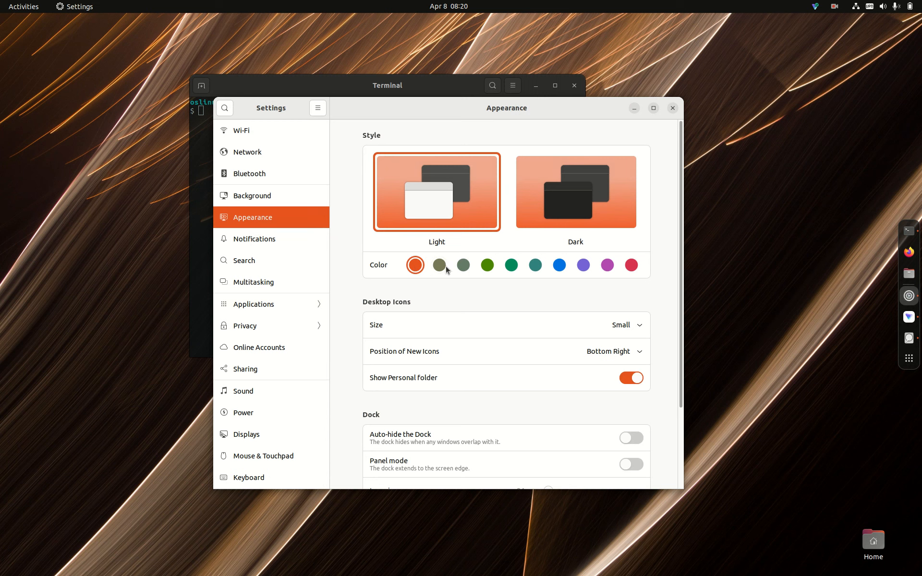
pyautogui.click(469, 267)
pyautogui.click(486, 267)
pyautogui.click(438, 266)
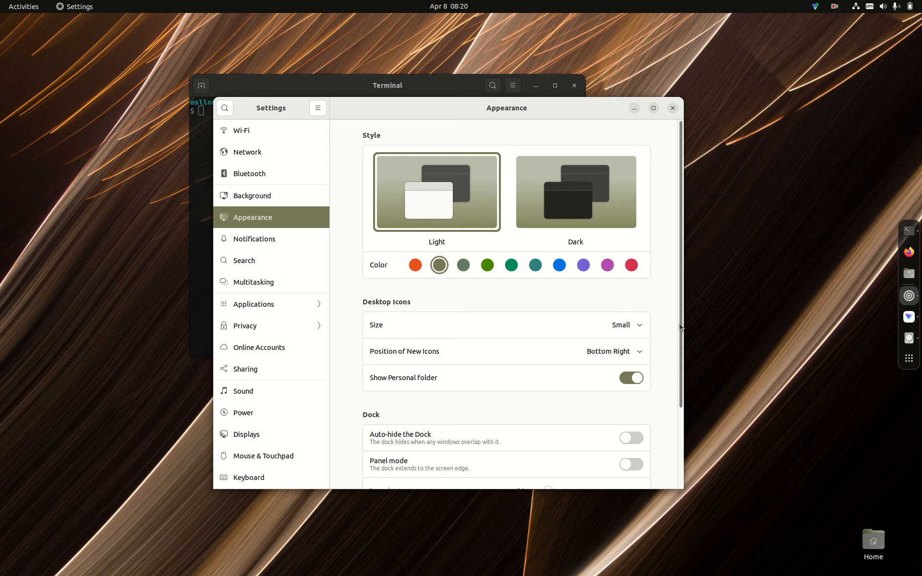
# - Set the dock's position on screen to Bottom, to Left, and back to Right
pyautogui.moveTo(682, 326); pyautogui.dragTo(683, 436)
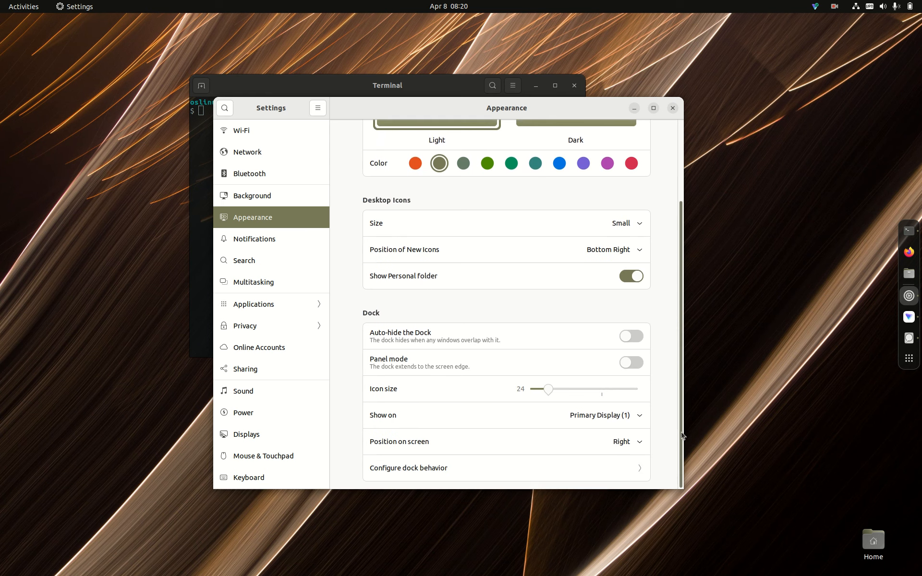
pyautogui.click(640, 444)
pyautogui.click(619, 393)
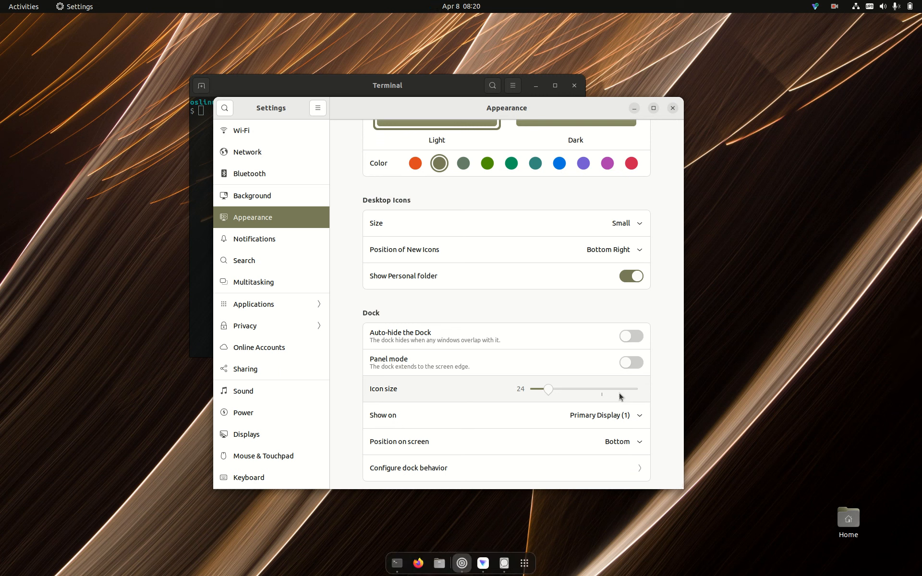
pyautogui.click(635, 442)
pyautogui.click(606, 379)
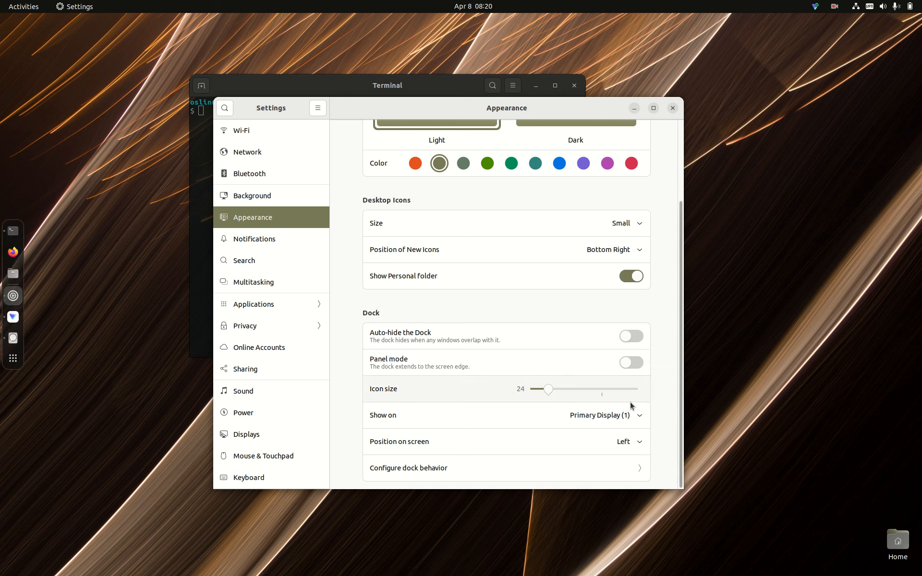
pyautogui.click(639, 443)
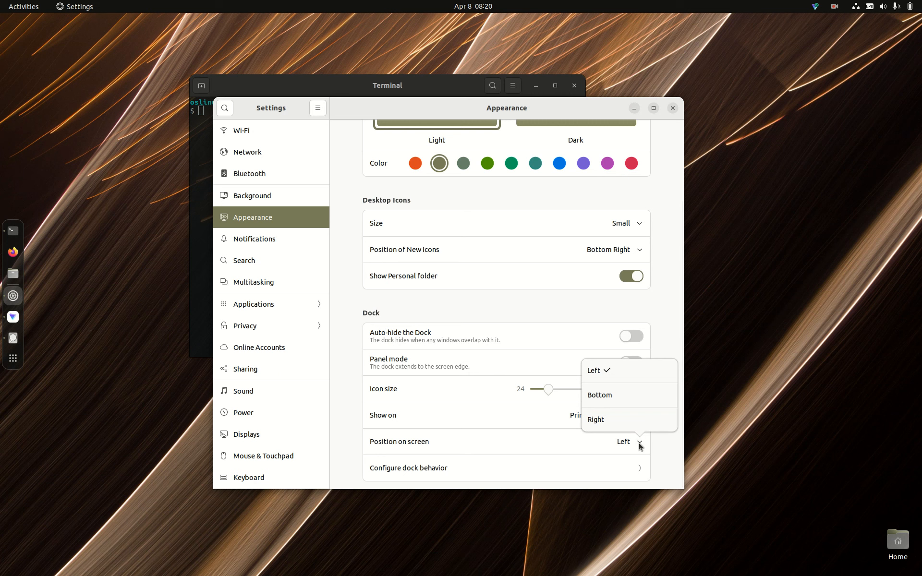
pyautogui.click(643, 428)
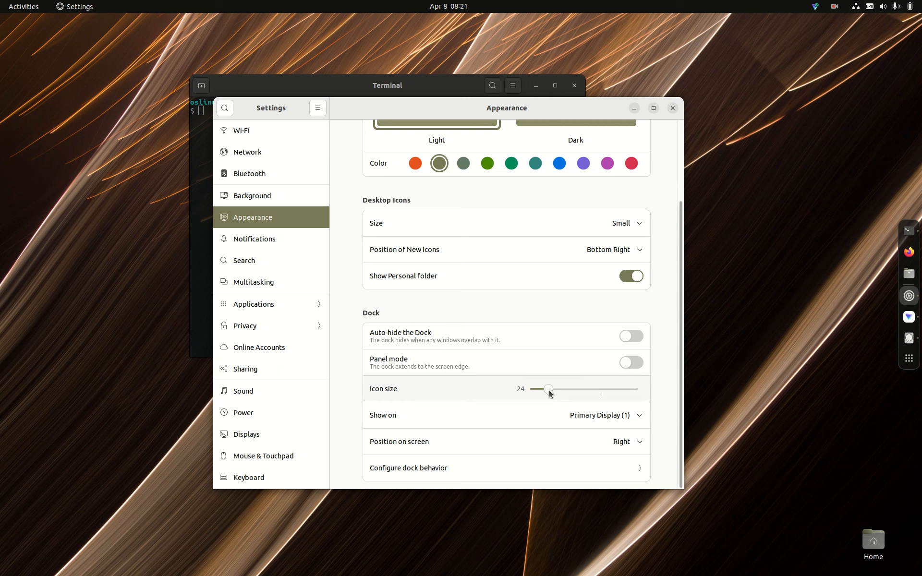
# - Set the dock's icon size to 24 and close the Settings window
pyautogui.moveTo(551, 392)
pyautogui.mouseDown()
pyautogui.moveTo(583, 390)
pyautogui.moveTo(553, 396)
pyautogui.mouseUp()
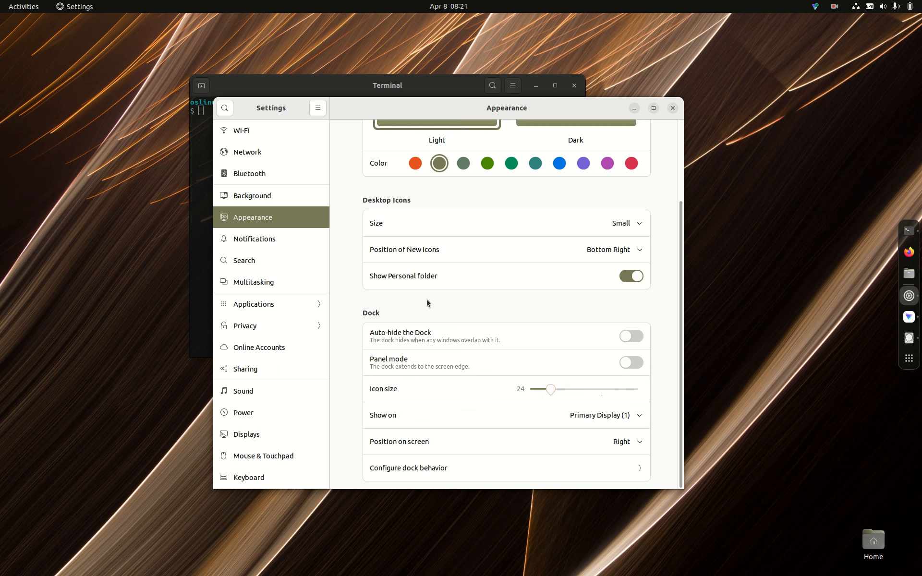
pyautogui.click(672, 108)
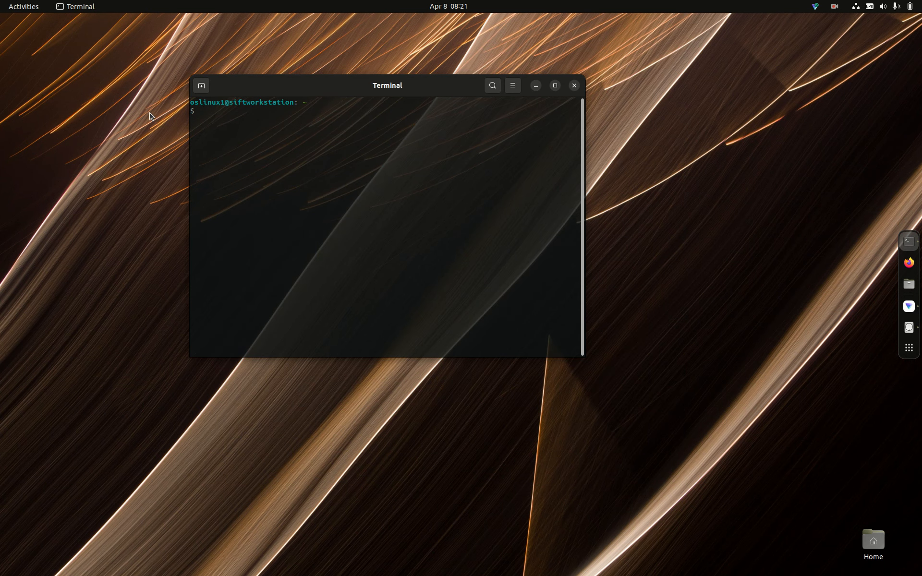
# - Open the SIFT terminal profile's preferences, enable the custom font to view the available fonts, cancel the choice and disable it again
pyautogui.rightClick(235, 138)
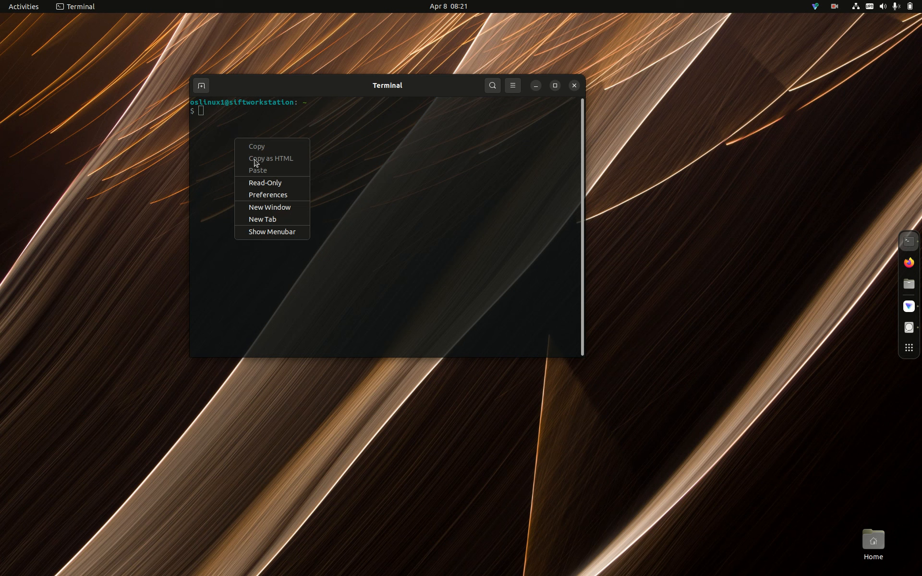
pyautogui.click(267, 194)
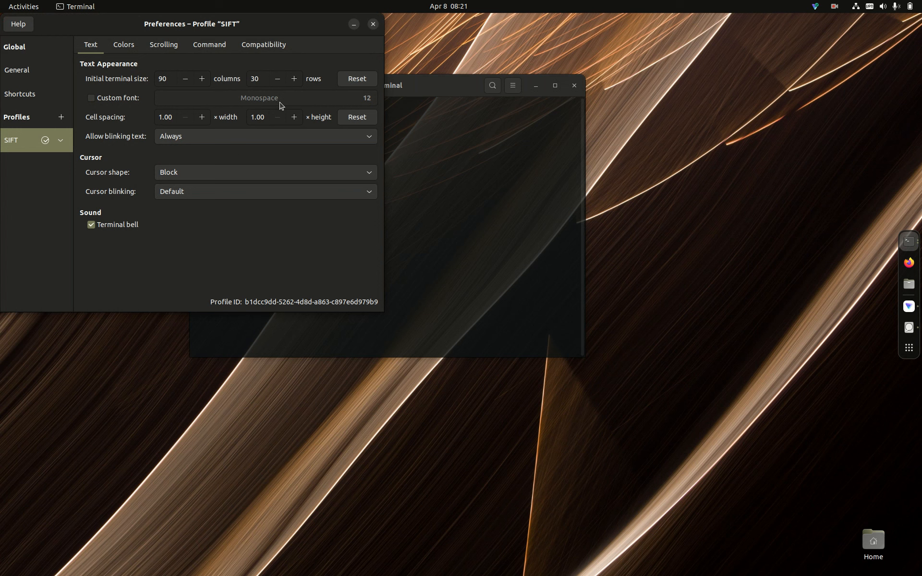
pyautogui.click(91, 98)
pyautogui.click(169, 106)
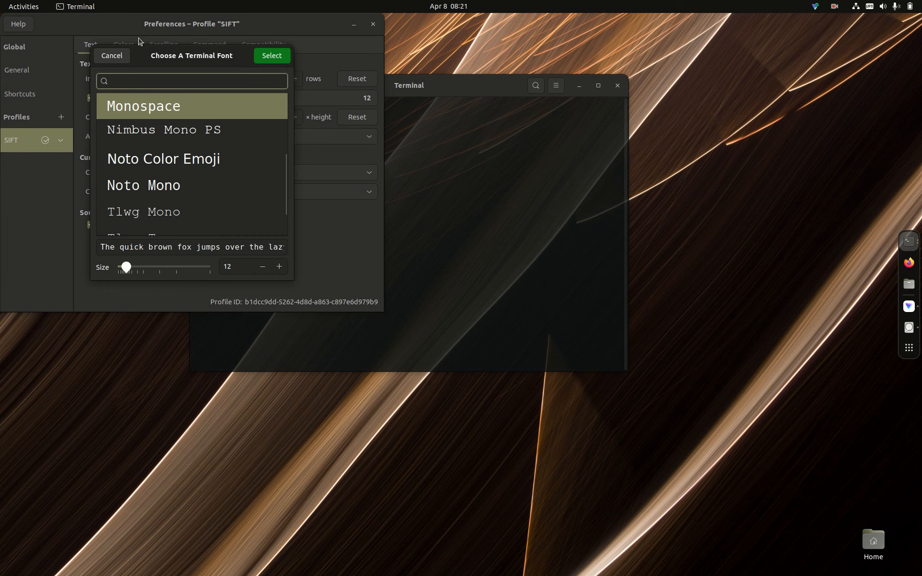
pyautogui.click(106, 56)
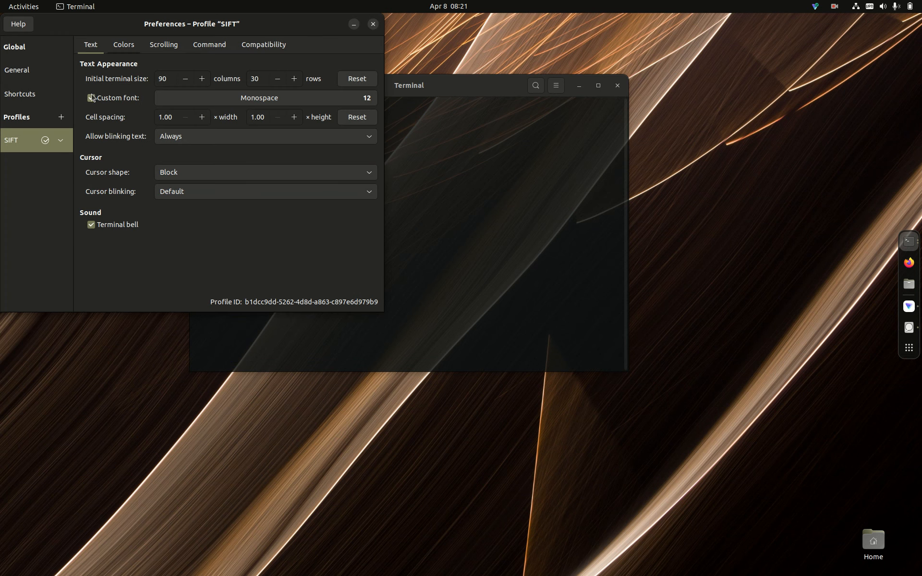
pyautogui.click(92, 98)
# - Adjust the background transparency in the SIFT profile's color settings, close the preferences and move the Terminal window down and to the left
pyautogui.click(125, 44)
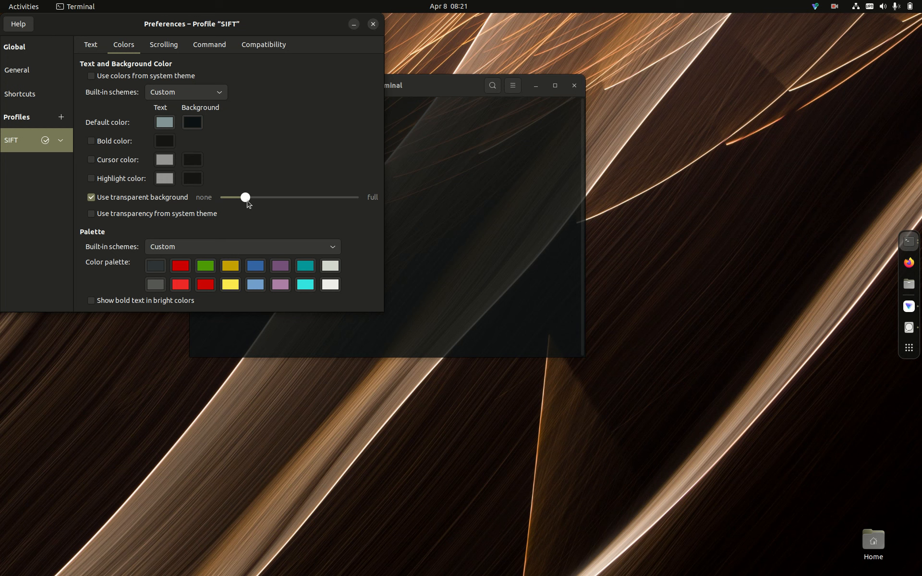
pyautogui.moveTo(245, 201)
pyautogui.mouseDown()
pyautogui.moveTo(294, 198)
pyautogui.moveTo(204, 191)
pyautogui.moveTo(239, 198)
pyautogui.moveTo(226, 198)
pyautogui.moveTo(243, 210)
pyautogui.mouseUp()
pyautogui.click(373, 25)
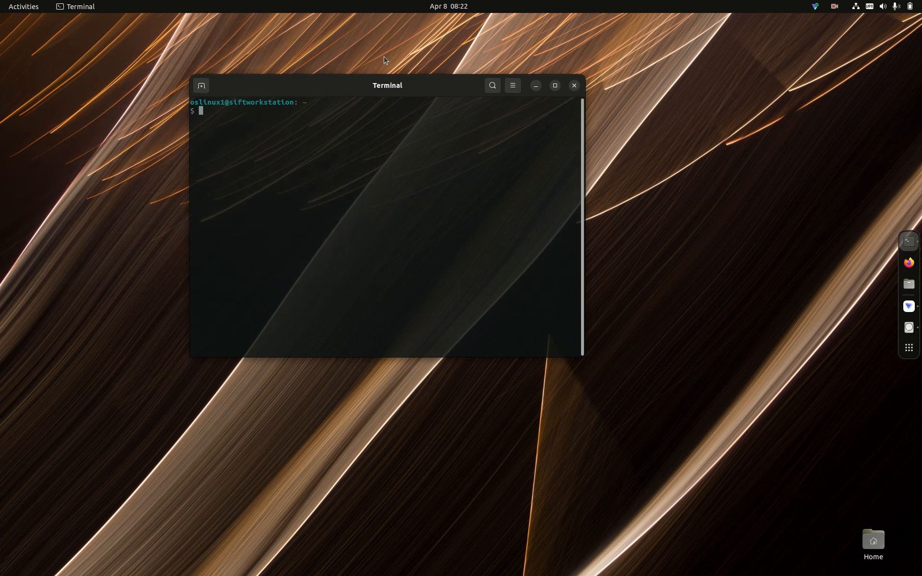
pyautogui.moveTo(366, 91); pyautogui.dragTo(301, 177)
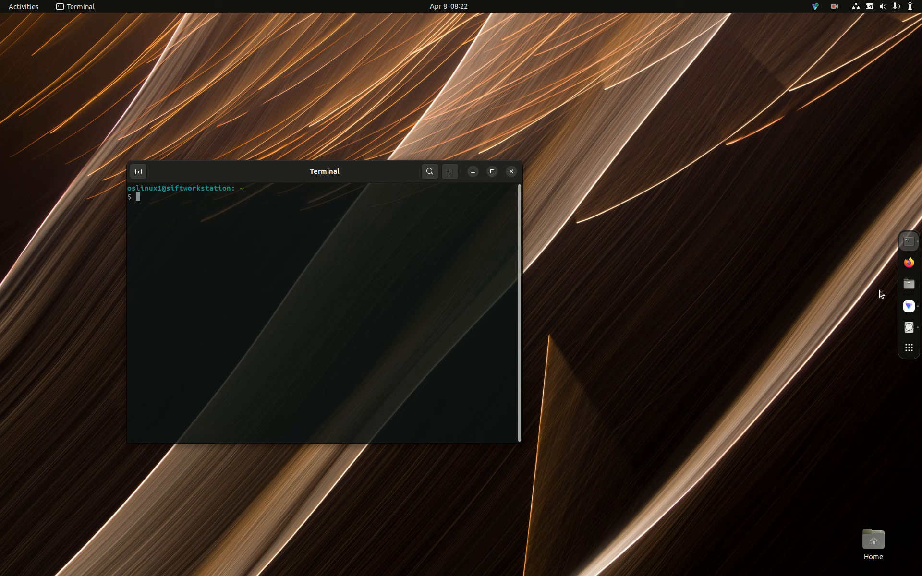
# - Switch to Disks and examine the Format Disk erase options for the USB SanDisk drive, cancel without formatting, and close Disks
pyautogui.click(919, 331)
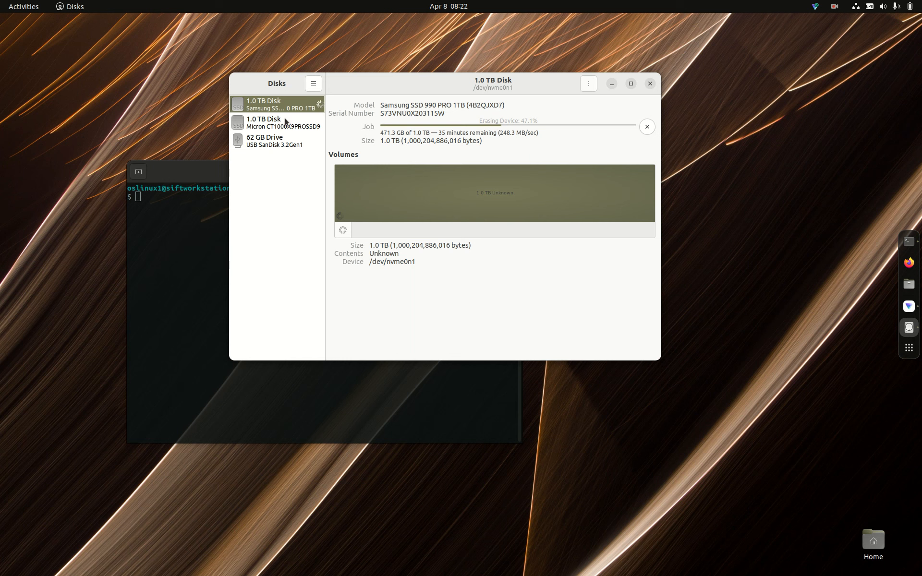
pyautogui.click(284, 139)
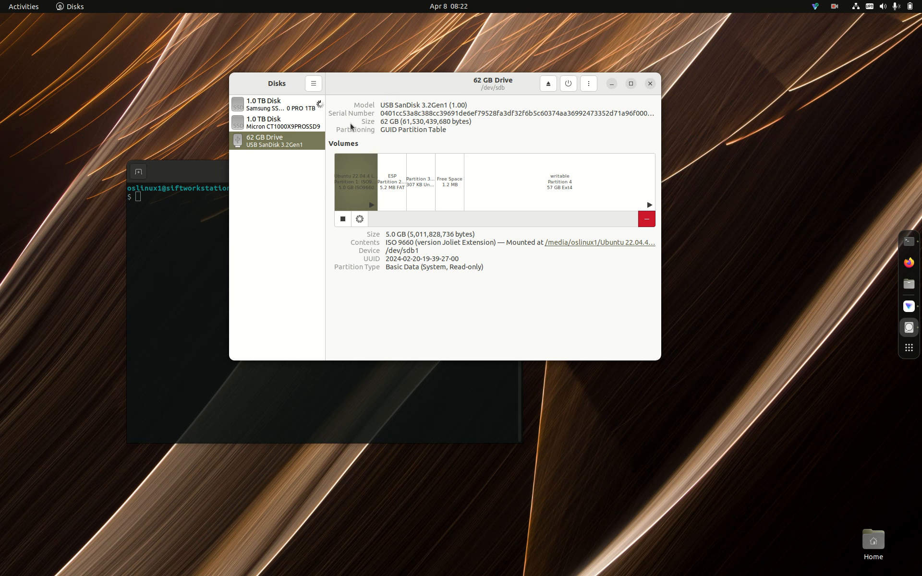
pyautogui.click(590, 84)
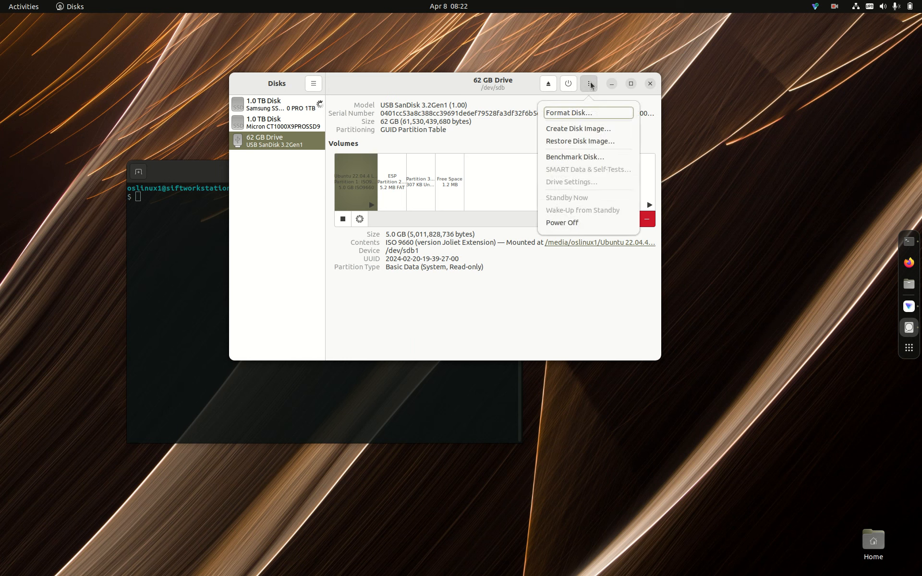
pyautogui.click(567, 113)
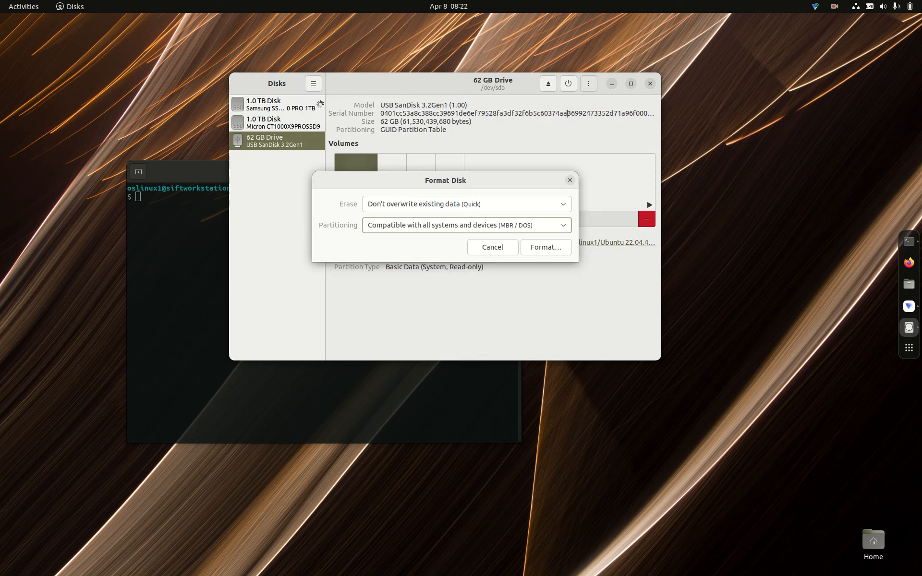
pyautogui.click(564, 207)
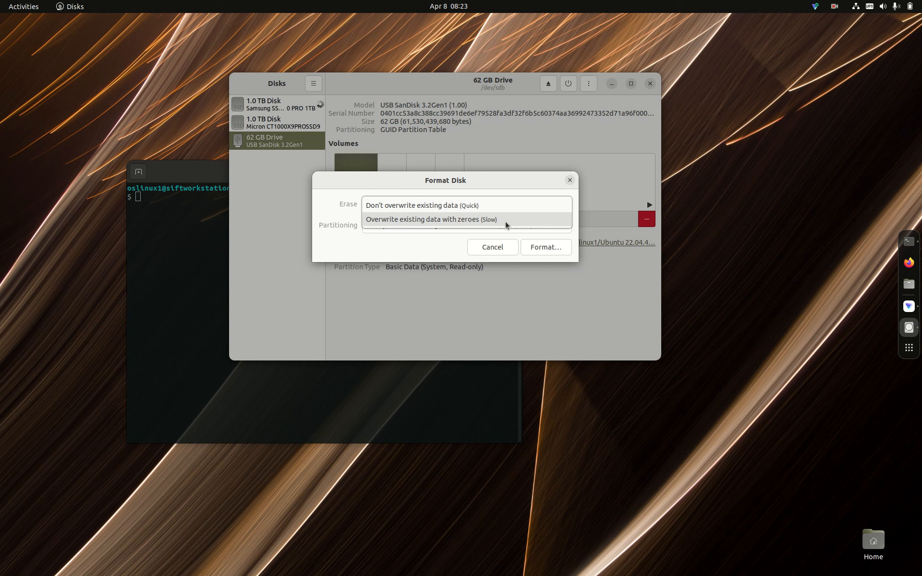
pyautogui.click(570, 181)
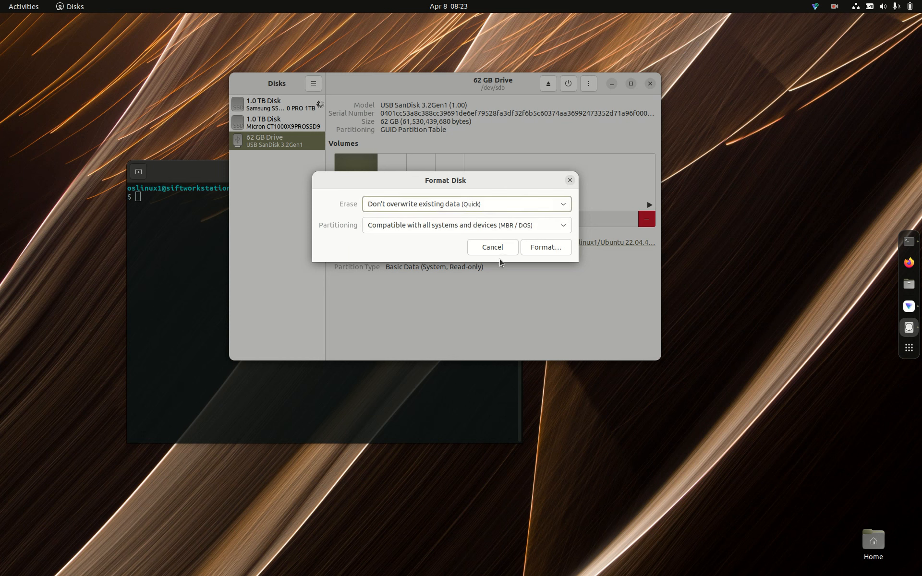
pyautogui.click(493, 247)
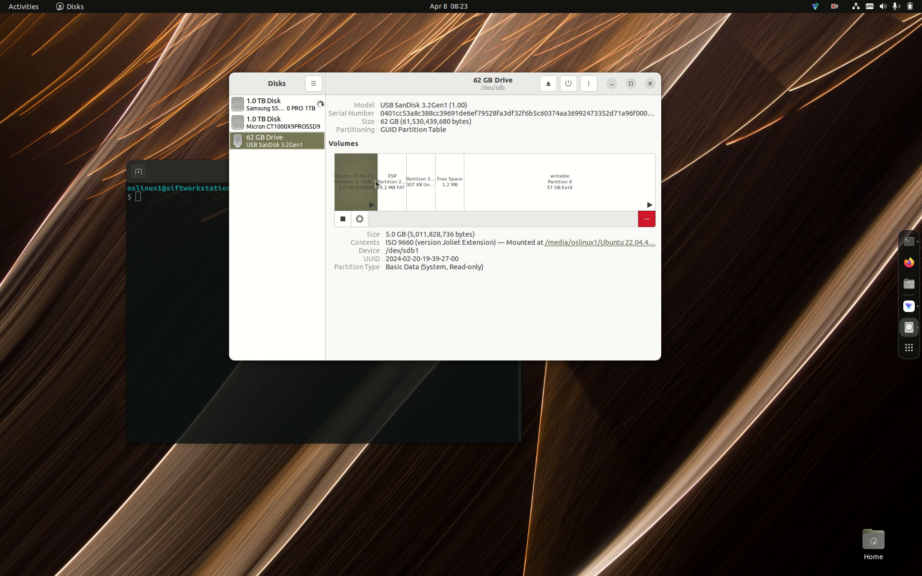
pyautogui.click(650, 85)
# - In Files, examine which other applications can open the debian-12.5.0-amd64-netinst.iso image in Downloads, cancel, and close the folder window
pyautogui.click(909, 295)
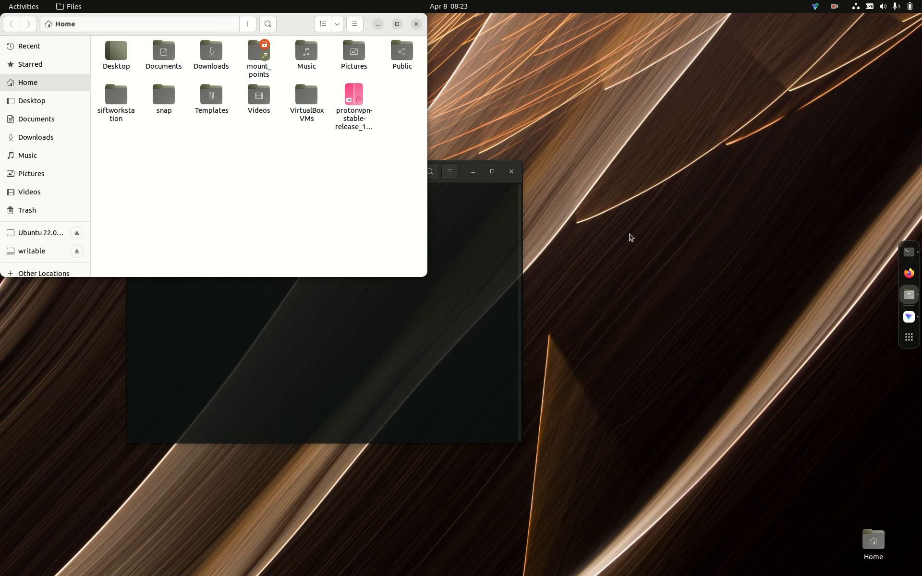
pyautogui.doubleClick(212, 52)
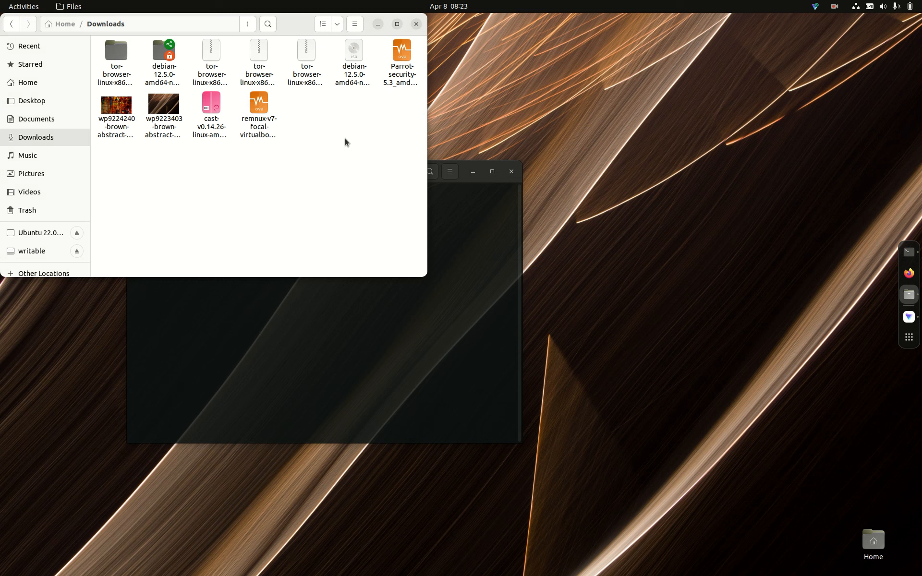
pyautogui.rightClick(355, 73)
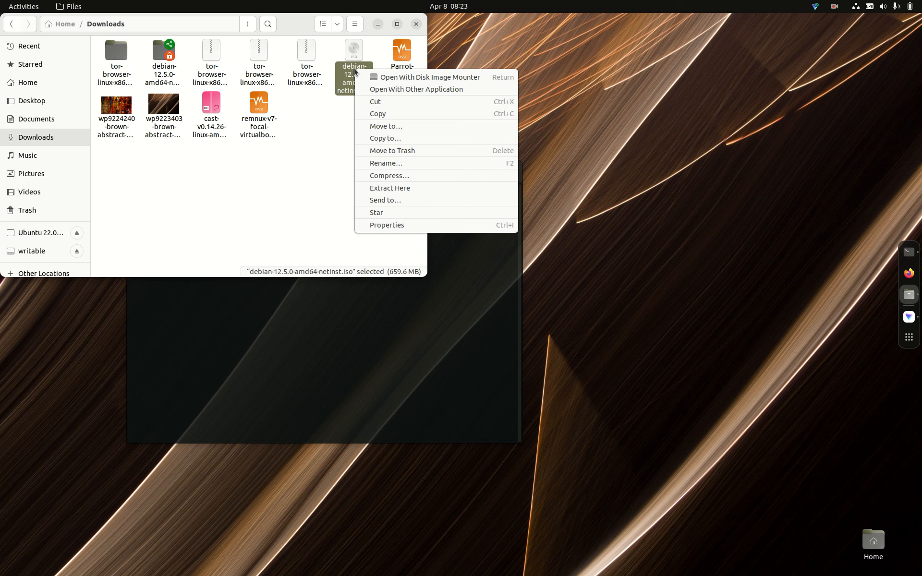
pyautogui.click(380, 90)
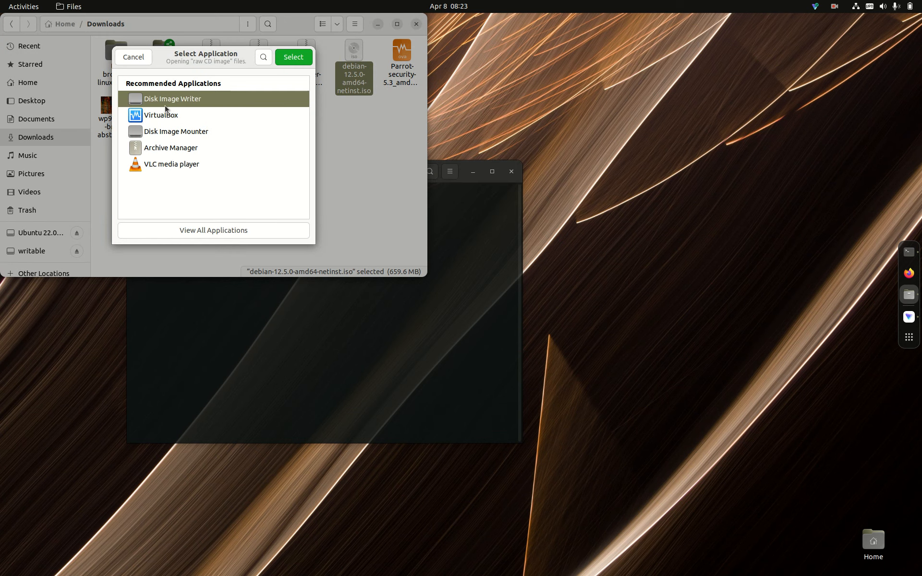
pyautogui.click(134, 57)
pyautogui.click(315, 144)
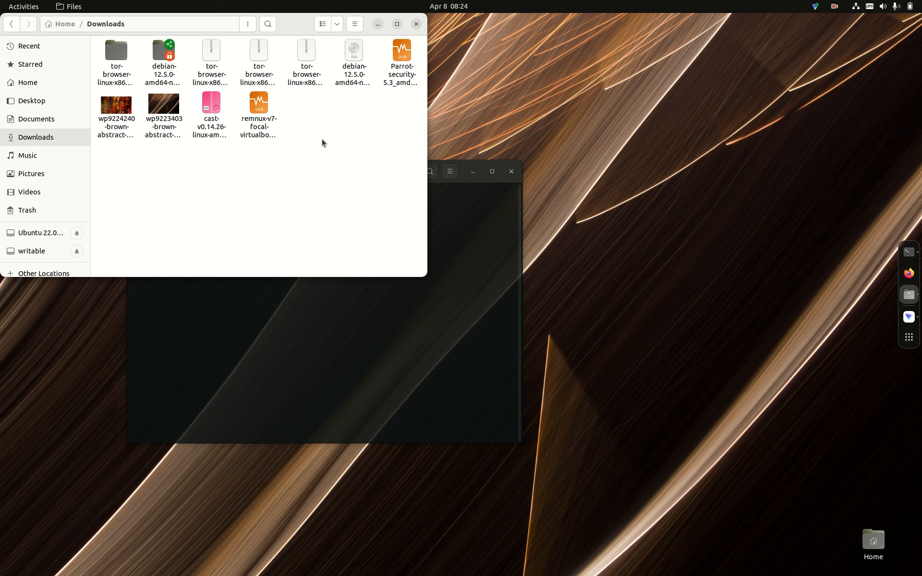
pyautogui.click(416, 24)
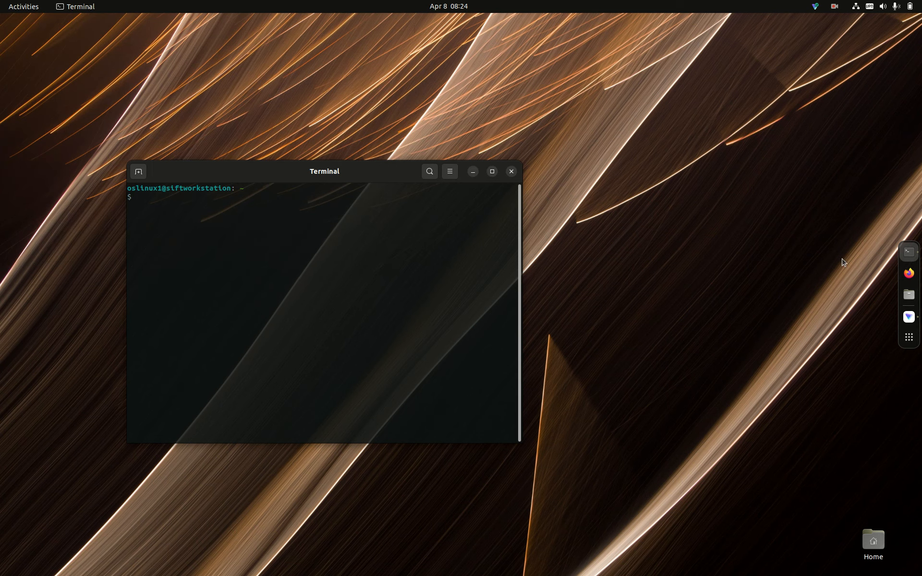
# - Launch VirtualBox from the installed applications, start the Parrot Security virtual machine and dismiss its keyboard capture and mouse integration notices
pyautogui.click(915, 343)
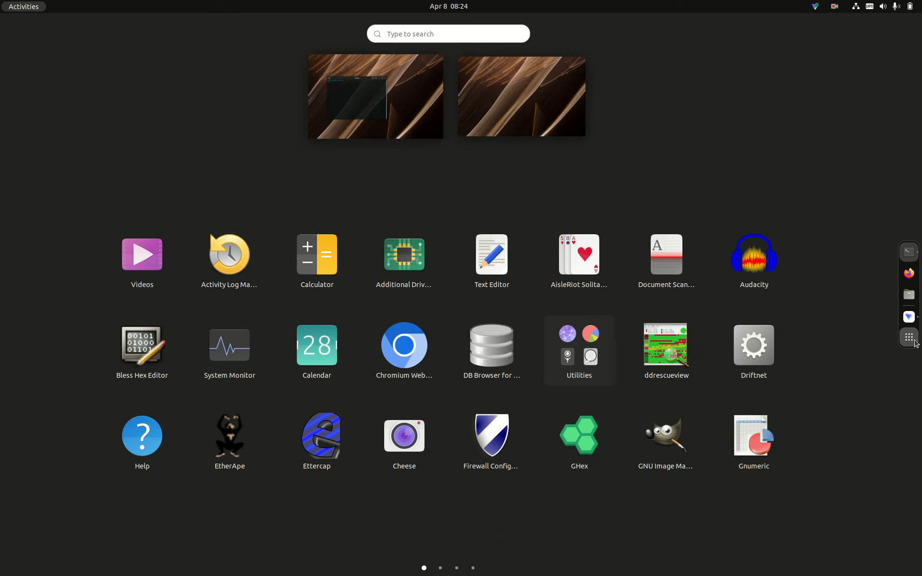
pyautogui.click(473, 568)
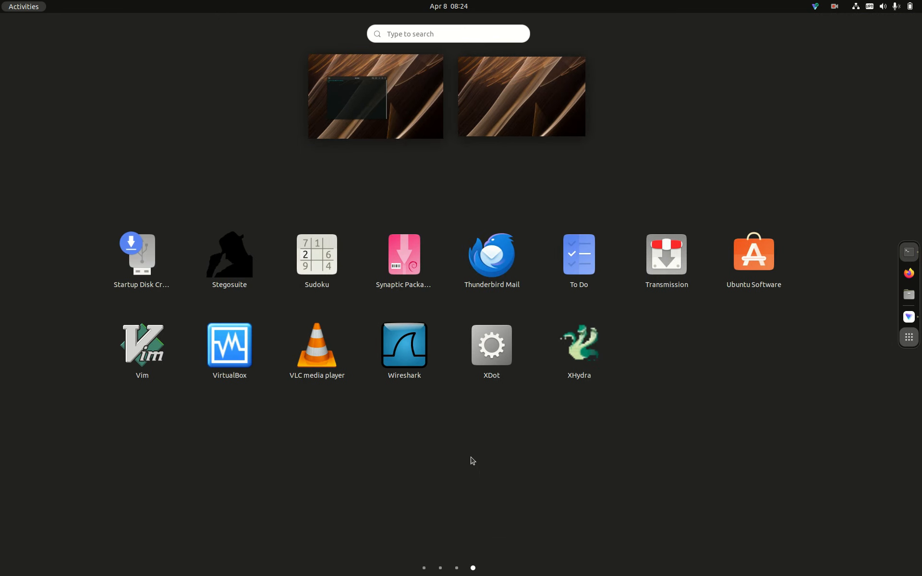
pyautogui.click(246, 358)
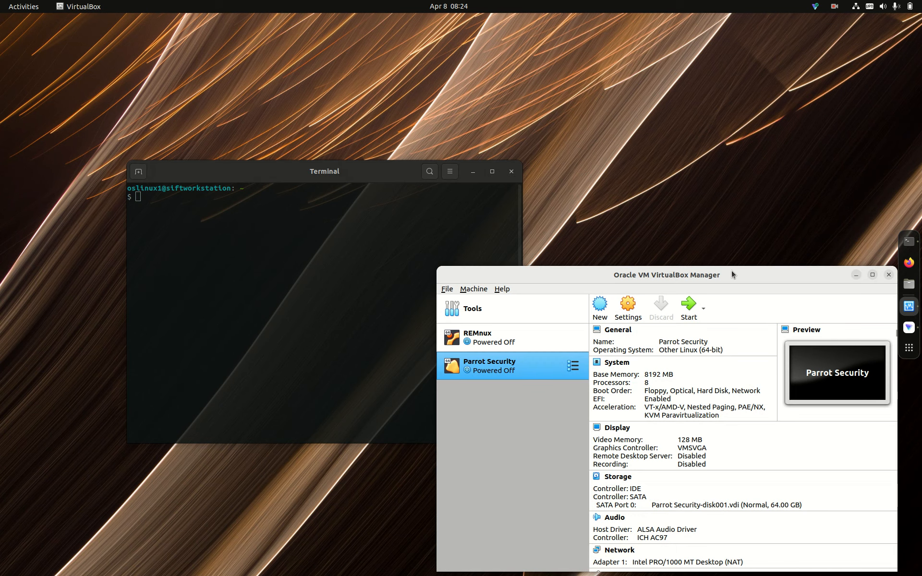
pyautogui.click(694, 316)
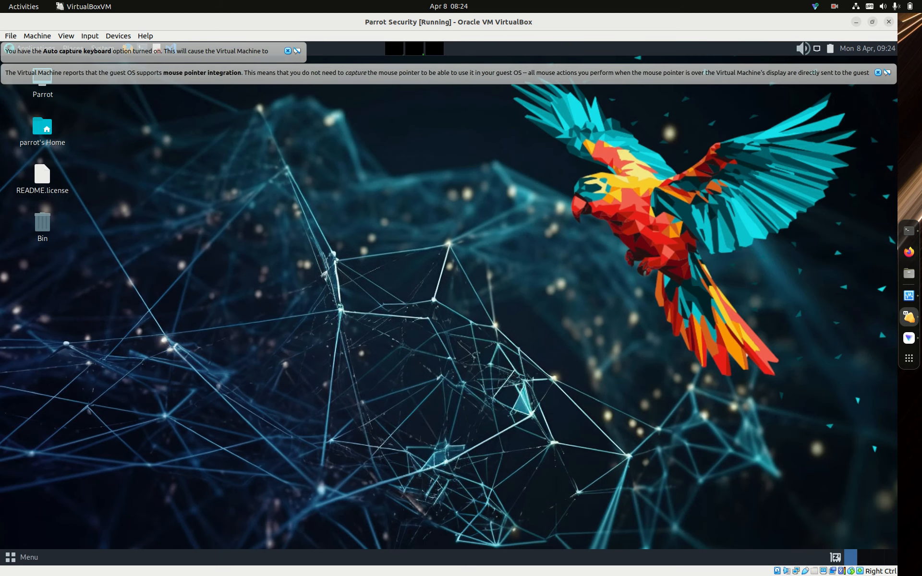
pyautogui.click(878, 73)
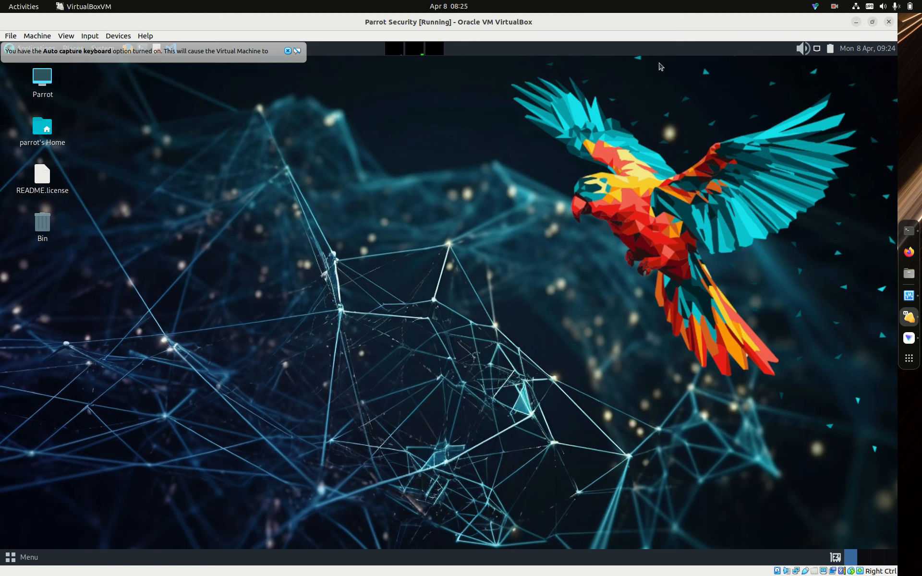
pyautogui.click(289, 52)
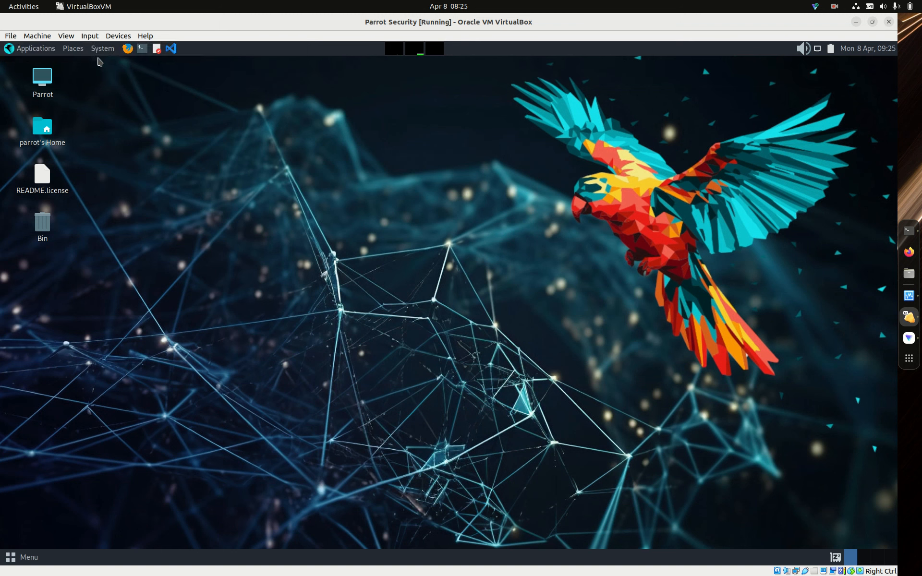
# - Examine the administration tools offered in the Parrot desktop's System menu, including Synaptic Package Manager
pyautogui.click(102, 57)
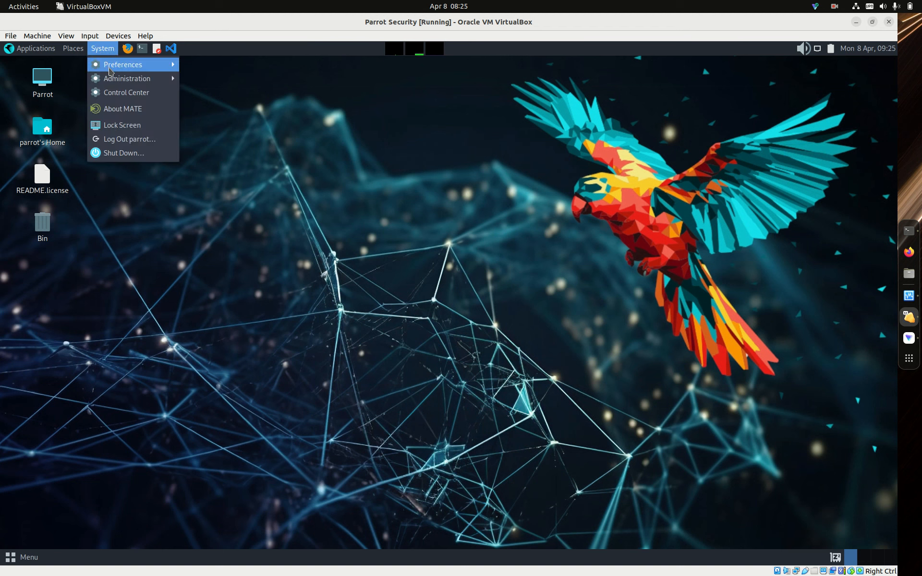
pyautogui.moveTo(158, 78)
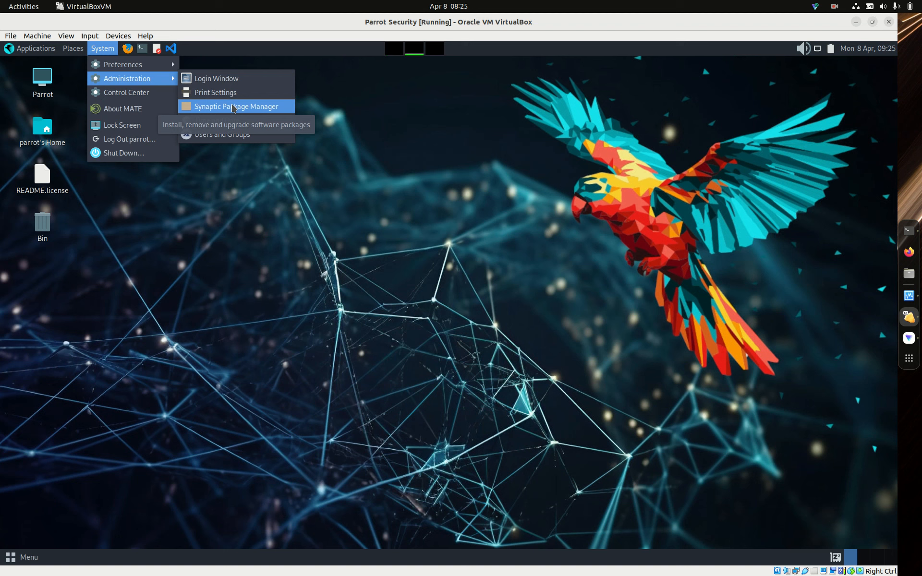
pyautogui.click(196, 188)
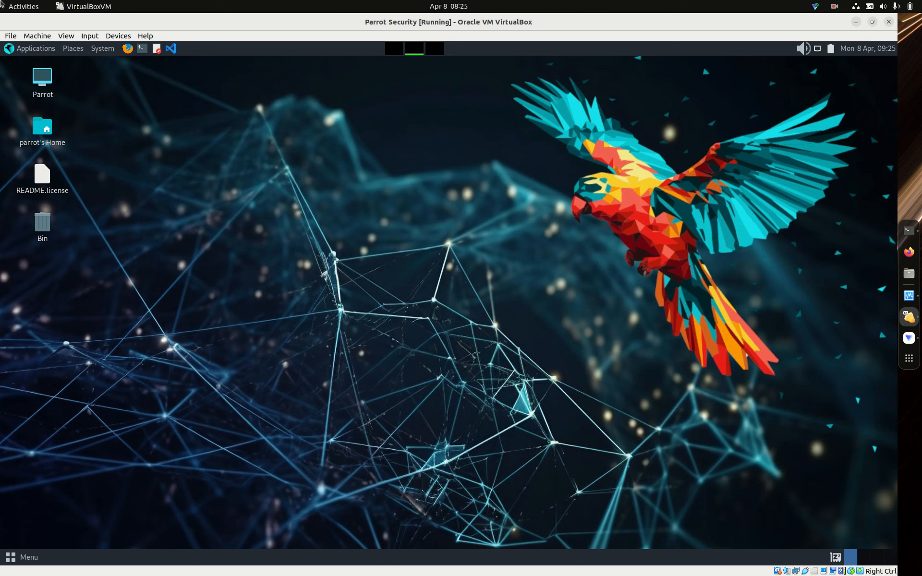
# - Open a terminal in the Parrot virtual machine and show its system details with hostnamectl
pyautogui.click(142, 48)
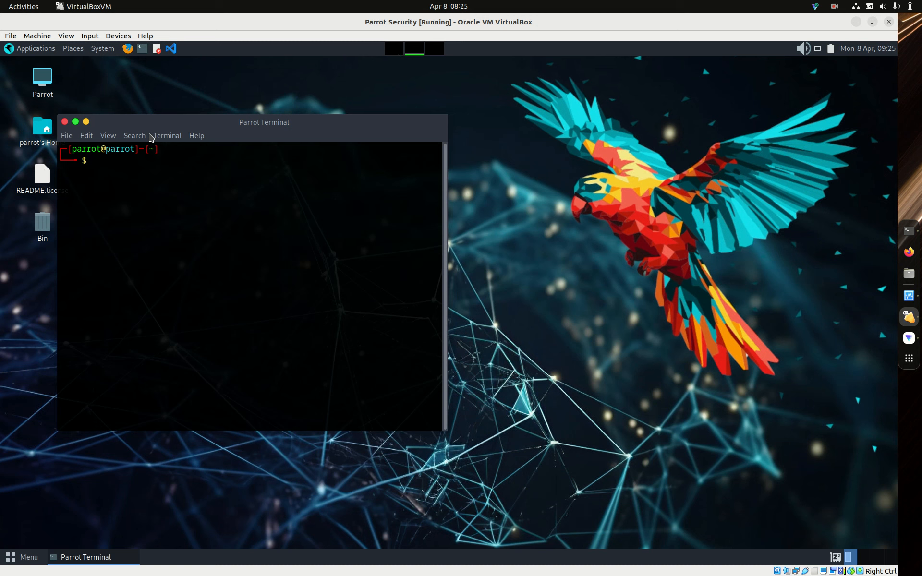
pyautogui.write('hostnamectl')
pyautogui.press('Return')
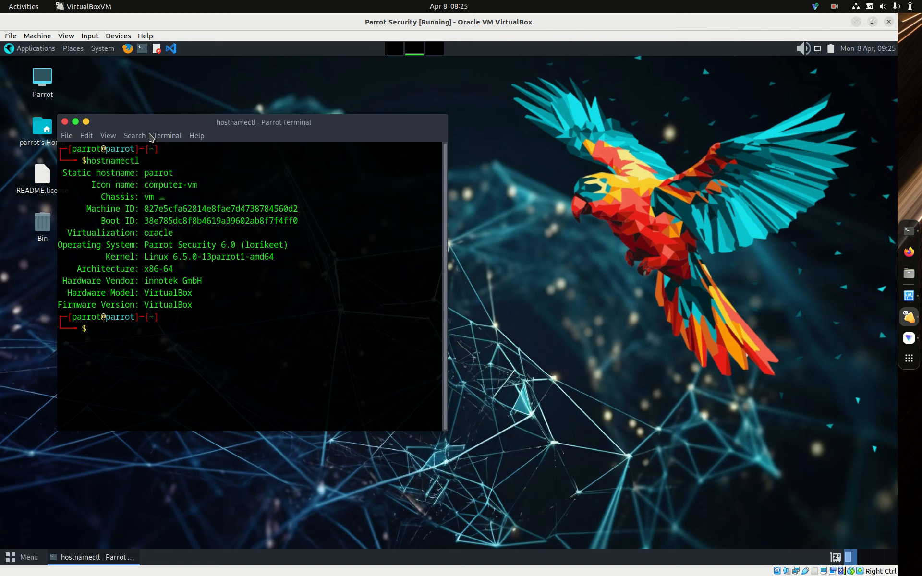
# - Refresh the Parrot package lists with sudo apt update, entering the sudo password
pyautogui.write('sudo apt update')
pyautogui.press('Return')
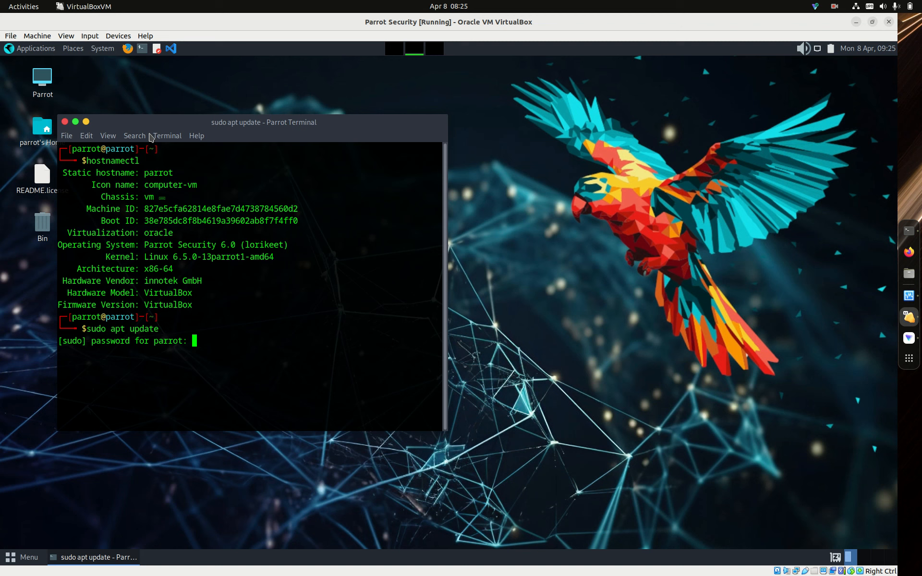
pyautogui.press('Return')
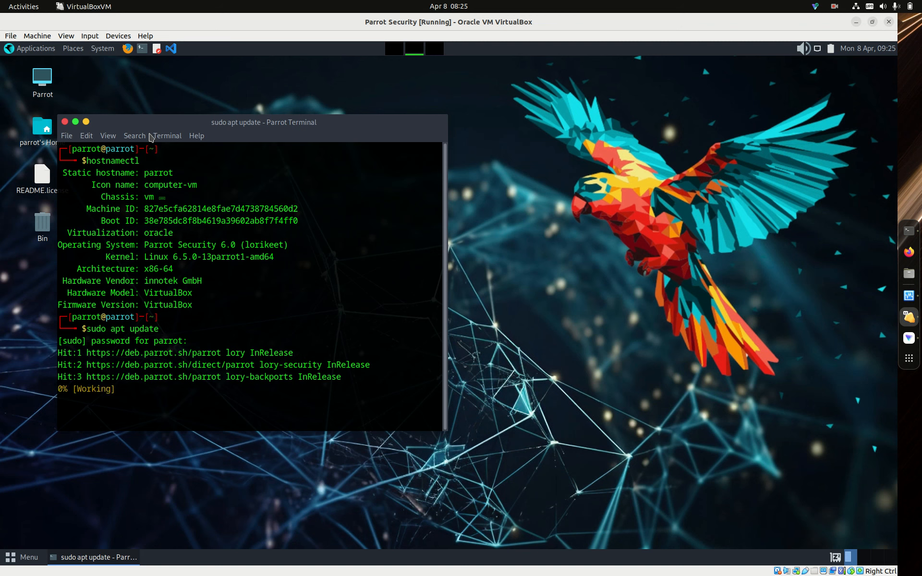
# - Run sudo apt upgrade in the Parrot terminal, and clear the terminal output once the command finishes
pyautogui.write('sudo ')
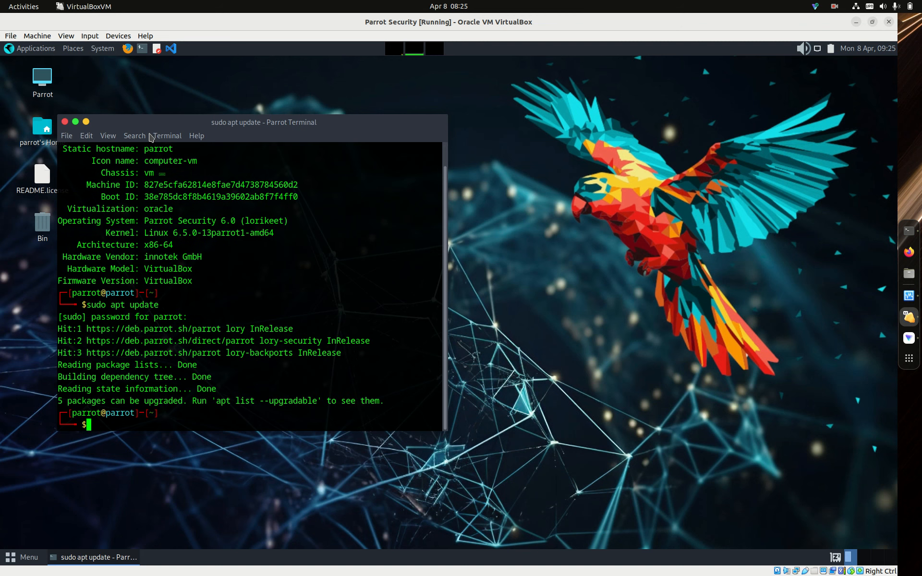
pyautogui.write('apt upgrade')
pyautogui.press('Return')
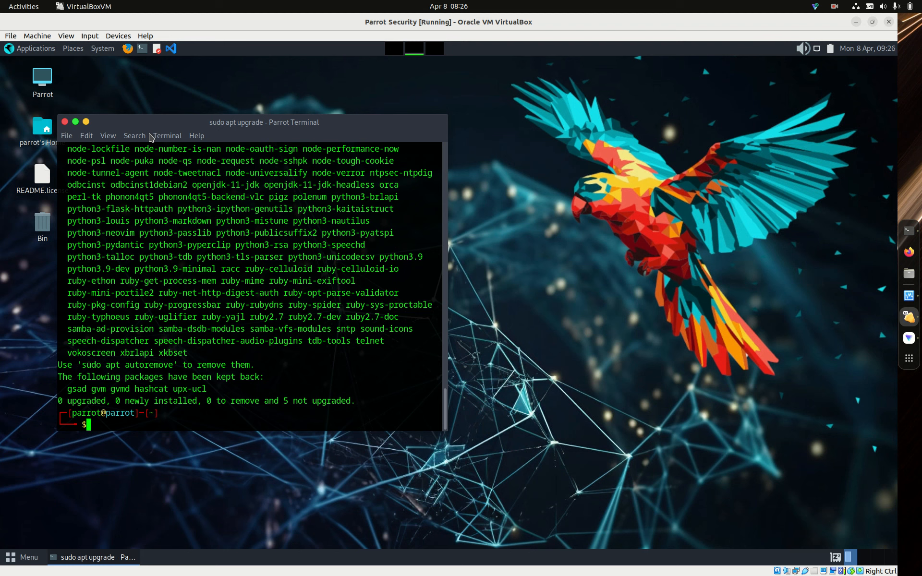
pyautogui.write('clear')
pyautogui.press('Return')
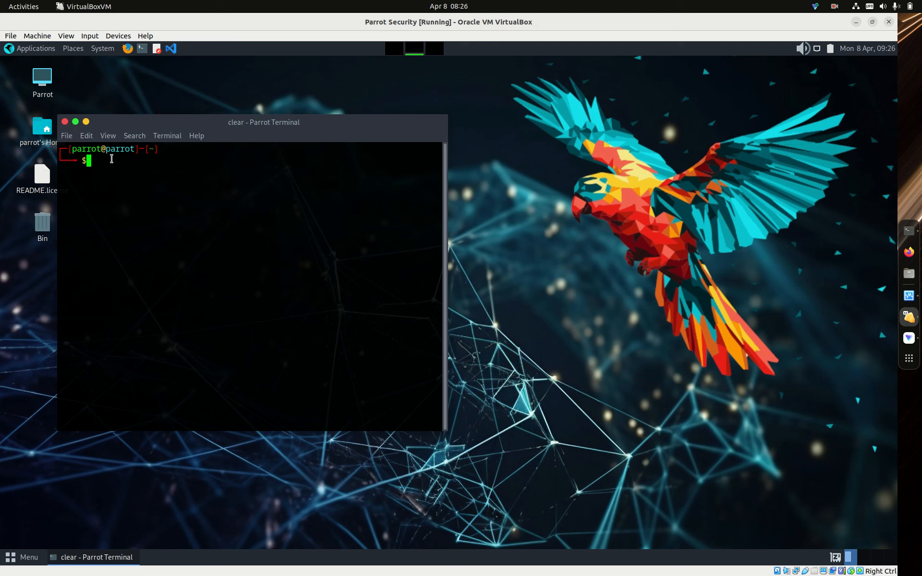
# - Change the virtual machine's hostname to workstation with hostnamectl set-hostname, authenticating with the account password
pyautogui.write('hostnamectl set-hostname ')
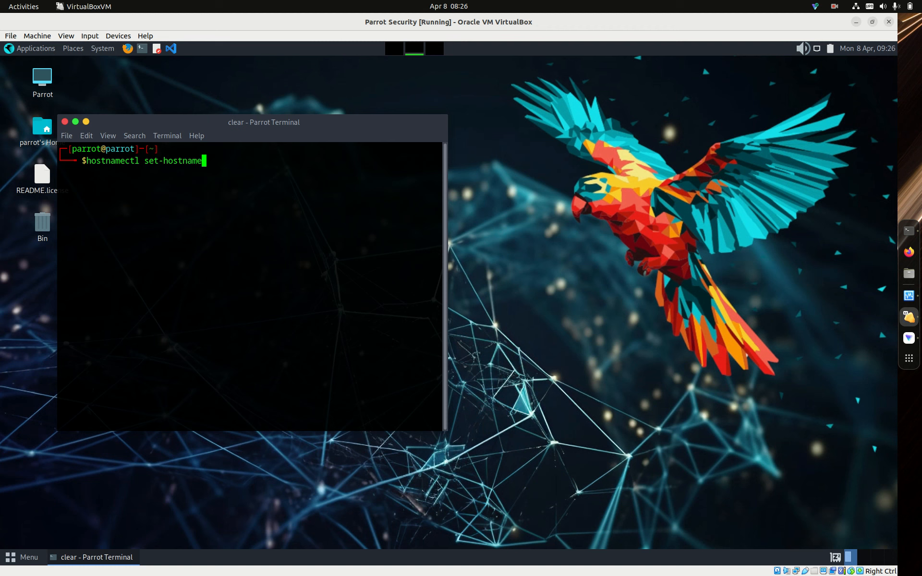
pyautogui.write('workstation')
pyautogui.press('Return')
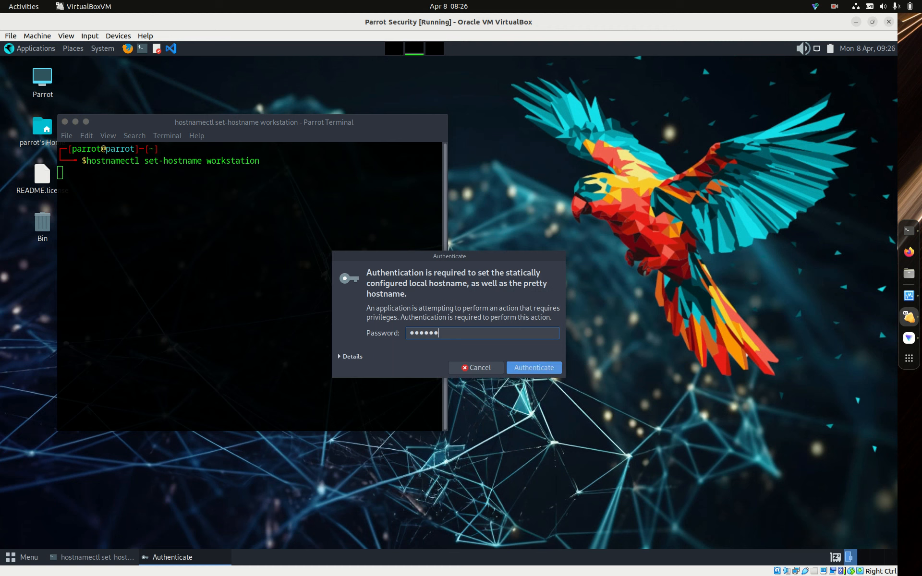
pyautogui.press('Return')
# - Refresh the package lists again with sudo apt update
pyautogui.write('sudo apt update')
pyautogui.press('Return')
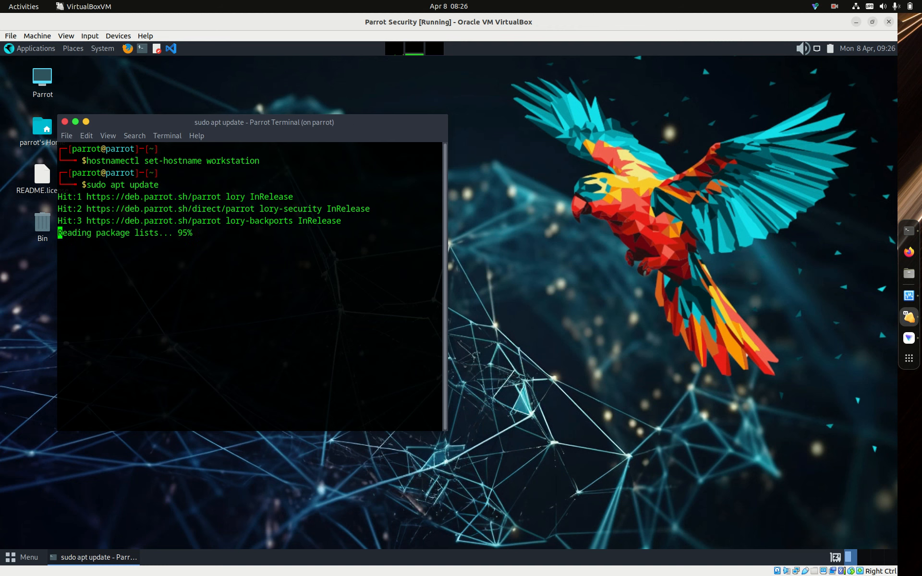
# - Clear the terminal output, close the terminal window and open a fresh Parrot terminal session
pyautogui.write('clear')
pyautogui.press('Return')
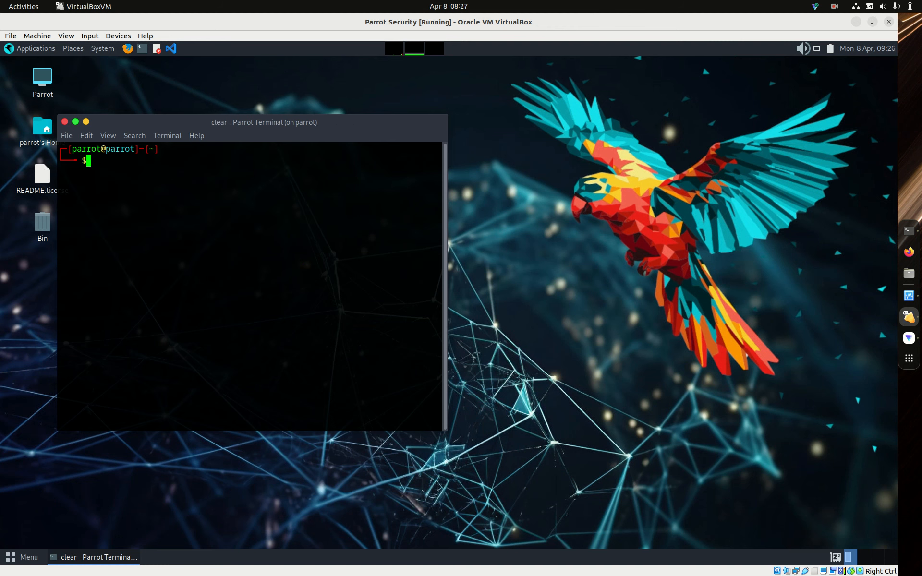
pyautogui.click(65, 122)
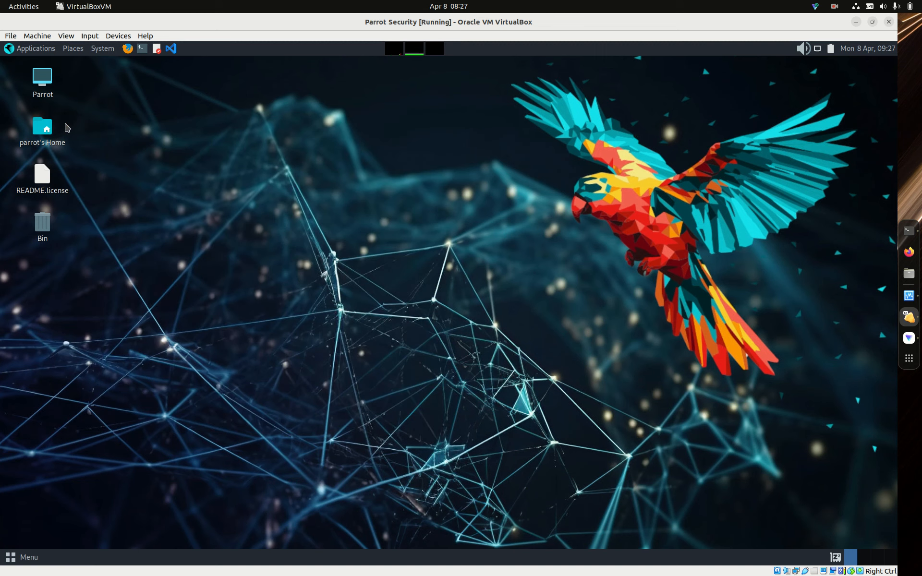
pyautogui.click(143, 49)
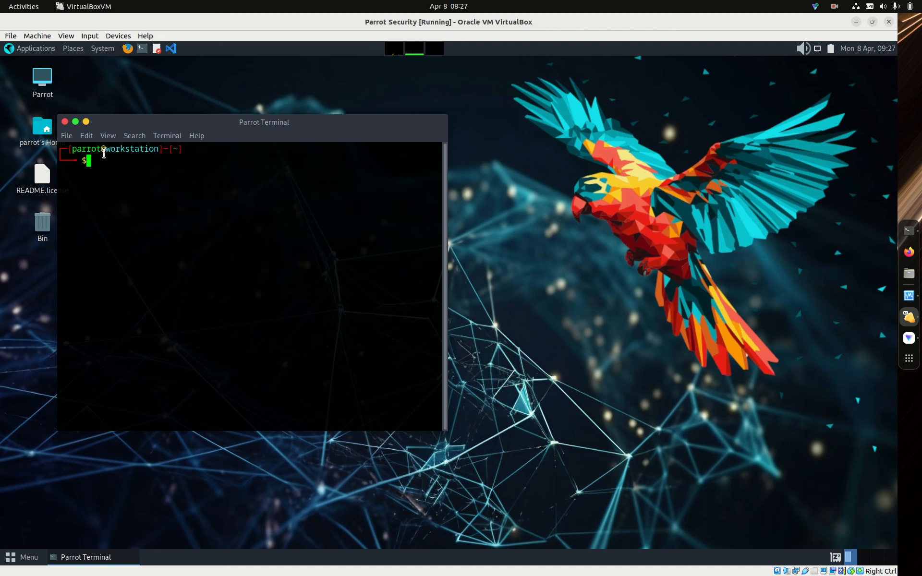
# - Examine the colour settings in the terminal's Default profile preferences, and close the profile editor
pyautogui.click(91, 136)
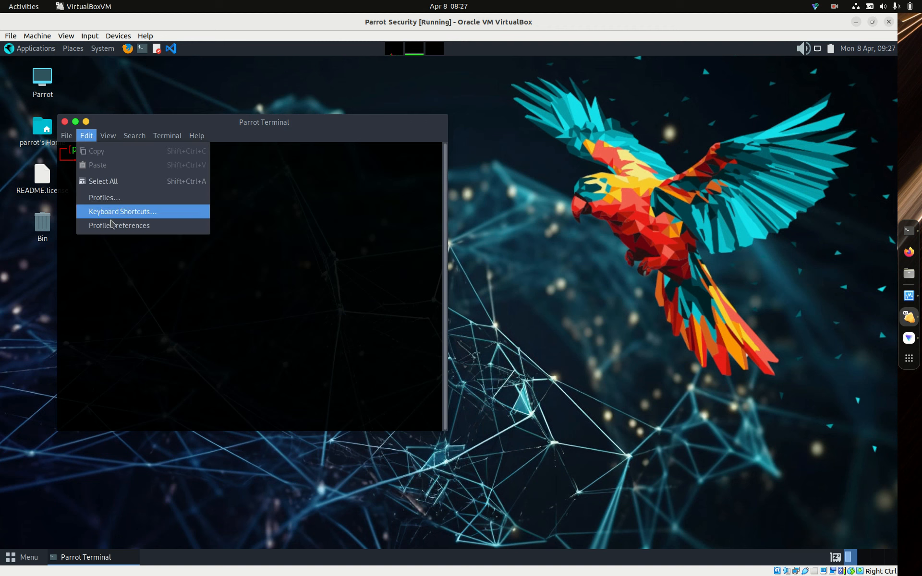
pyautogui.click(126, 225)
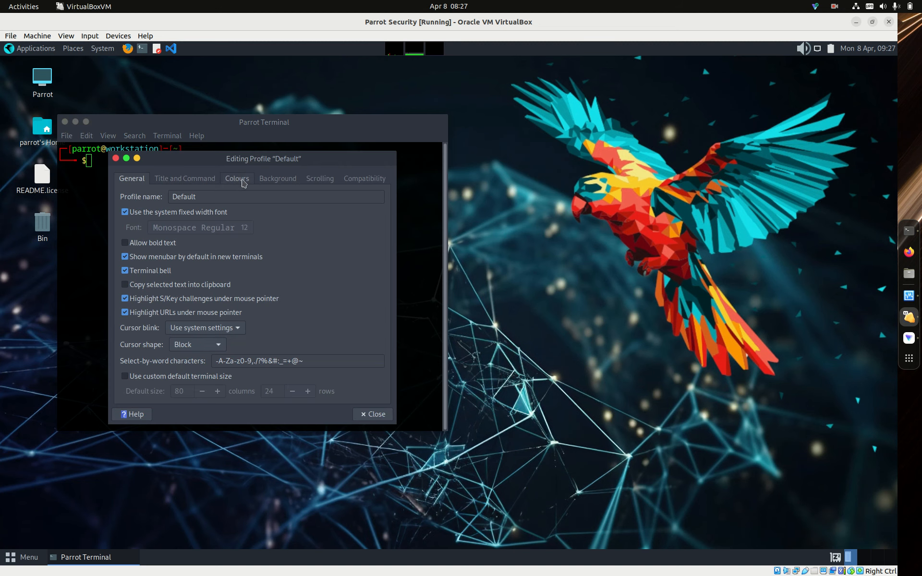
pyautogui.click(244, 184)
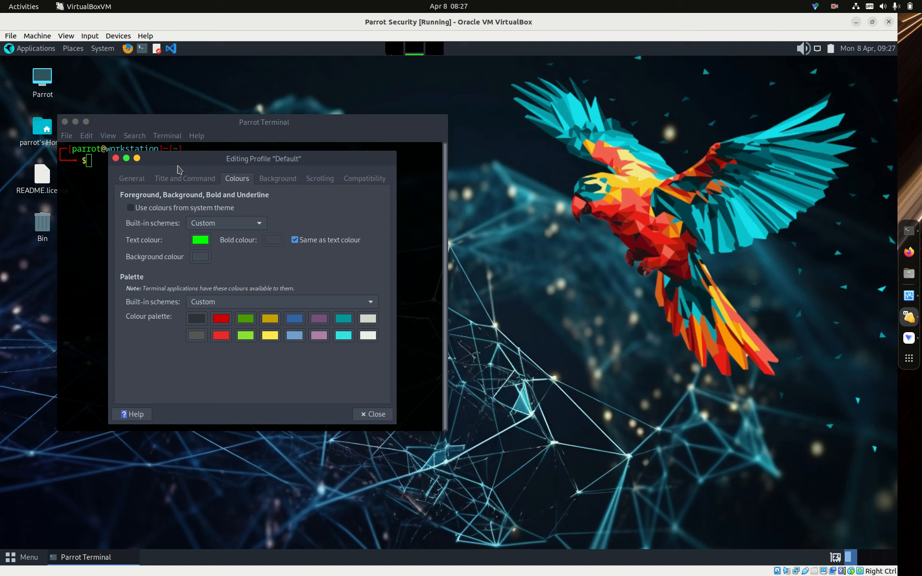
pyautogui.click(116, 159)
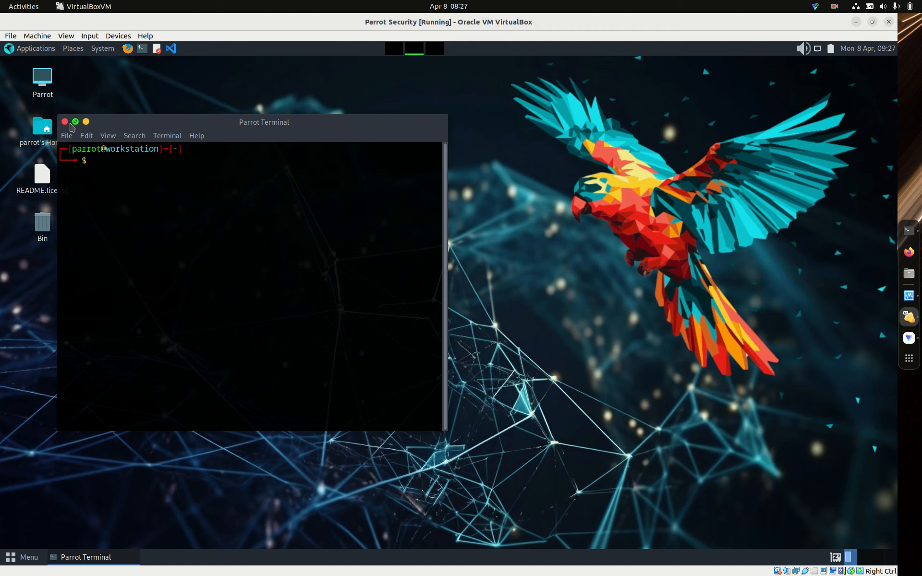
# - Set the position of titlebar buttons to Right in the desktop's window placement preferences, and close the preferences
pyautogui.click(107, 51)
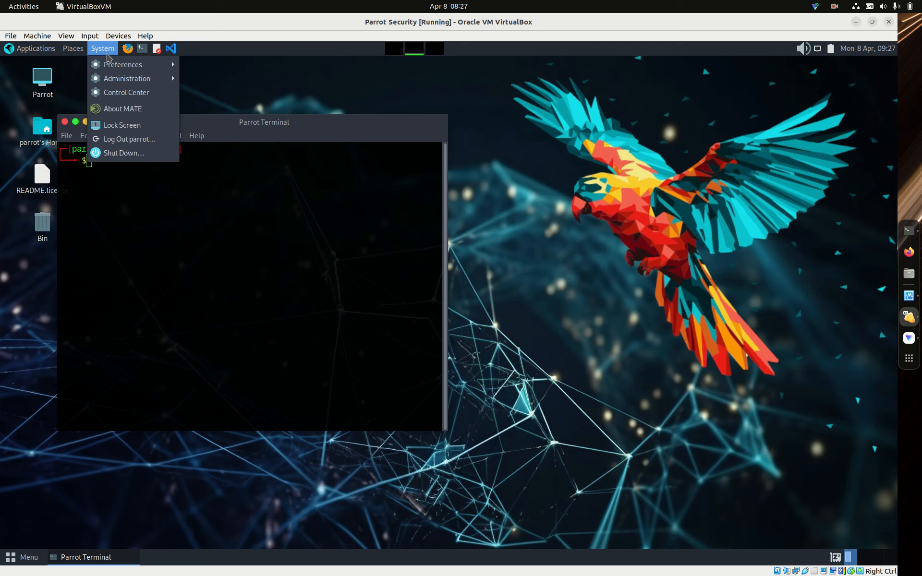
pyautogui.moveTo(112, 65)
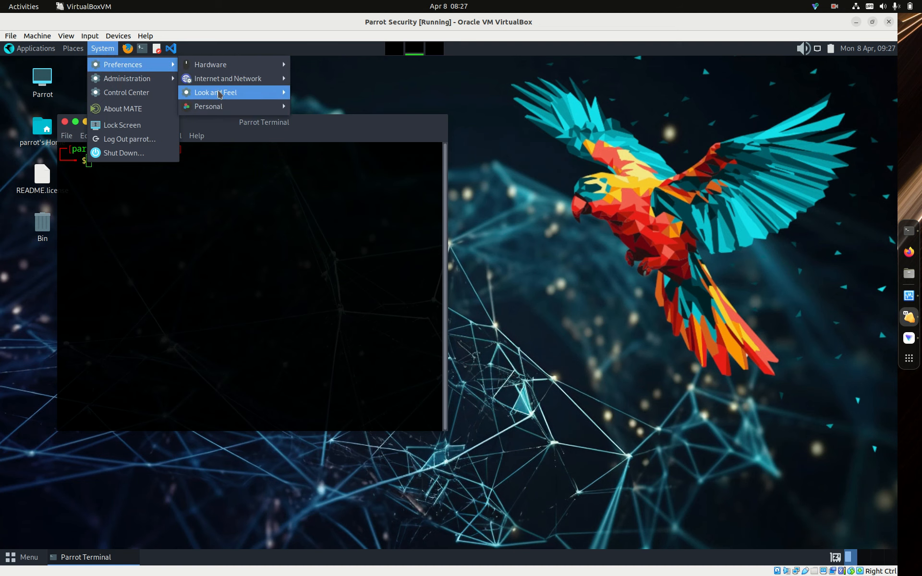
pyautogui.moveTo(219, 94)
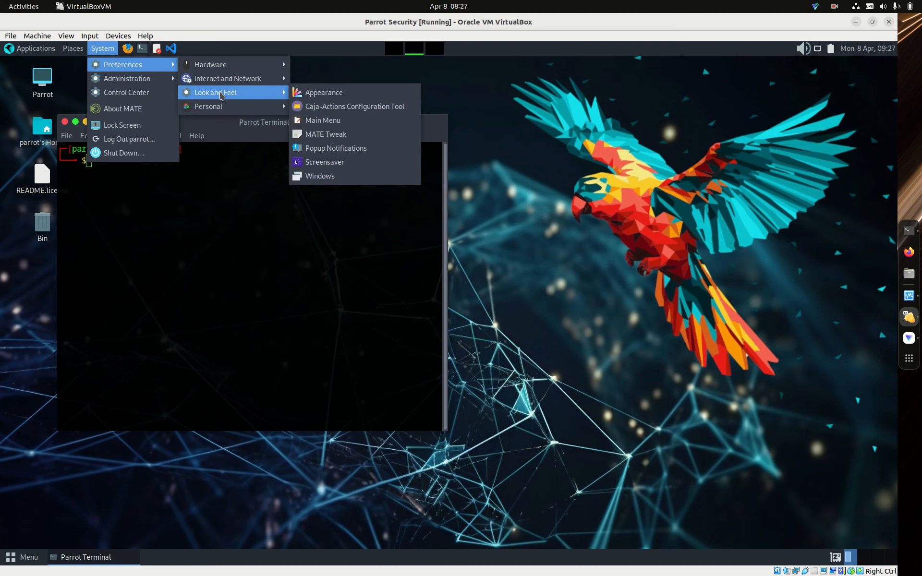
pyautogui.click(328, 178)
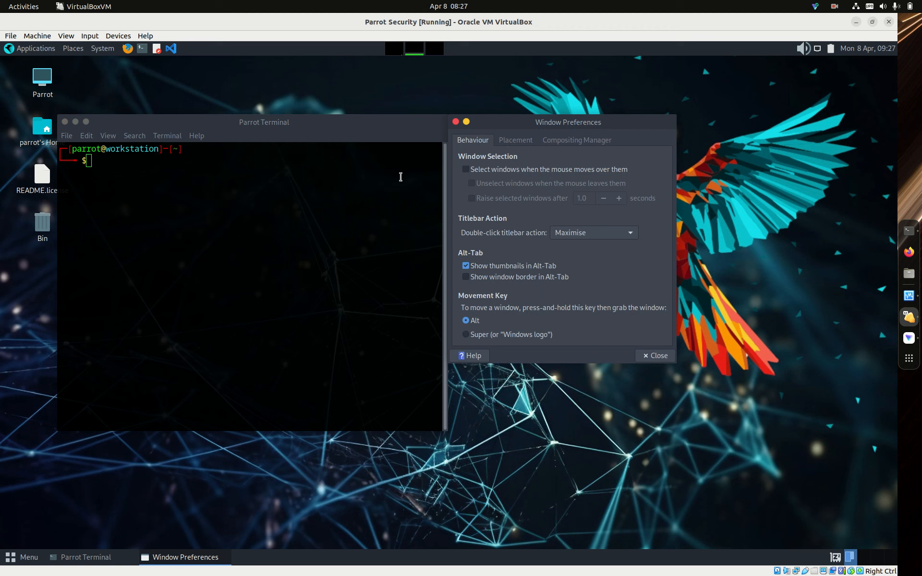
pyautogui.click(518, 142)
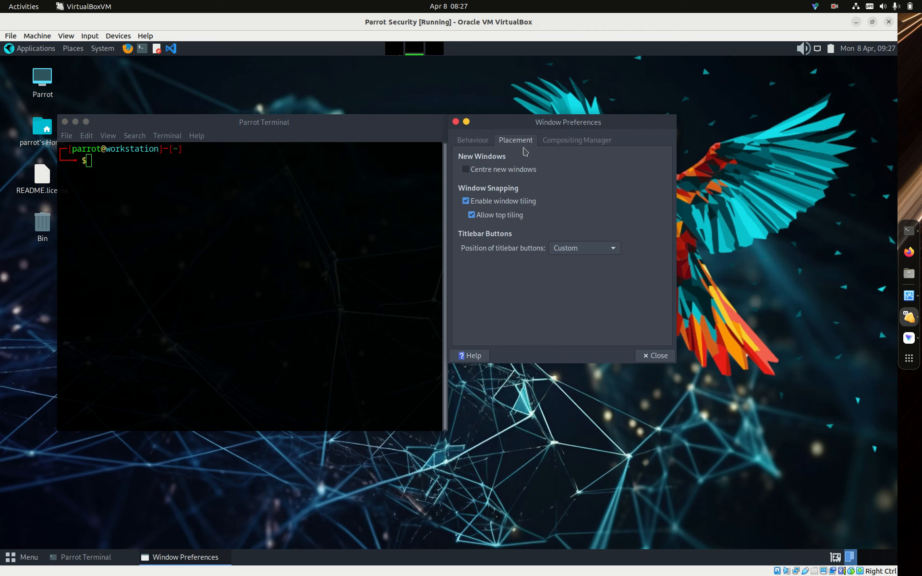
pyautogui.click(615, 249)
pyautogui.click(596, 216)
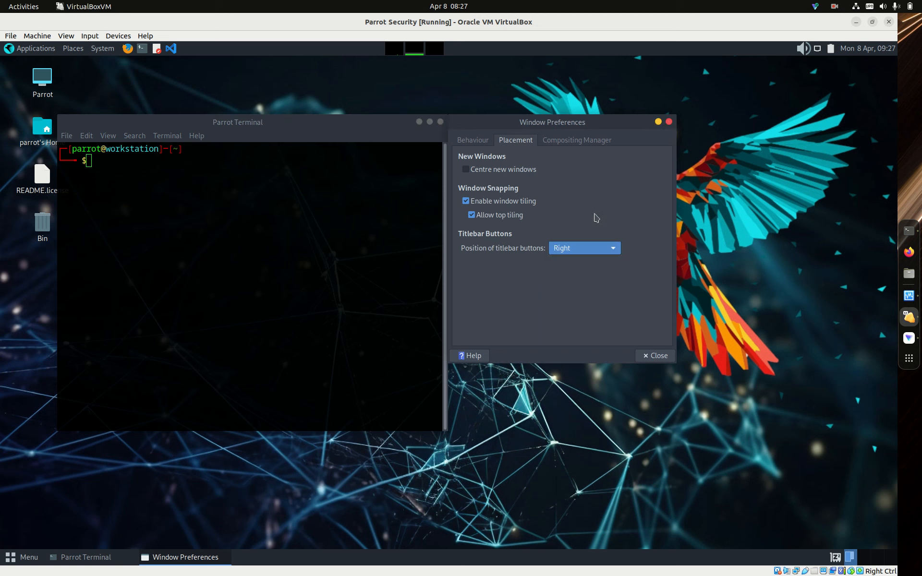
pyautogui.click(652, 356)
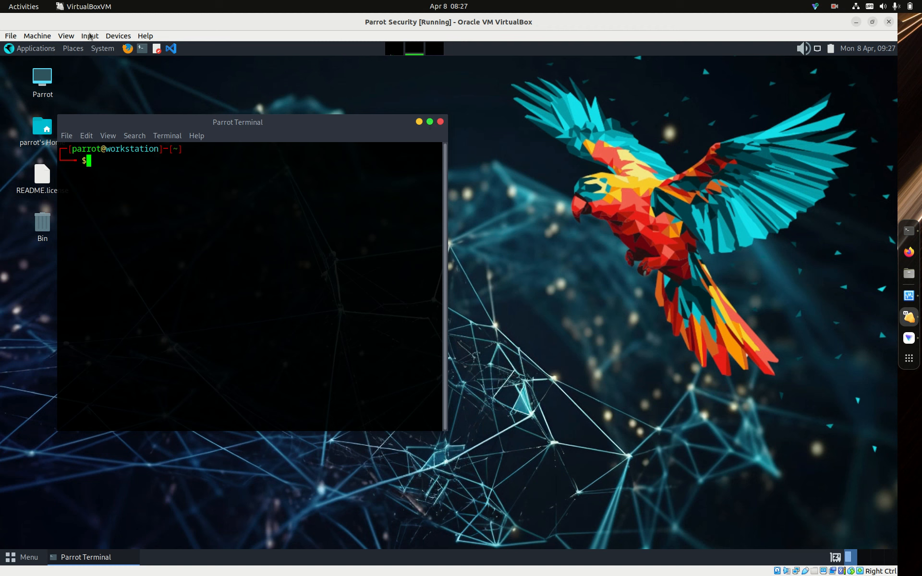
# - Customise the current desktop theme in the appearance preferences, choosing Adwaita for the controls
pyautogui.click(98, 50)
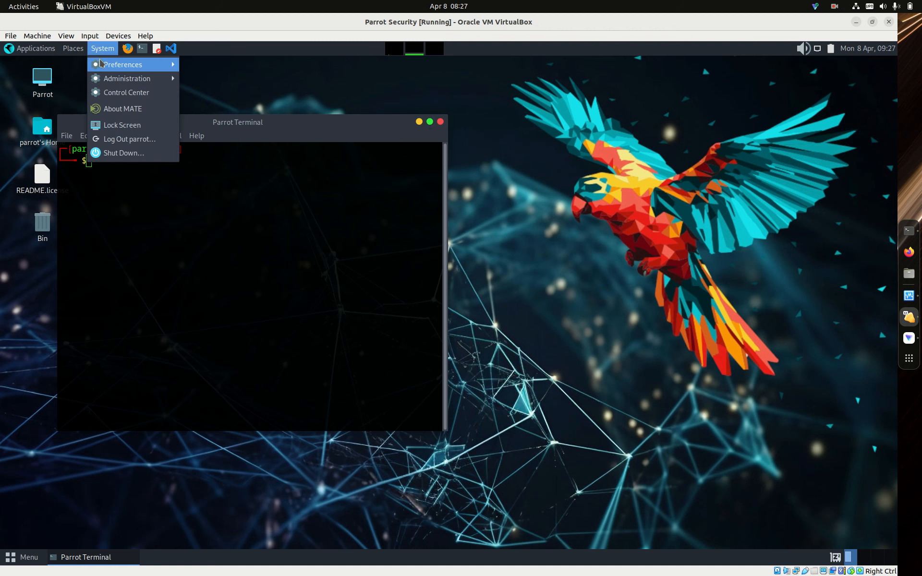
pyautogui.moveTo(105, 78)
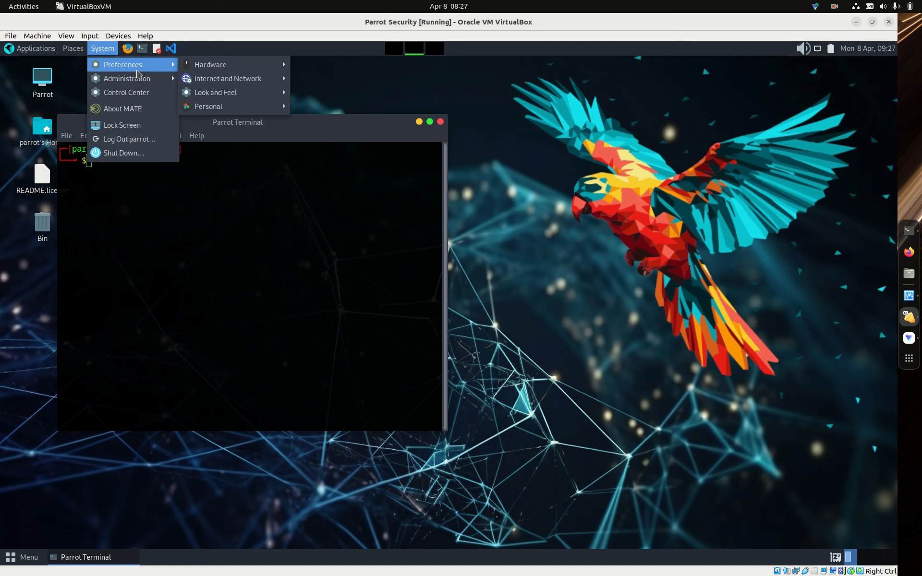
pyautogui.moveTo(227, 99)
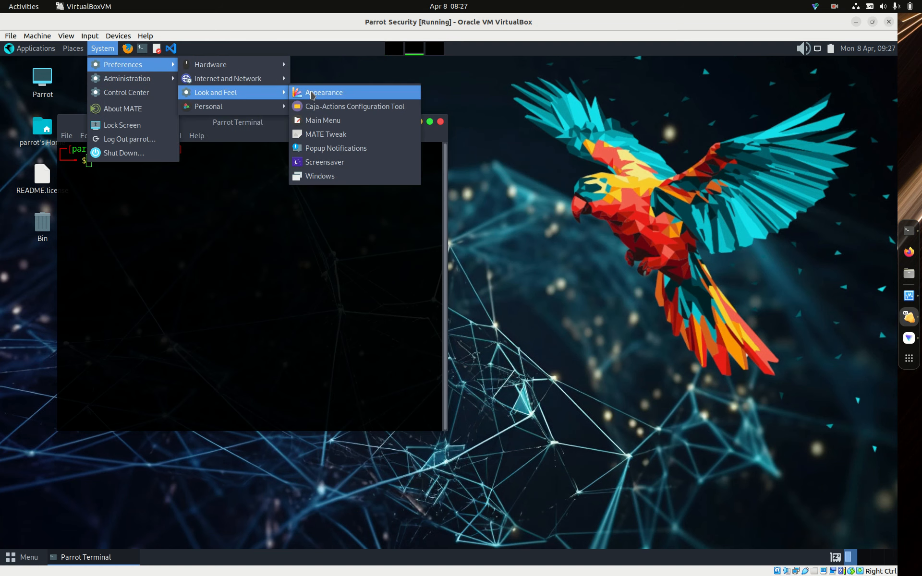
pyautogui.click(313, 94)
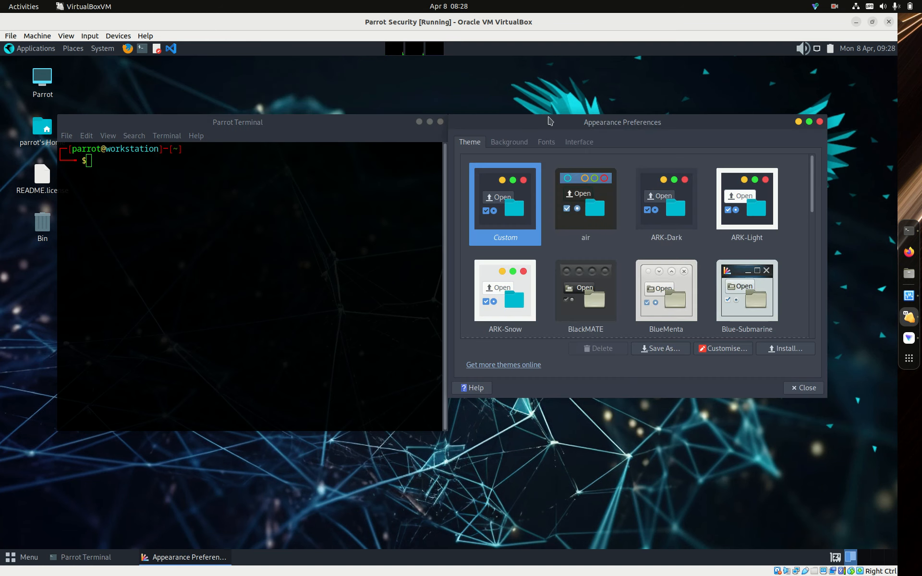
pyautogui.click(743, 353)
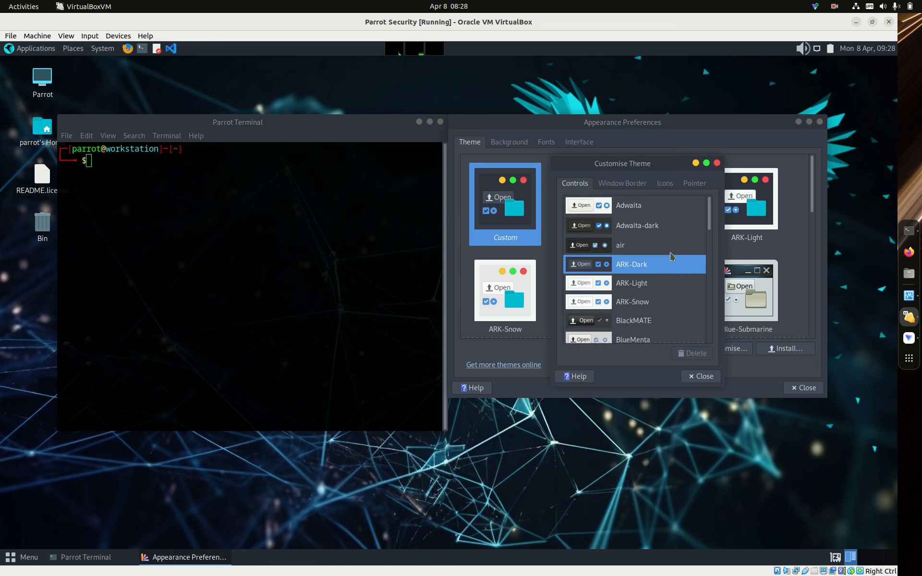
pyautogui.click(634, 213)
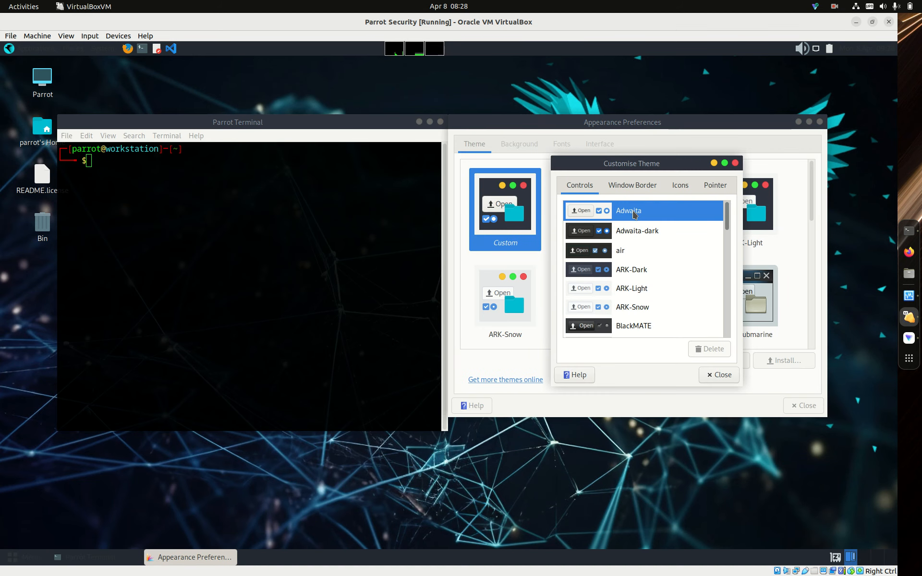
# - Apply the Windows 10 Dark window border to the custom theme
pyautogui.click(634, 188)
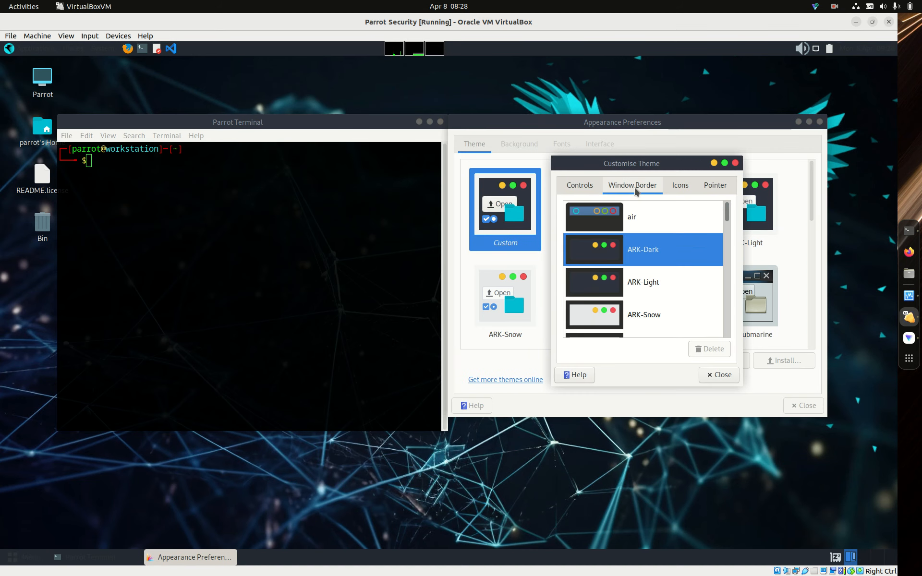
pyautogui.moveTo(732, 214); pyautogui.dragTo(738, 329)
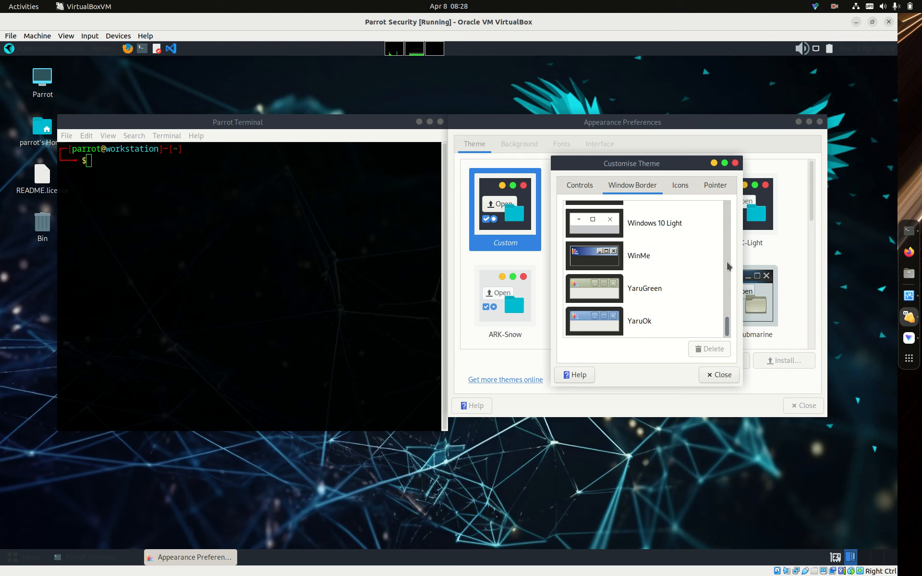
pyautogui.scroll(2, 728, 335)
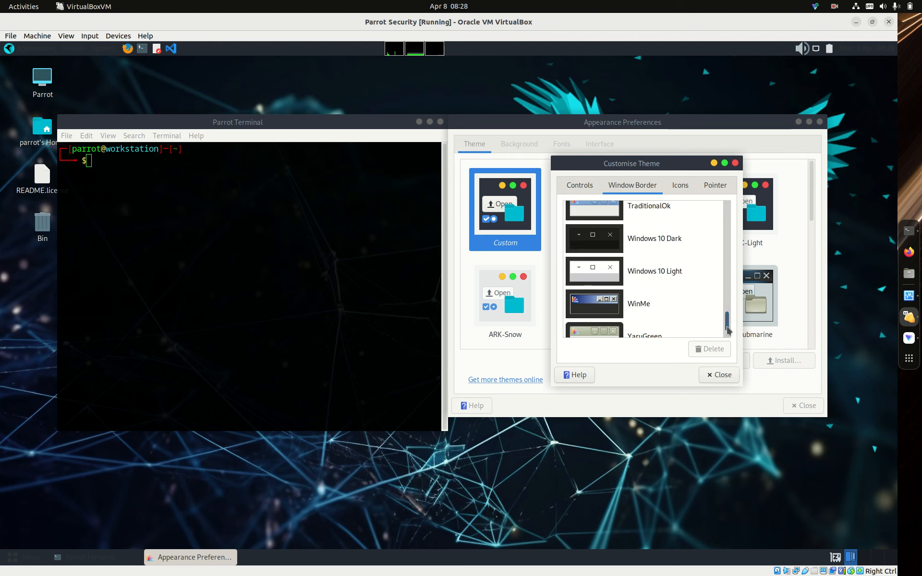
pyautogui.click(606, 235)
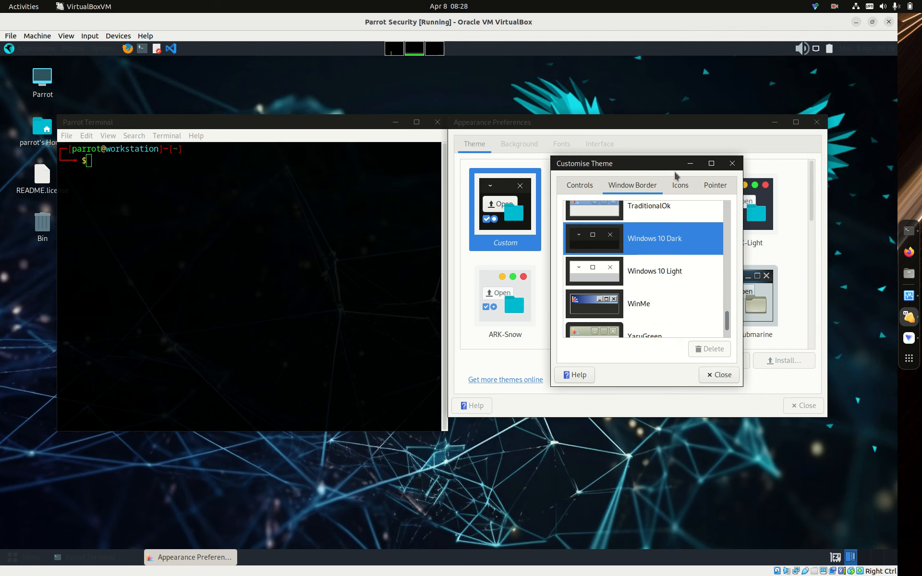
# - Choose the GNOME icon set for the custom theme, and close the theme customisation and appearance preferences
pyautogui.click(679, 185)
pyautogui.click(624, 324)
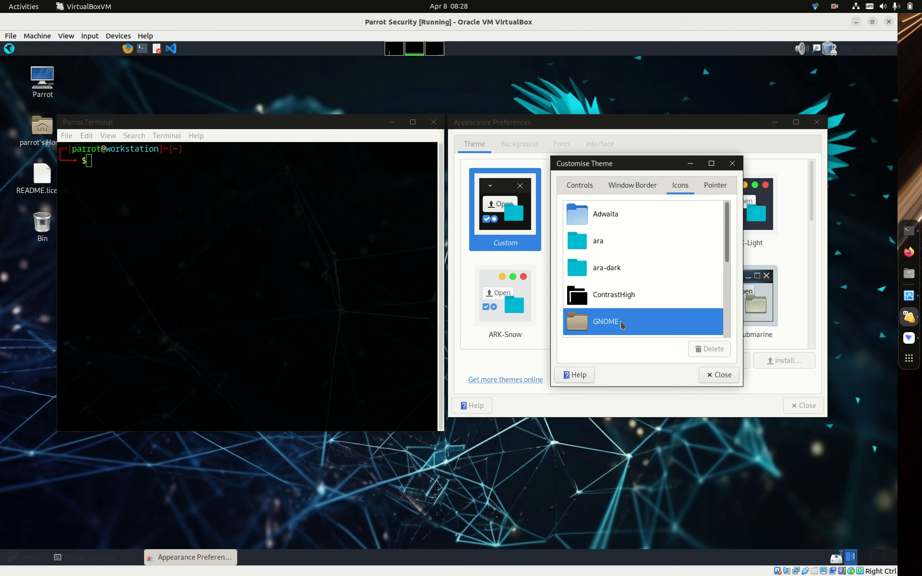
pyautogui.click(721, 376)
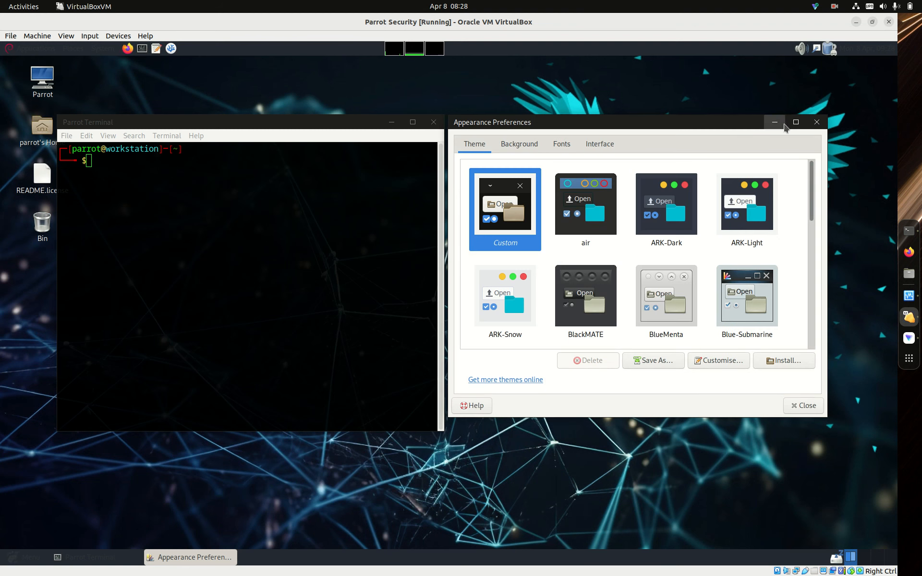
pyautogui.click(818, 126)
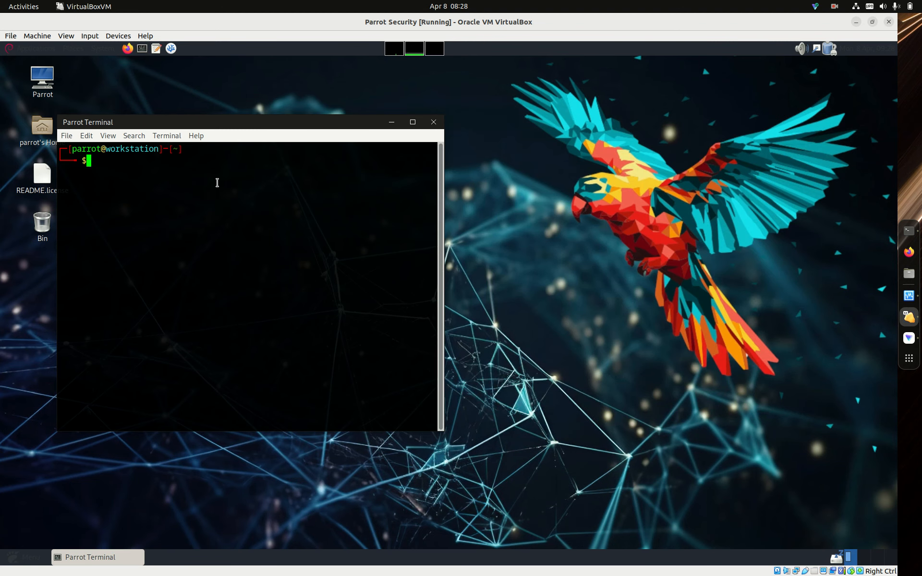
# - Turn off Show Desktop Icons in MATE Tweak from the Control Center, and close both windows
pyautogui.moveTo(262, 117); pyautogui.dragTo(505, 105)
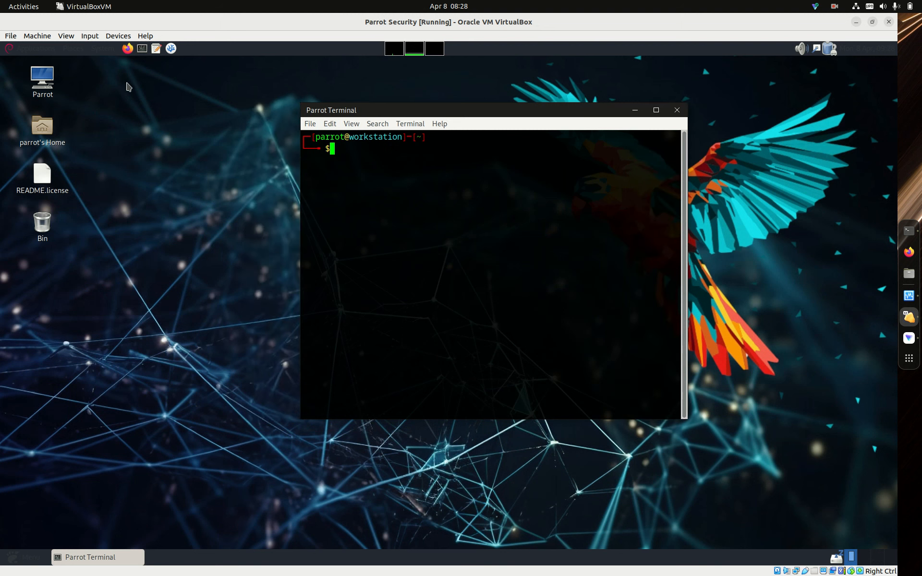
pyautogui.click(108, 50)
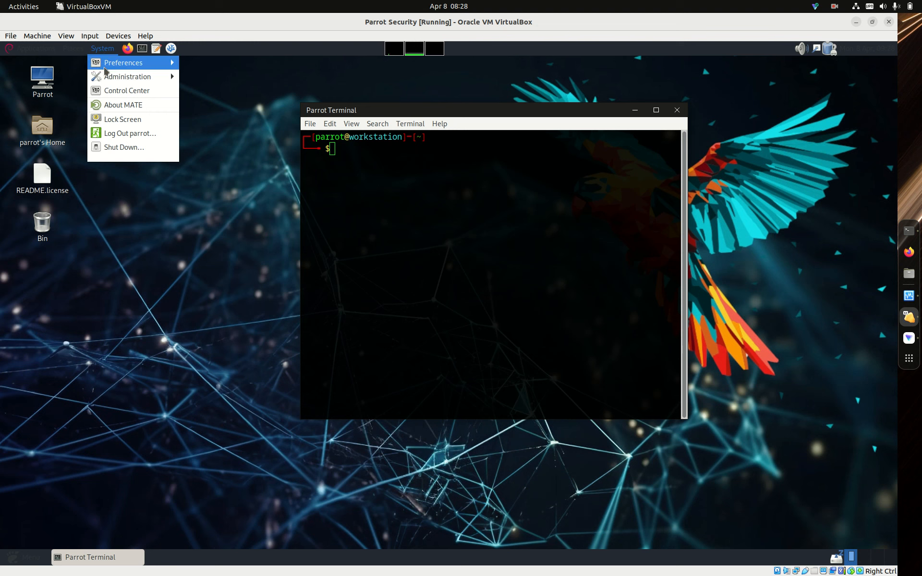
pyautogui.click(119, 92)
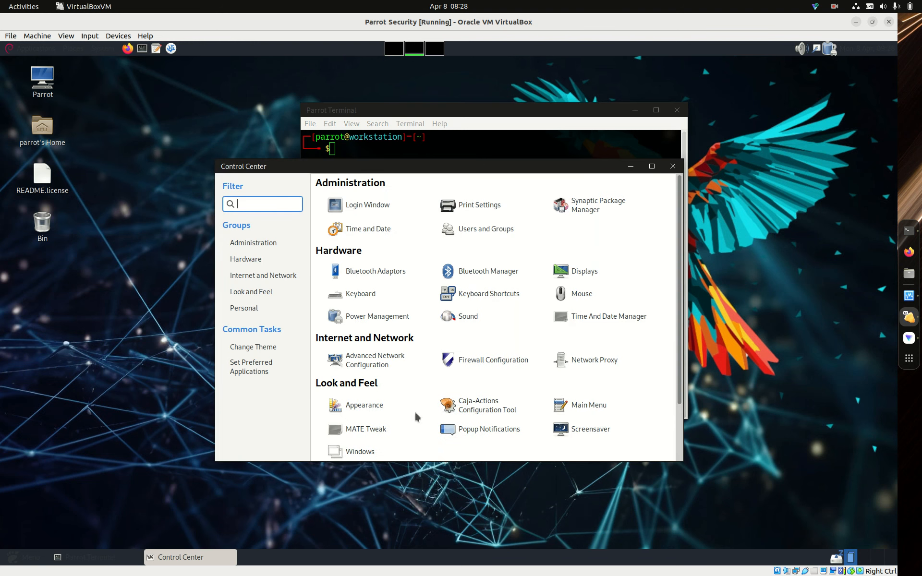
pyautogui.click(373, 429)
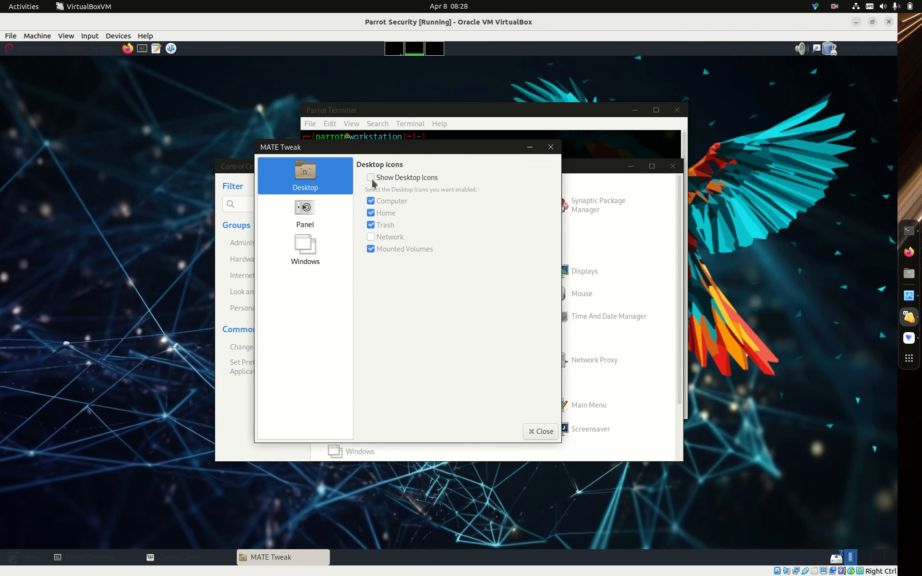
pyautogui.click(537, 434)
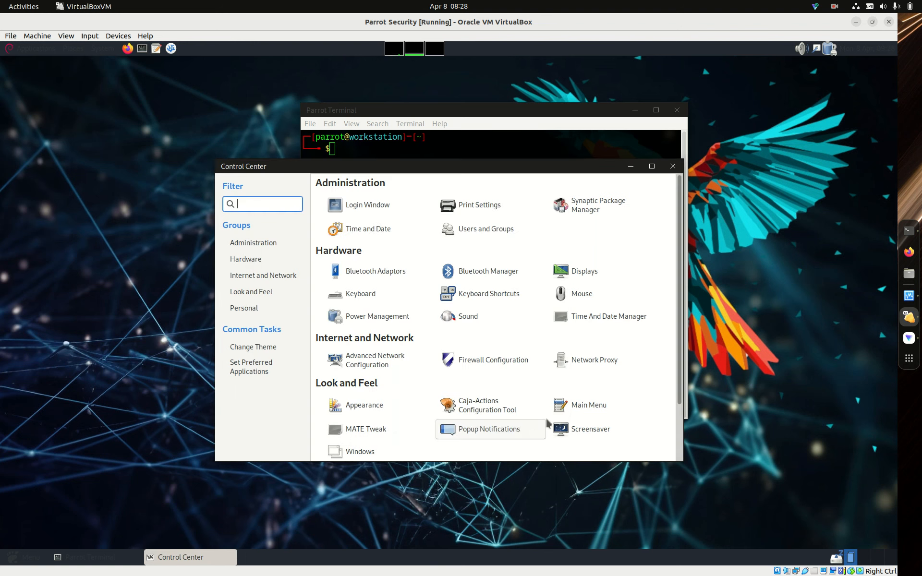
pyautogui.click(671, 166)
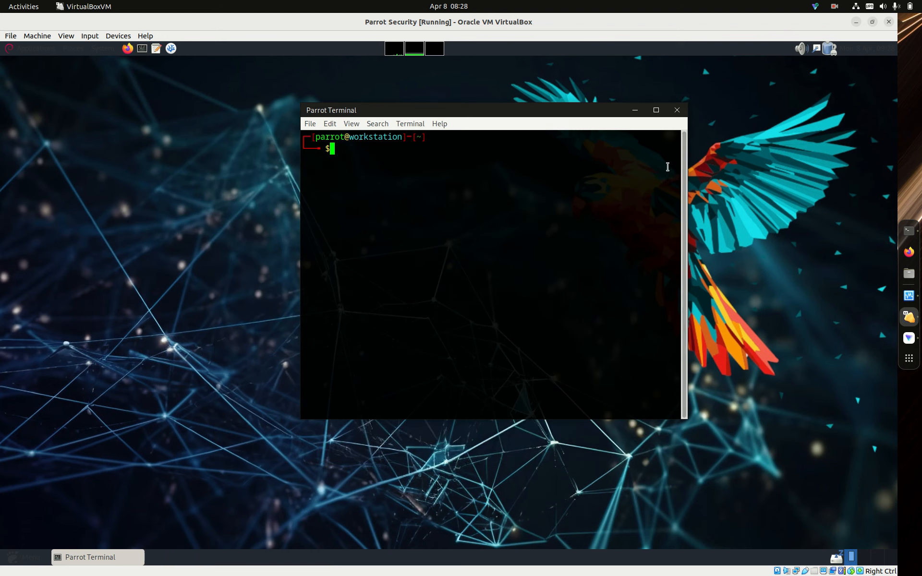
# - Remove the code editor, text editor and Firefox launchers from the desktop's upper panel
pyautogui.moveTo(611, 116); pyautogui.dragTo(576, 196)
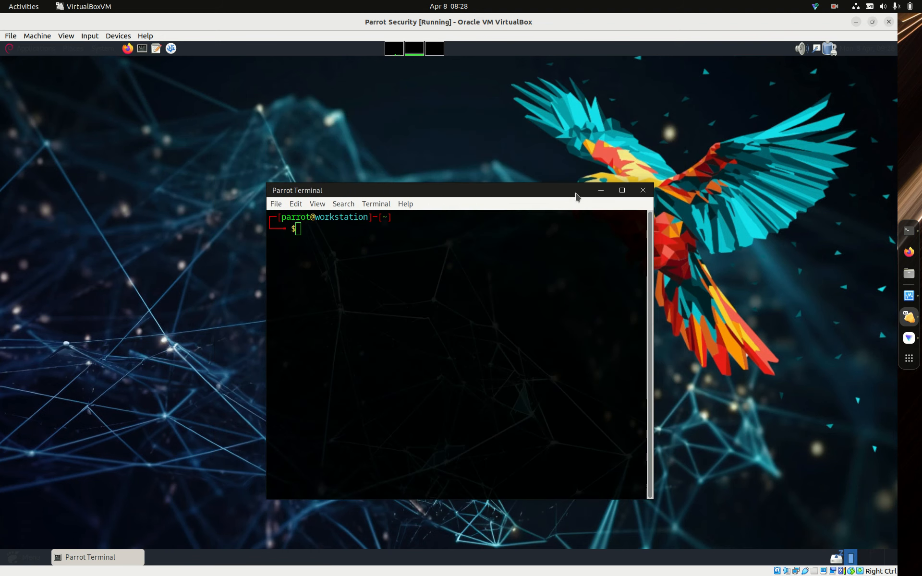
pyautogui.rightClick(169, 50)
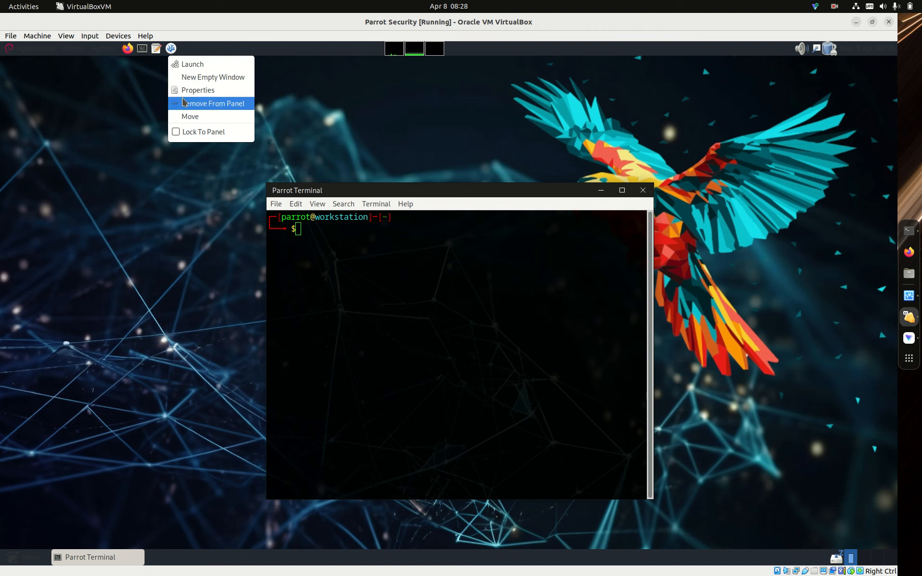
pyautogui.click(184, 103)
pyautogui.rightClick(156, 49)
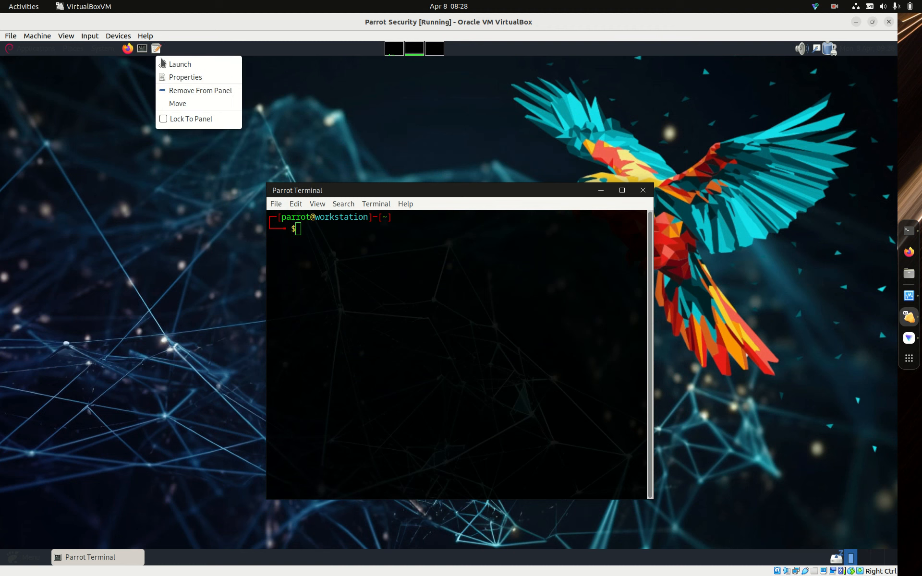
pyautogui.click(166, 91)
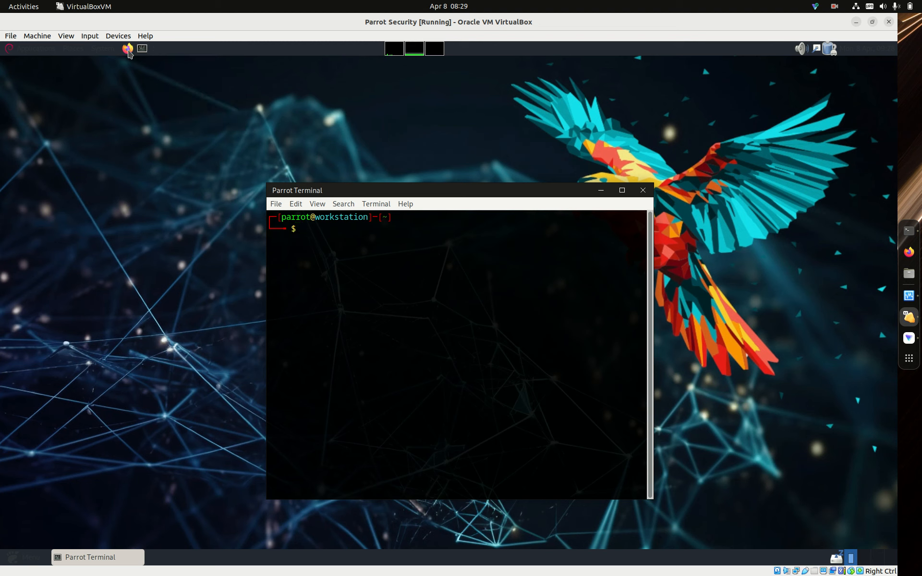
pyautogui.rightClick(128, 51)
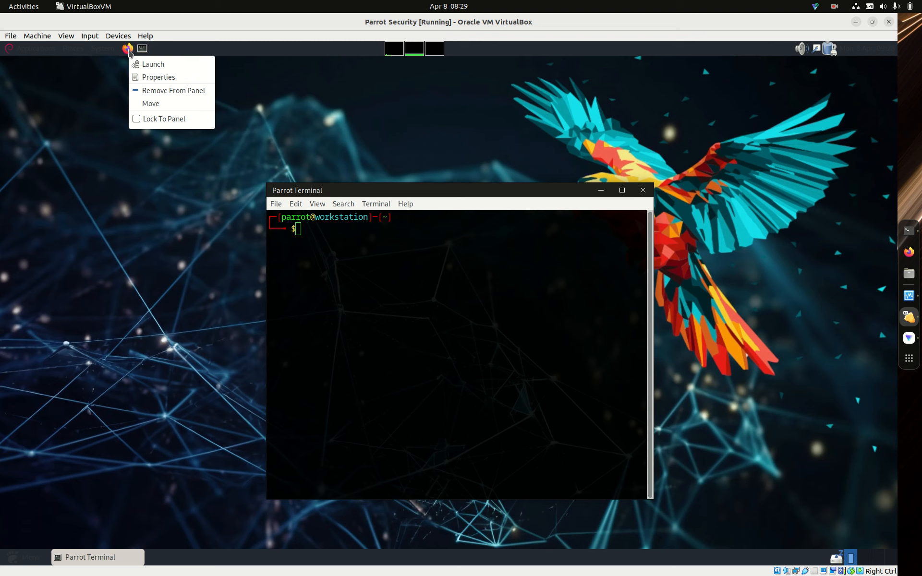
pyautogui.click(147, 90)
# - Move the Applications, Places and System menu bar from the upper panel to the lower panel
pyautogui.rightClick(85, 50)
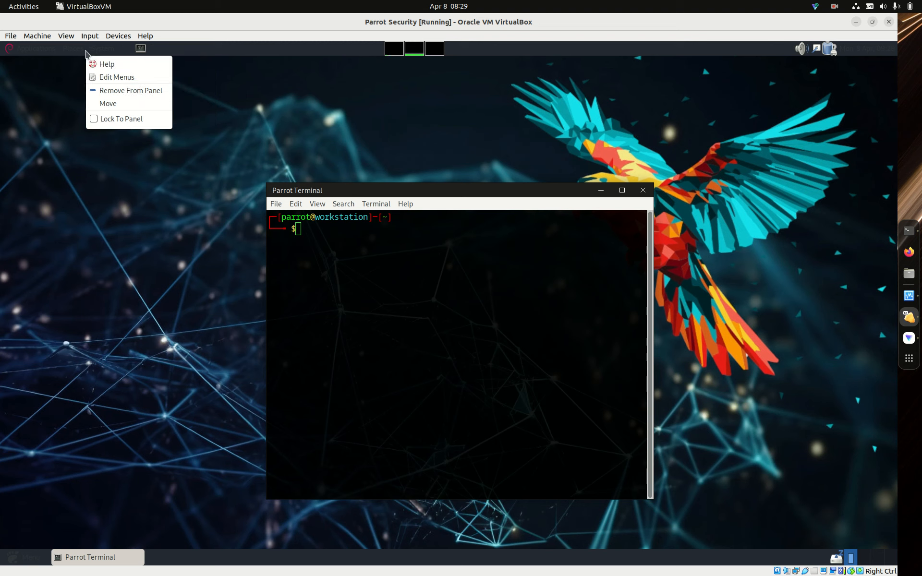
pyautogui.click(108, 103)
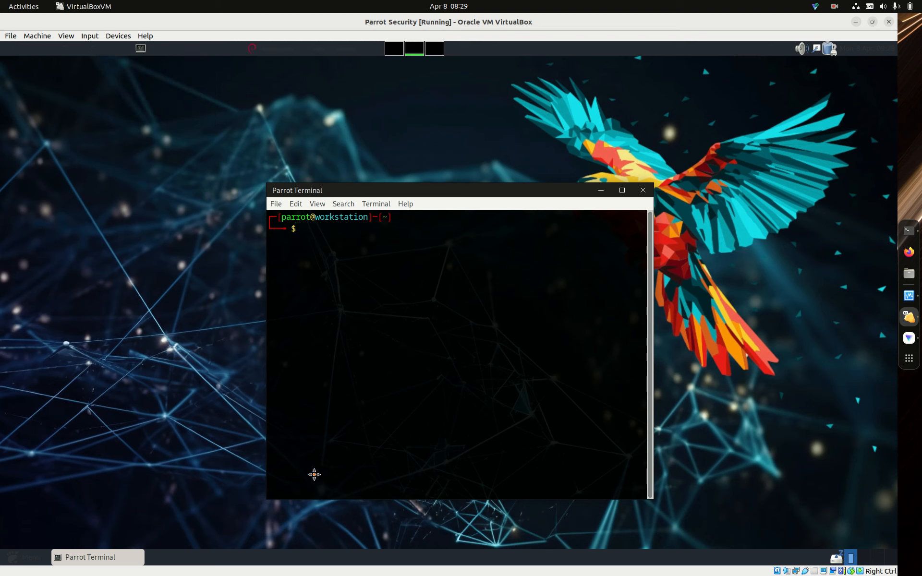
pyautogui.click(314, 554)
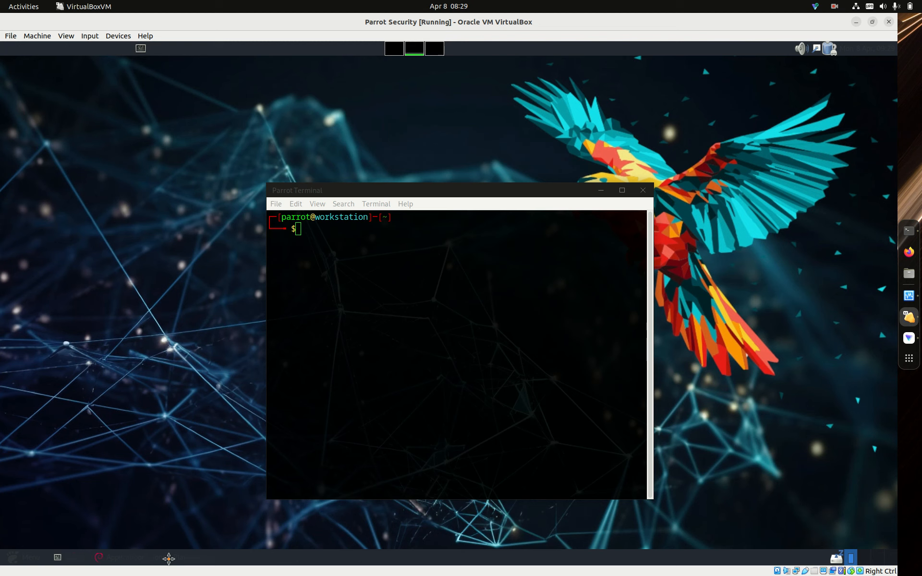
pyautogui.click(237, 546)
# - Make the upper panel's solid colour background fully transparent with a style value of 0.0, and close its properties
pyautogui.rightClick(315, 57)
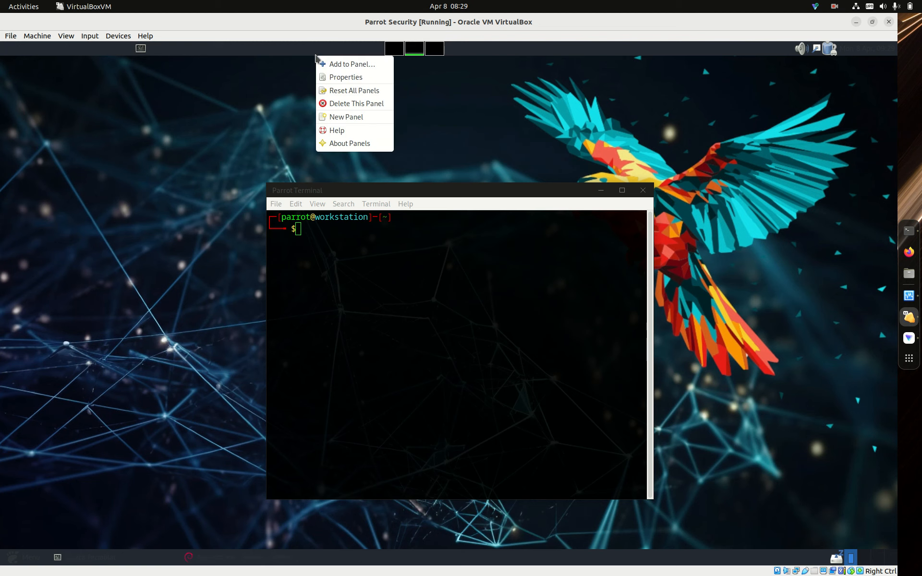
pyautogui.click(329, 77)
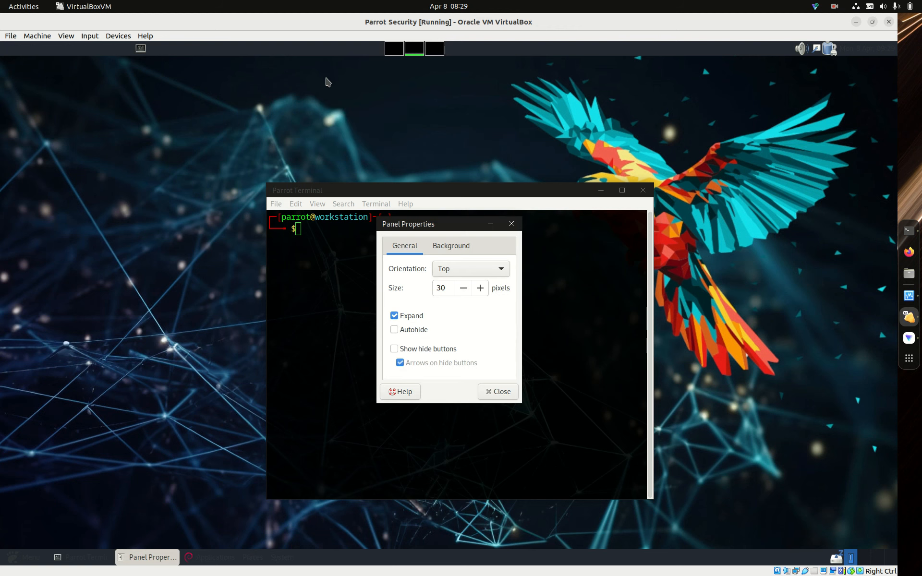
pyautogui.click(464, 248)
pyautogui.moveTo(507, 327); pyautogui.dragTo(411, 322)
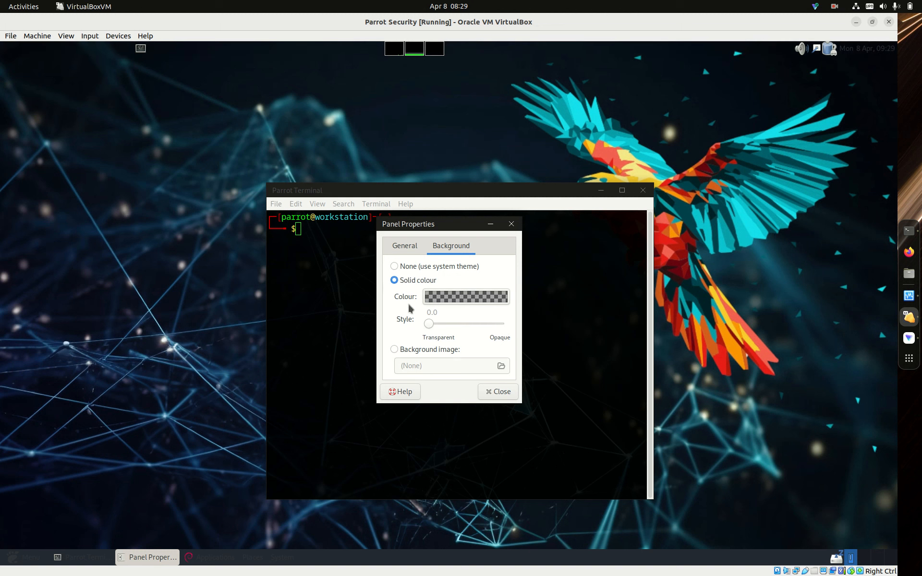
pyautogui.click(500, 392)
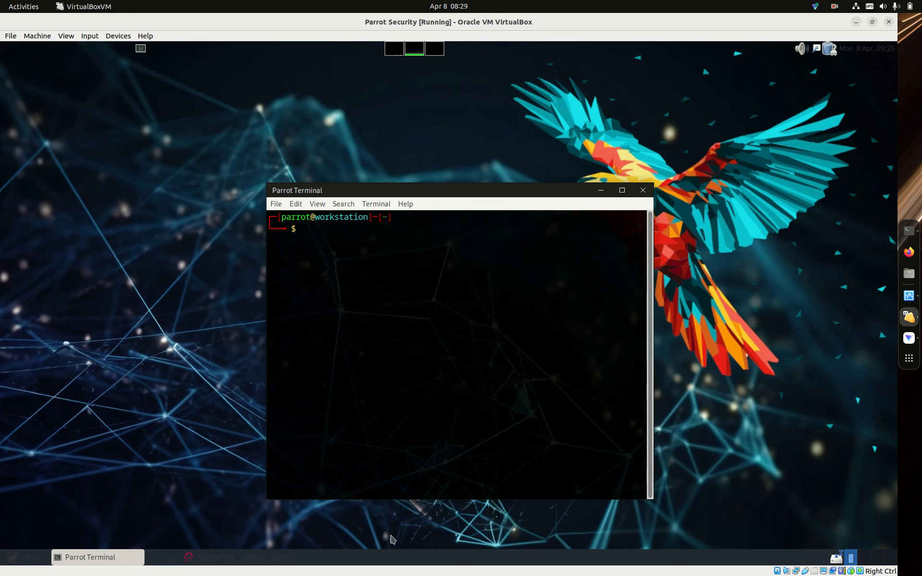
# - Make the lower panel's solid colour background fully transparent with a style value of 0.0, and close its properties
pyautogui.rightClick(385, 557)
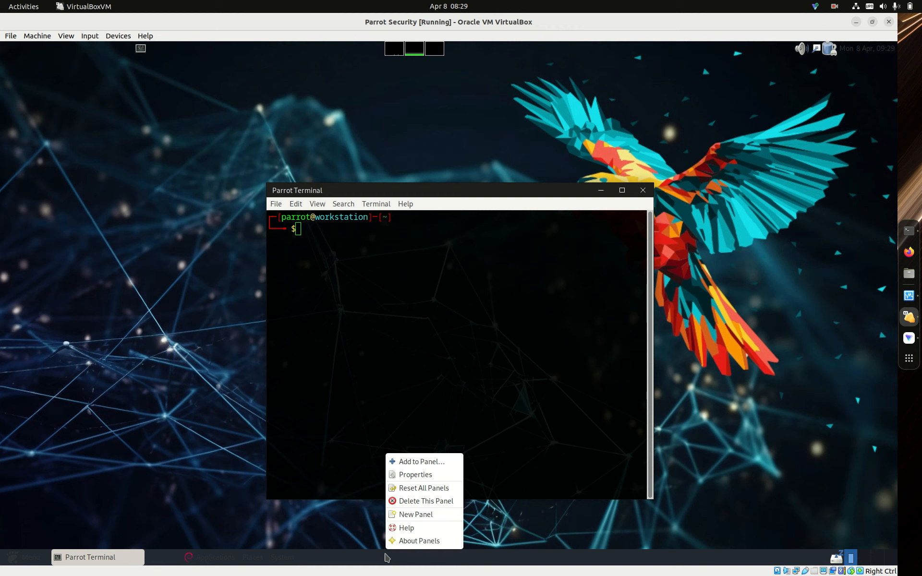
pyautogui.click(416, 476)
pyautogui.click(466, 249)
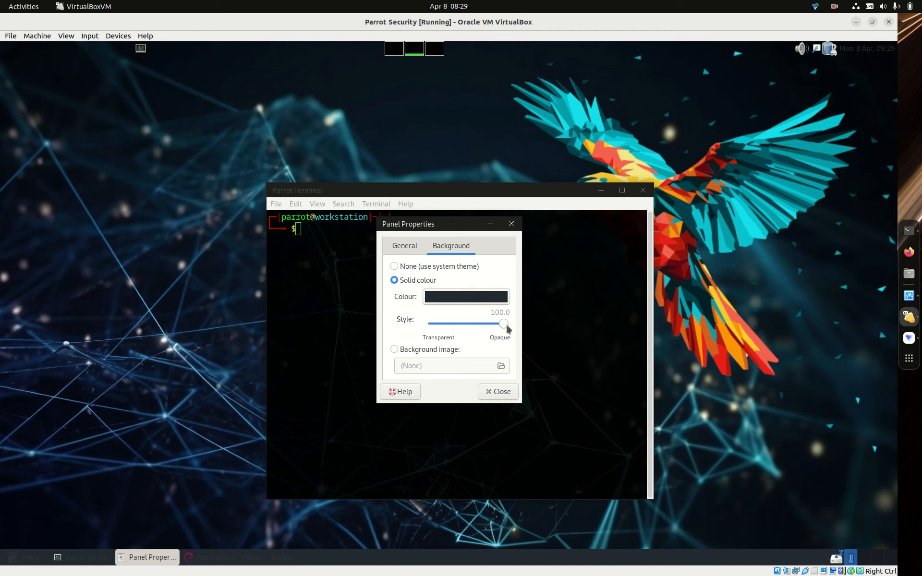
pyautogui.moveTo(504, 325); pyautogui.dragTo(433, 313)
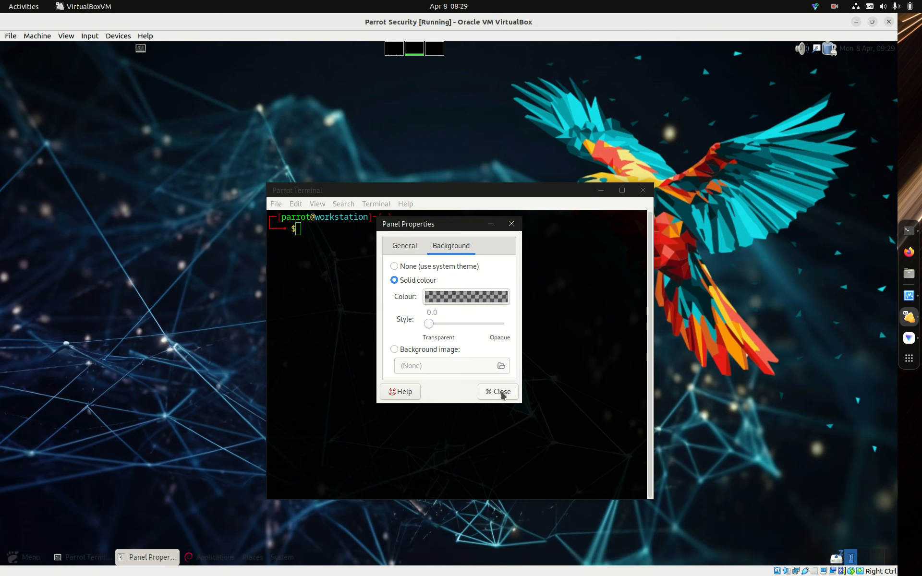
pyautogui.click(499, 392)
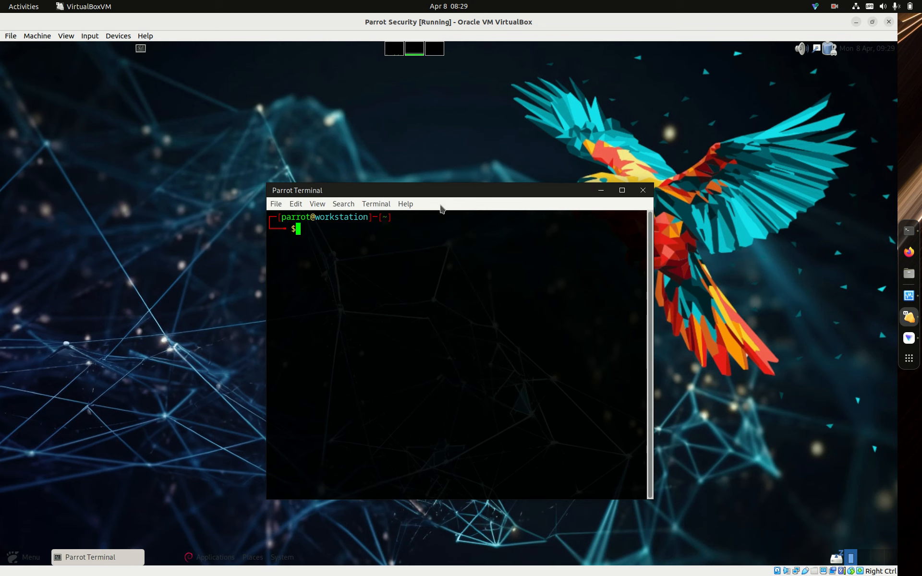
# - Move the system monitor graphs to the start of the upper panel and the terminal launcher towards the end of the lower panel
pyautogui.moveTo(439, 197); pyautogui.dragTo(531, 106)
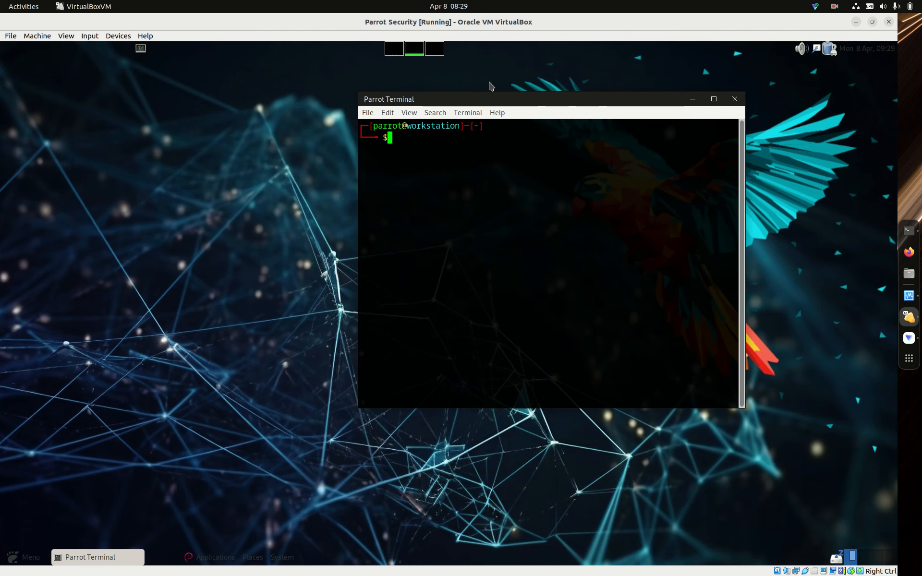
pyautogui.rightClick(417, 54)
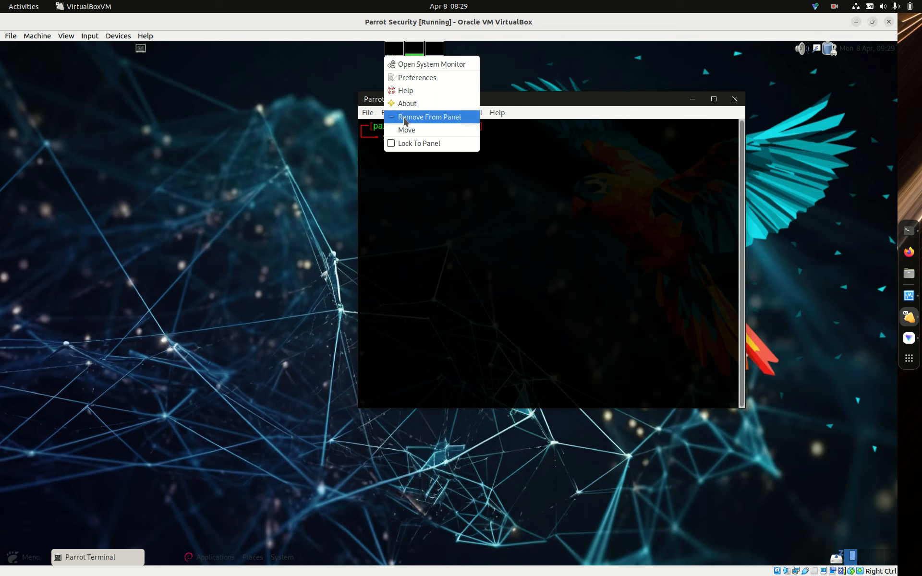
pyautogui.click(406, 131)
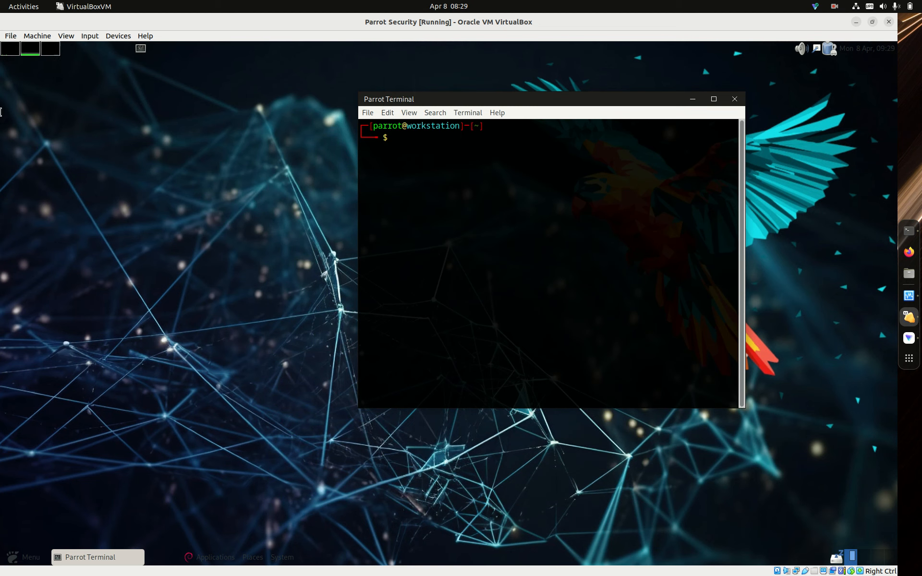
pyautogui.rightClick(142, 51)
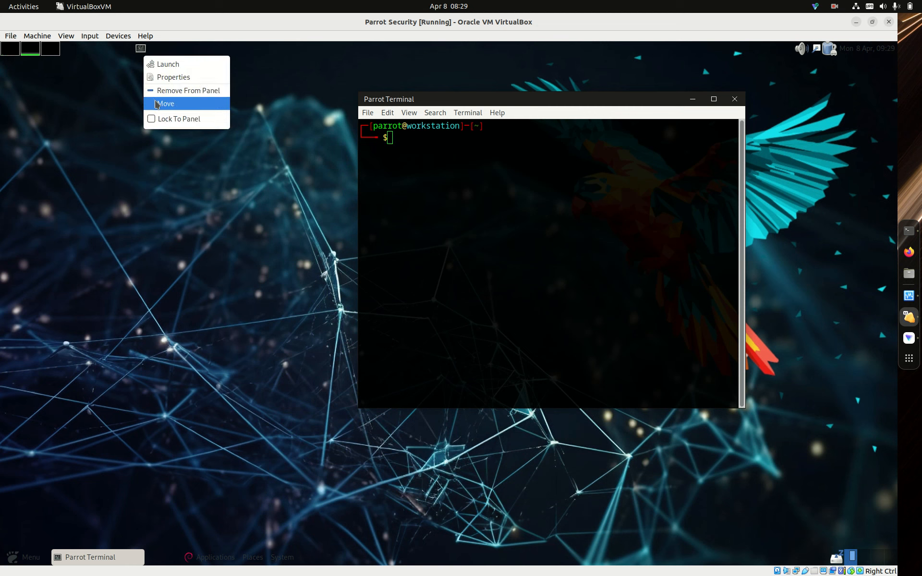
pyautogui.click(155, 101)
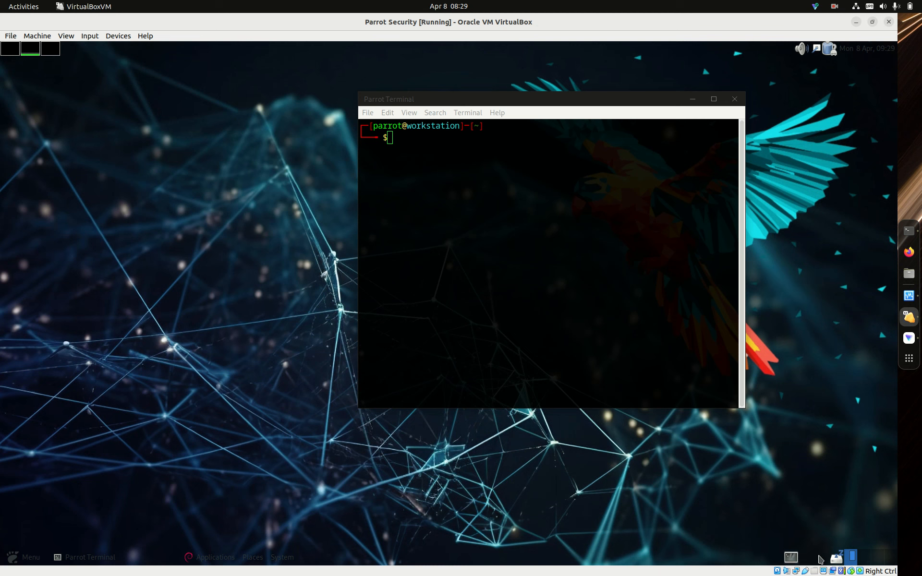
# - Remove the workspace switcher and the applet beside it from the lower panel
pyautogui.rightClick(840, 567)
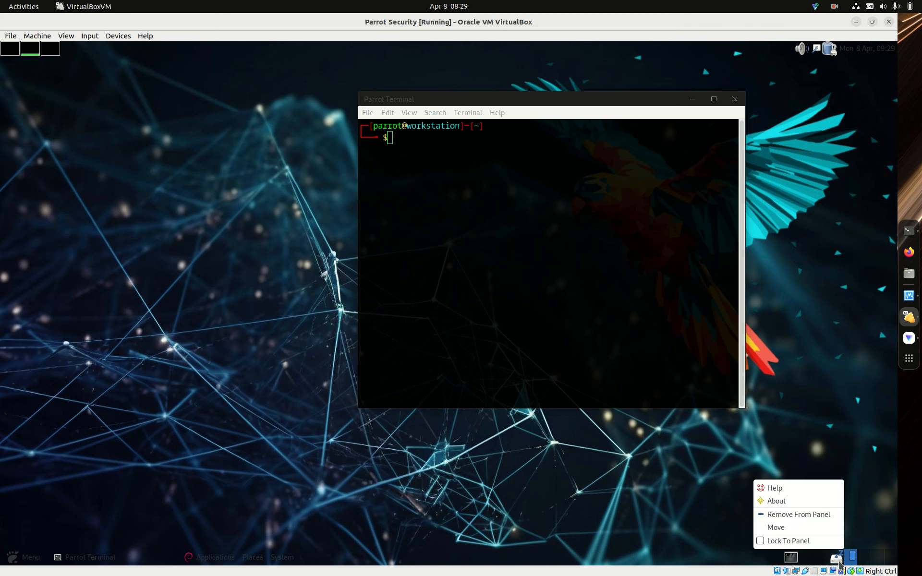
pyautogui.click(822, 517)
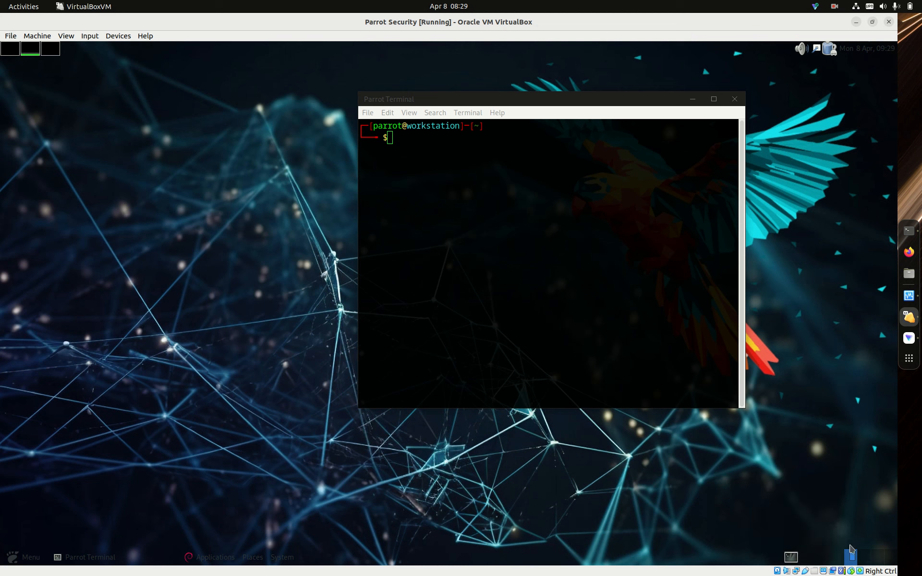
pyautogui.rightClick(851, 555)
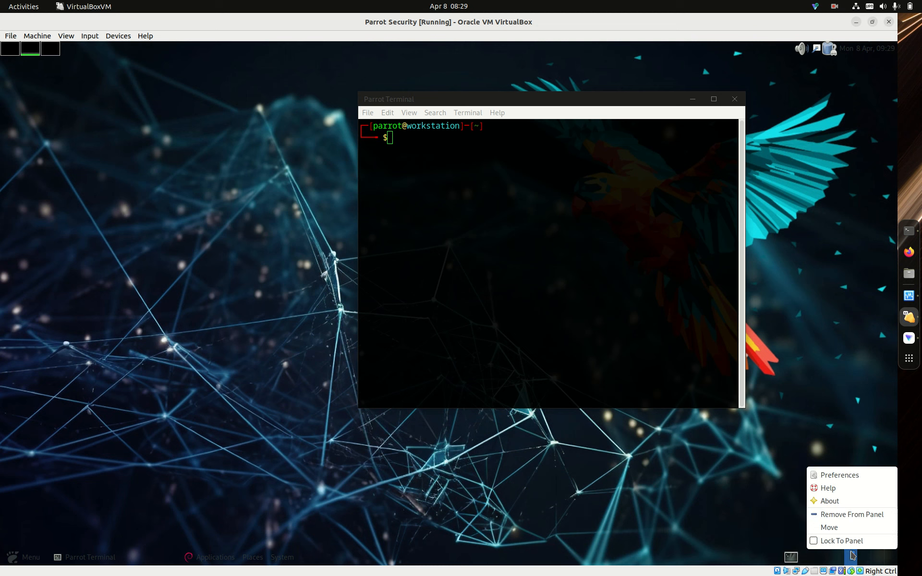
pyautogui.click(858, 515)
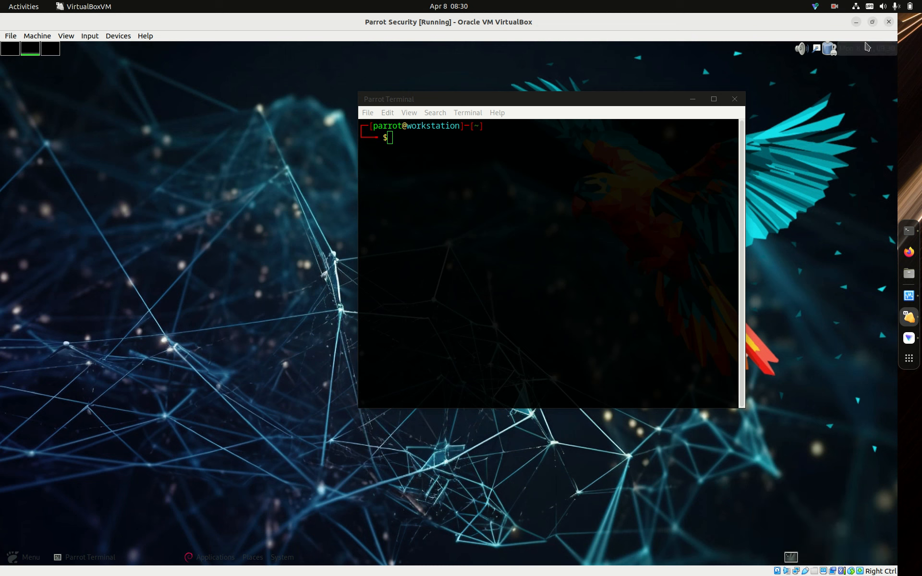
# - Move the clock from the upper panel to about the middle of the lower panel
pyautogui.rightClick(867, 48)
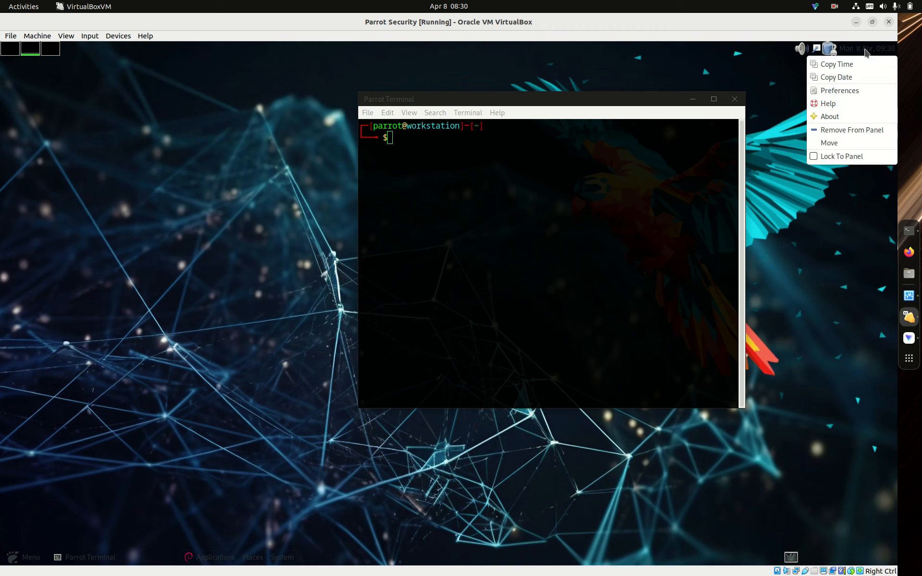
pyautogui.click(836, 143)
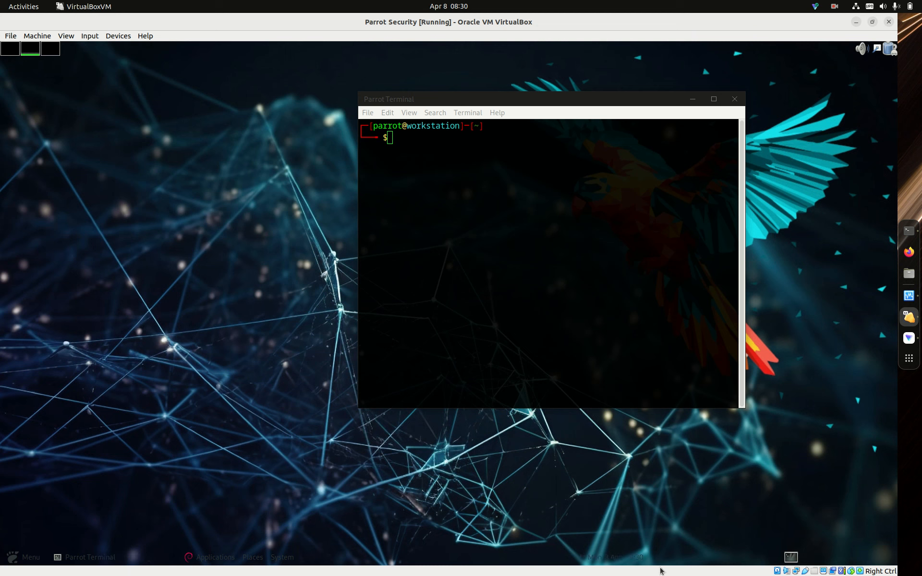
pyautogui.click(553, 557)
# - Move the Applications, Places and System menu bar to the end of the lower panel and the terminal launcher to about its middle
pyautogui.rightClick(219, 563)
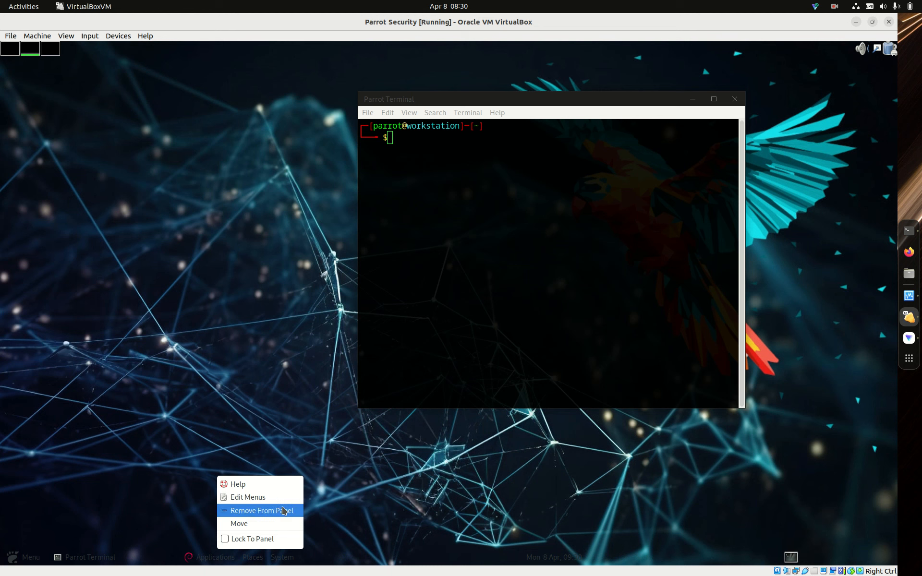
pyautogui.click(276, 523)
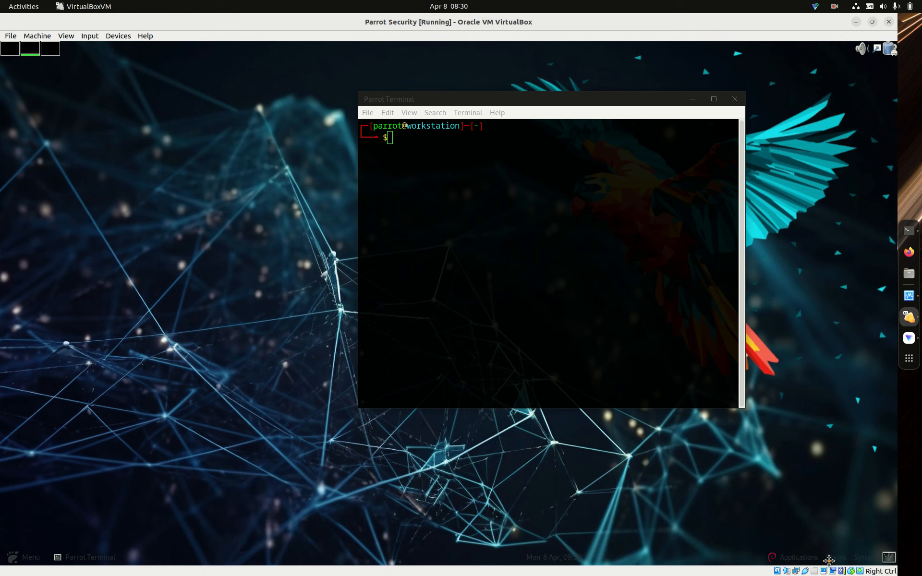
pyautogui.click(843, 561)
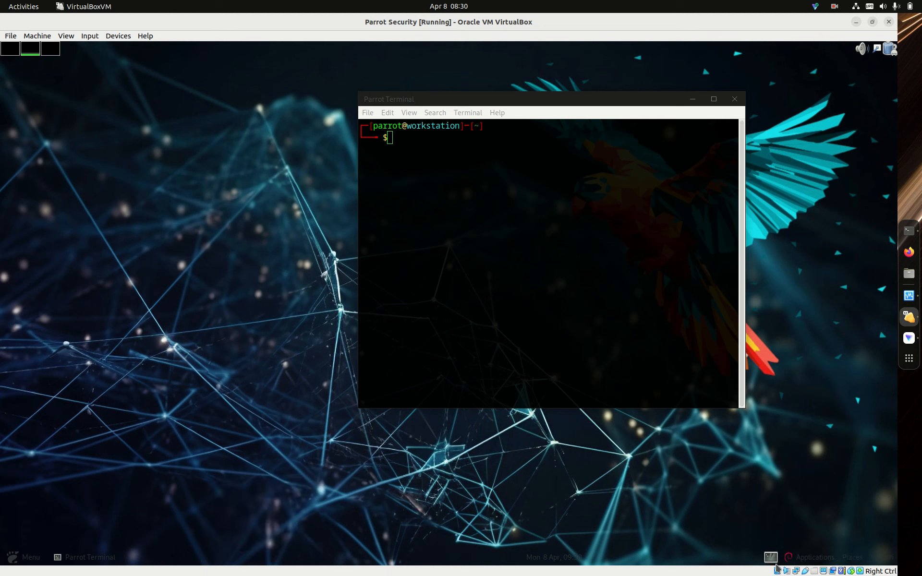
pyautogui.rightClick(772, 559)
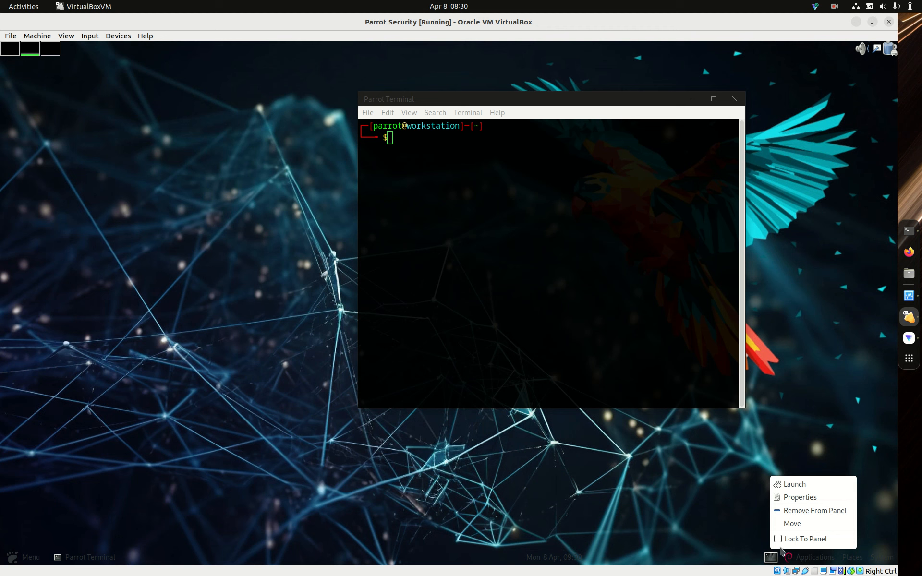
pyautogui.click(800, 525)
pyautogui.click(438, 545)
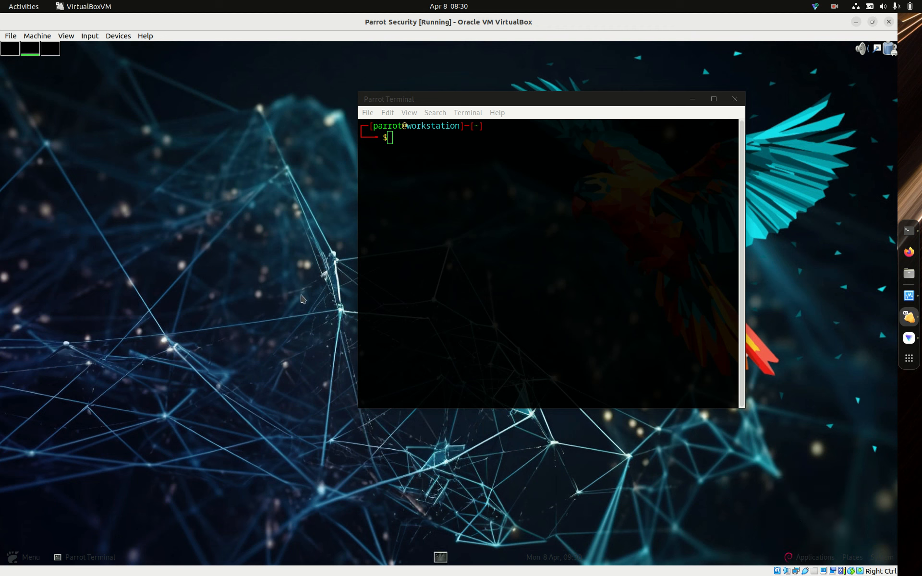
# - Reposition the Parrot Terminal window on the desktop and close it
pyautogui.moveTo(613, 99); pyautogui.dragTo(442, 127)
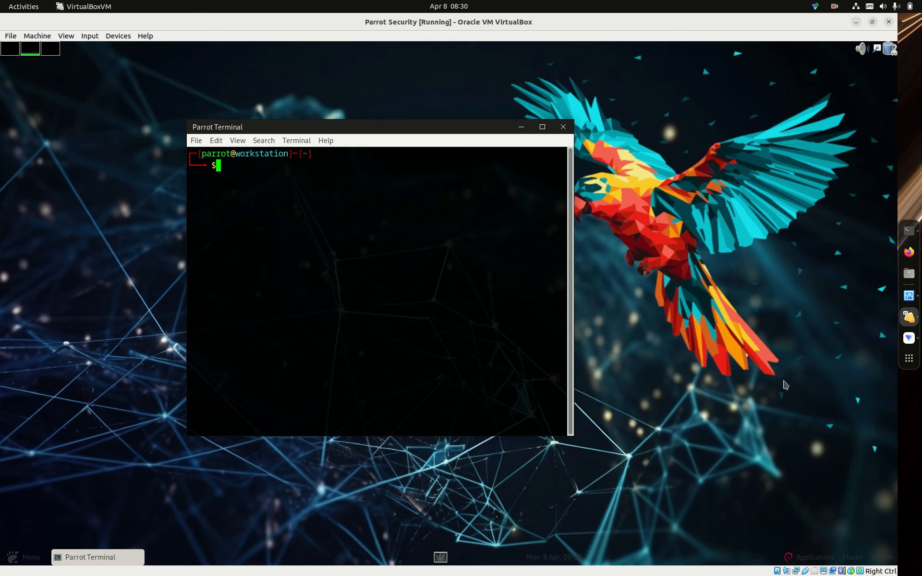
pyautogui.moveTo(344, 128); pyautogui.dragTo(393, 132)
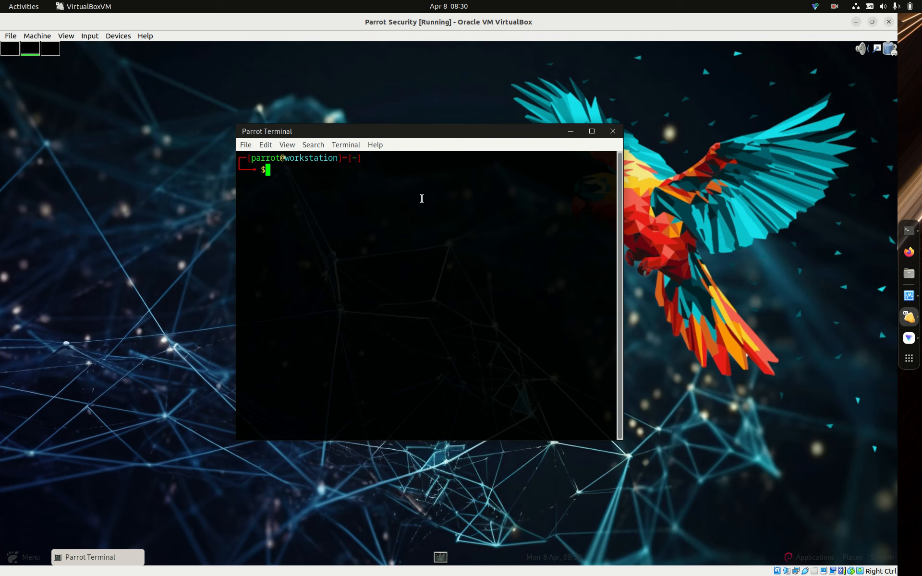
pyautogui.click(612, 131)
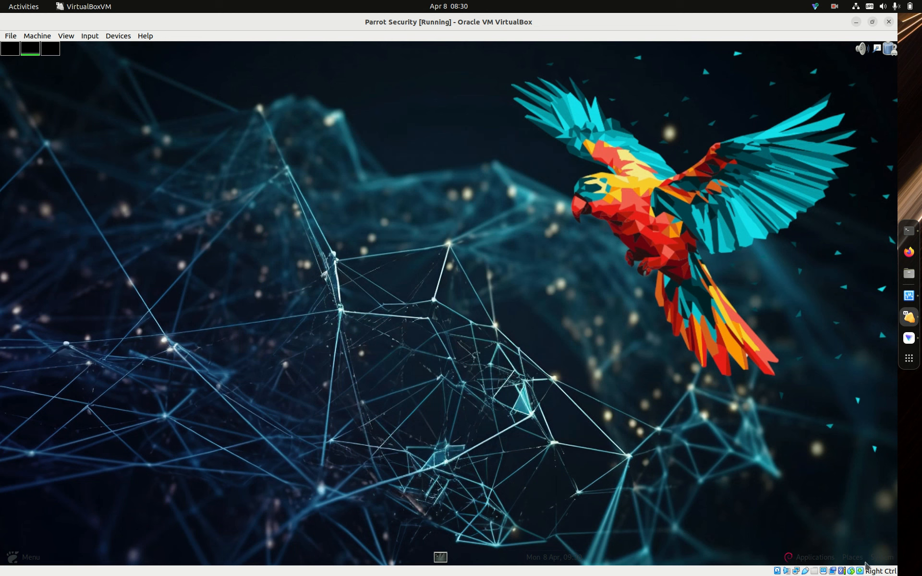
# - Open the desktop background settings in the Control Center's Appearance preferences and move that window closer to the middle of the desktop
pyautogui.click(871, 563)
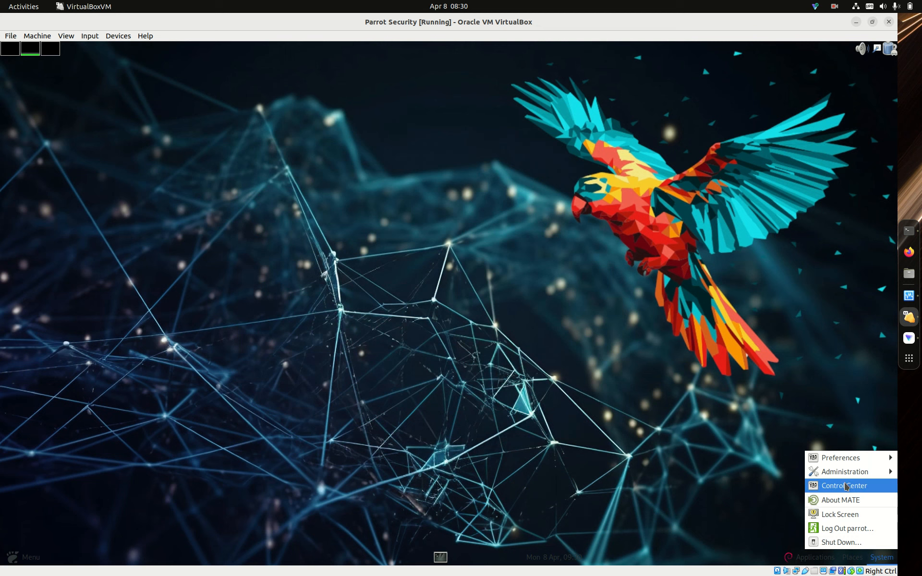
pyautogui.click(847, 485)
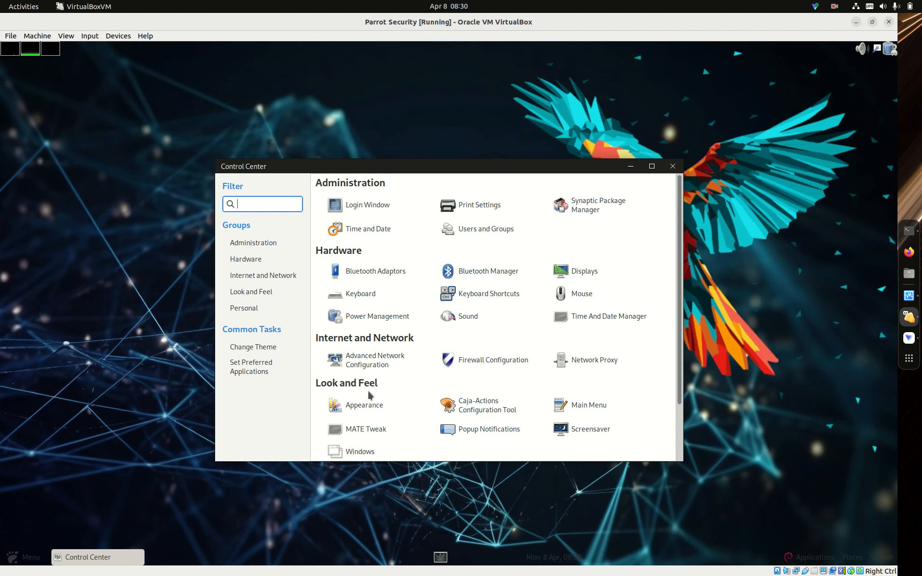
pyautogui.click(358, 405)
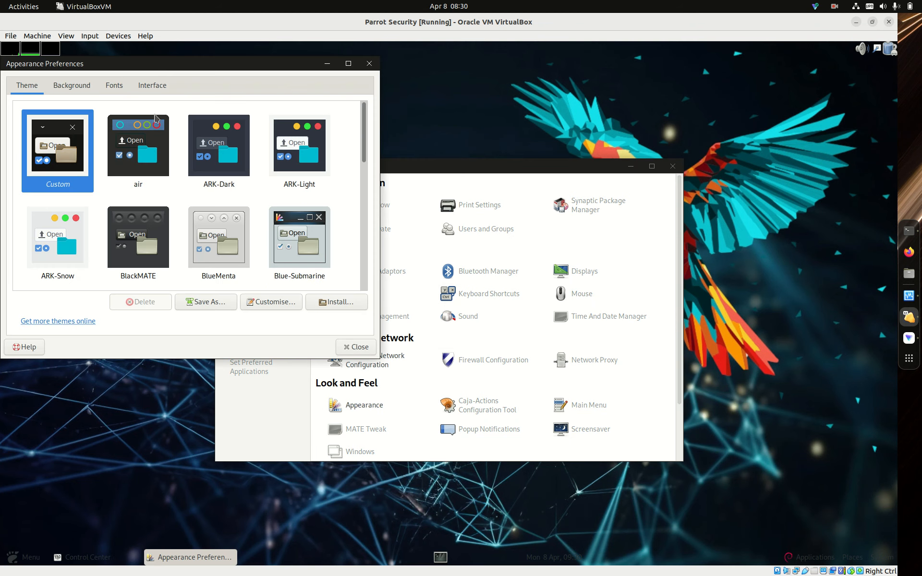
pyautogui.click(83, 89)
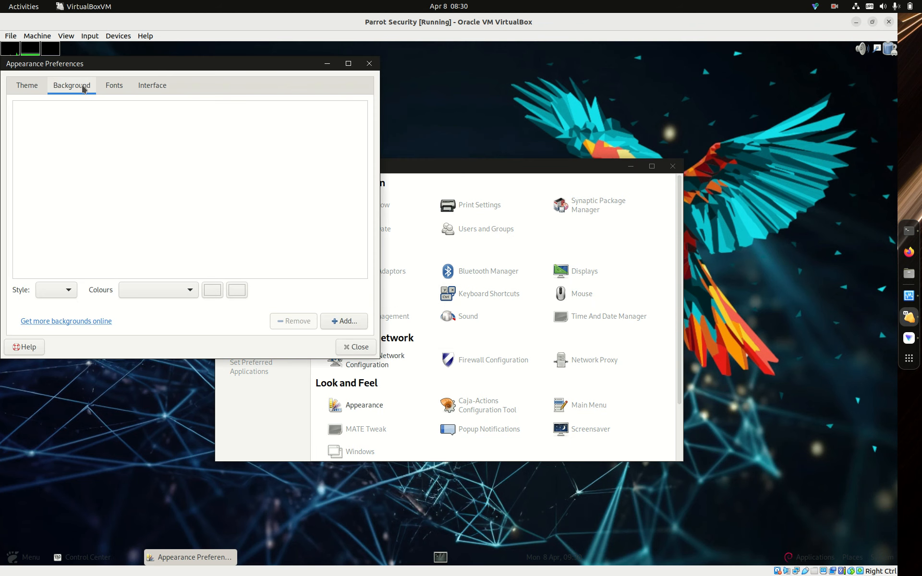
pyautogui.moveTo(208, 63); pyautogui.dragTo(325, 109)
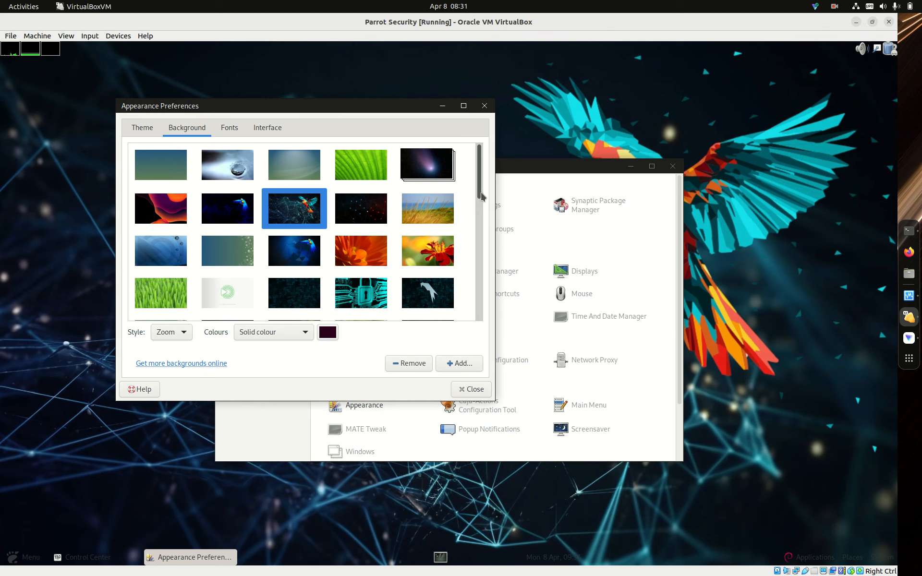
# - Set the green and blue aurora wallpaper near the end of the list as desktop background, and close Appearance Preferences and Control Center
pyautogui.moveTo(484, 197); pyautogui.dragTo(549, 185)
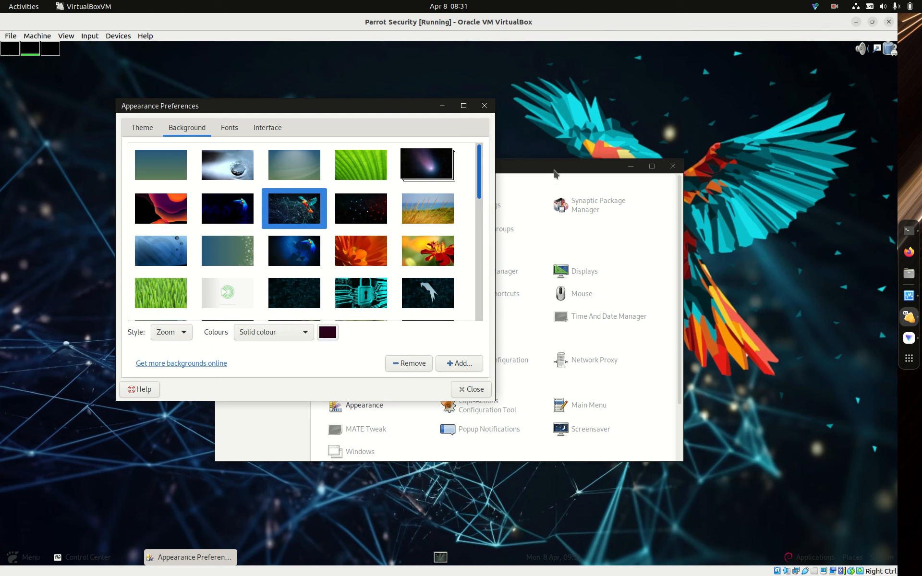
pyautogui.moveTo(557, 177); pyautogui.dragTo(607, 304)
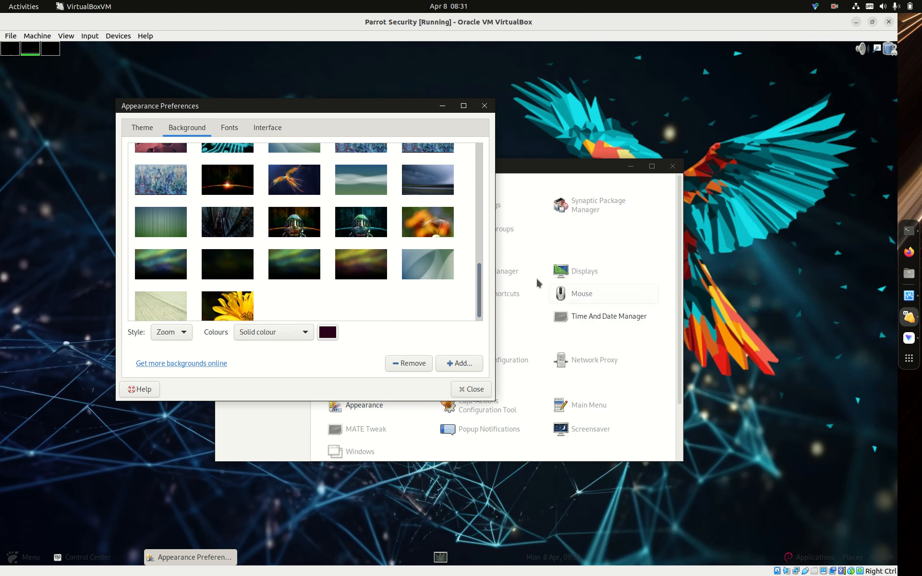
pyautogui.click(176, 278)
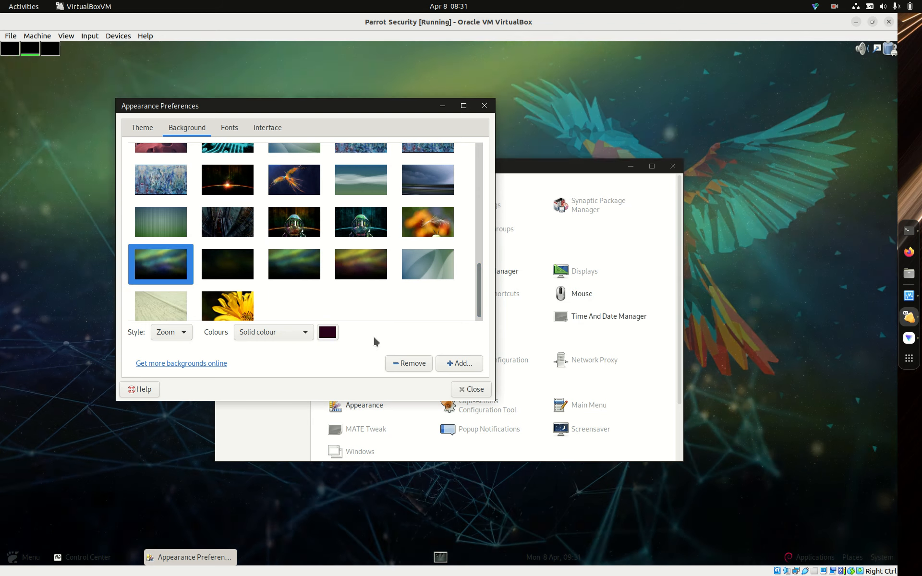
pyautogui.click(484, 106)
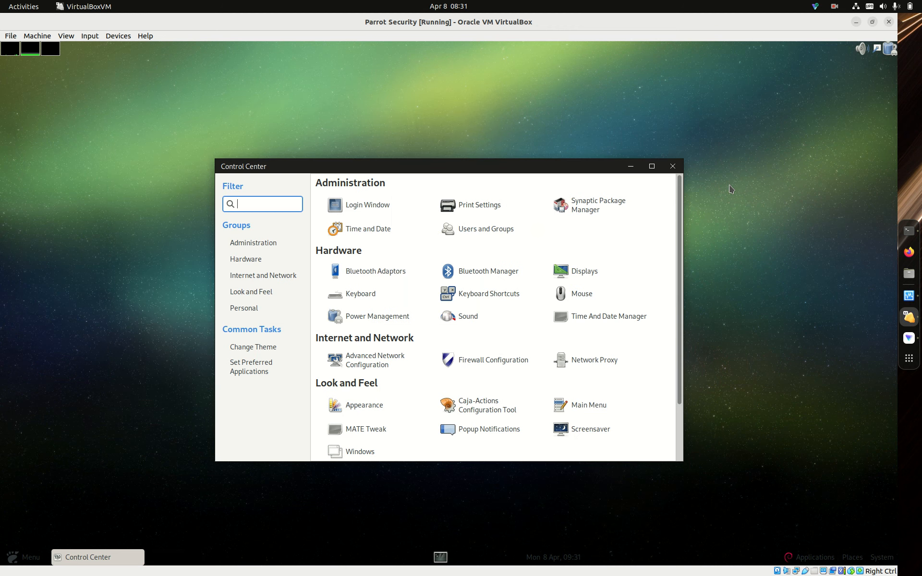
pyautogui.click(673, 166)
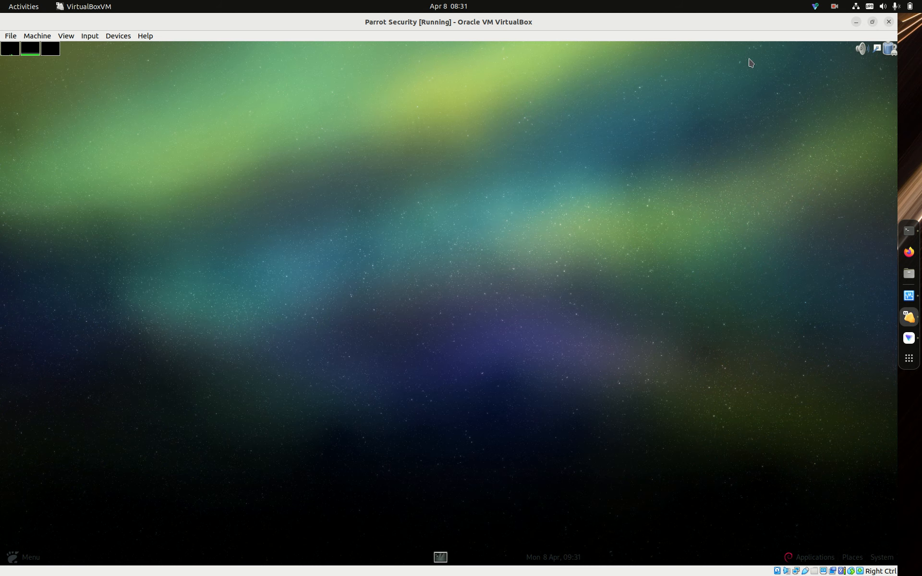
# - Power off the Parrot Security virtual machine and close the VirtualBox Manager
pyautogui.click(889, 23)
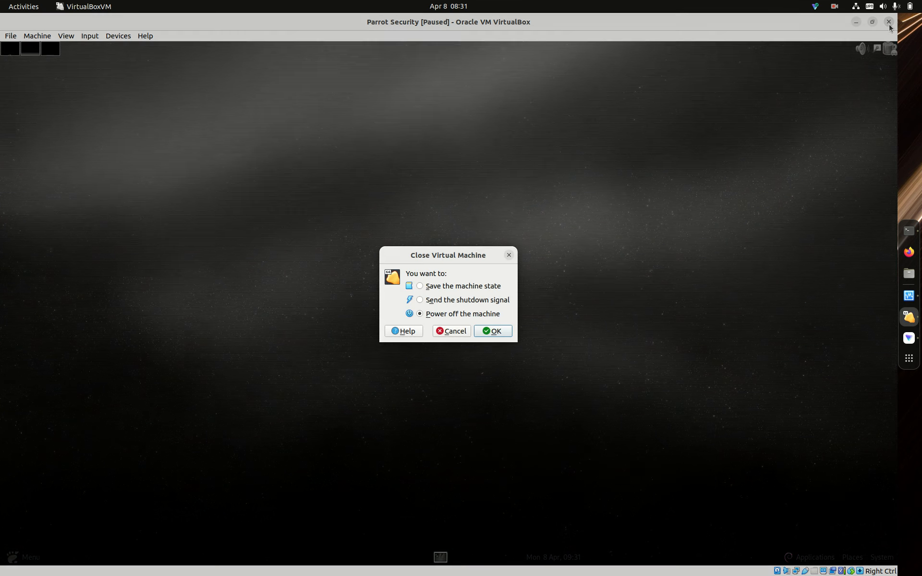
pyautogui.click(494, 332)
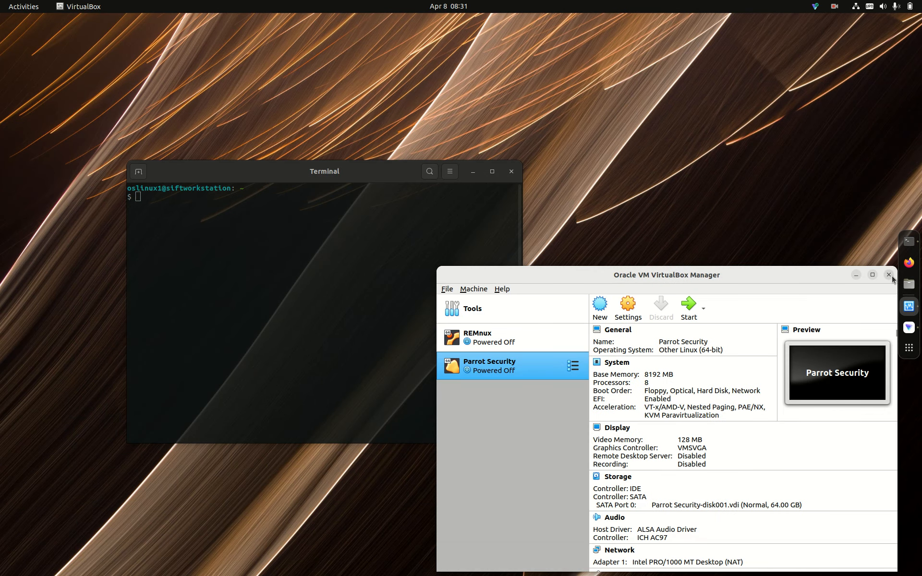
pyautogui.click(890, 275)
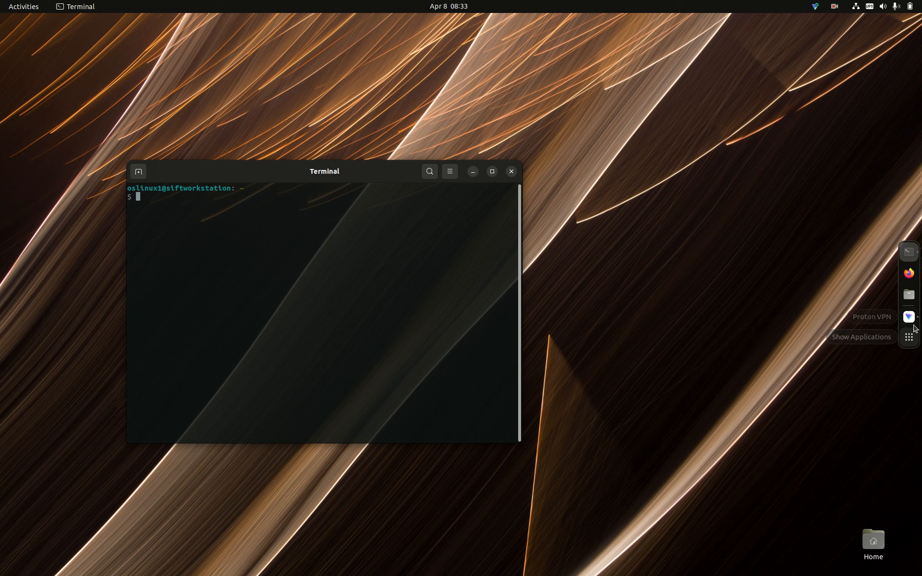
pyautogui.click(835, 6)
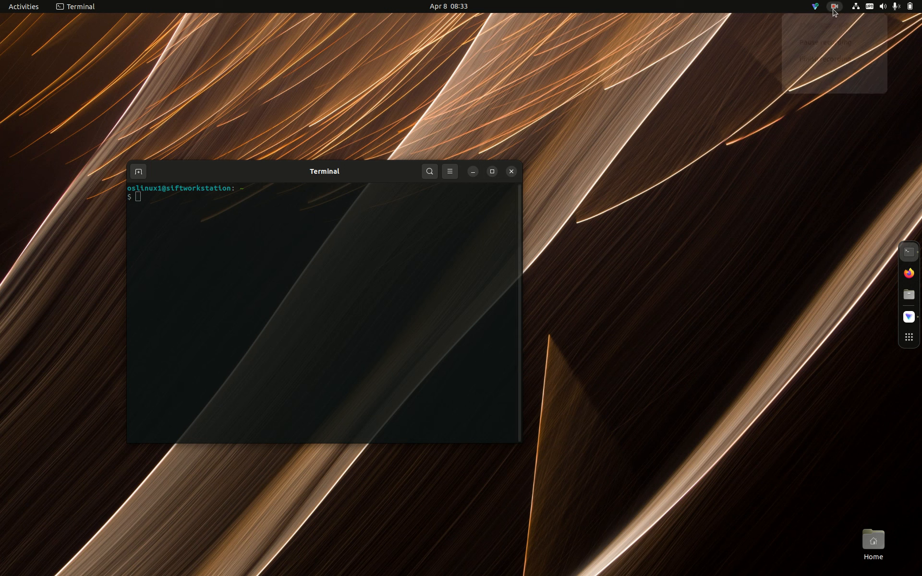